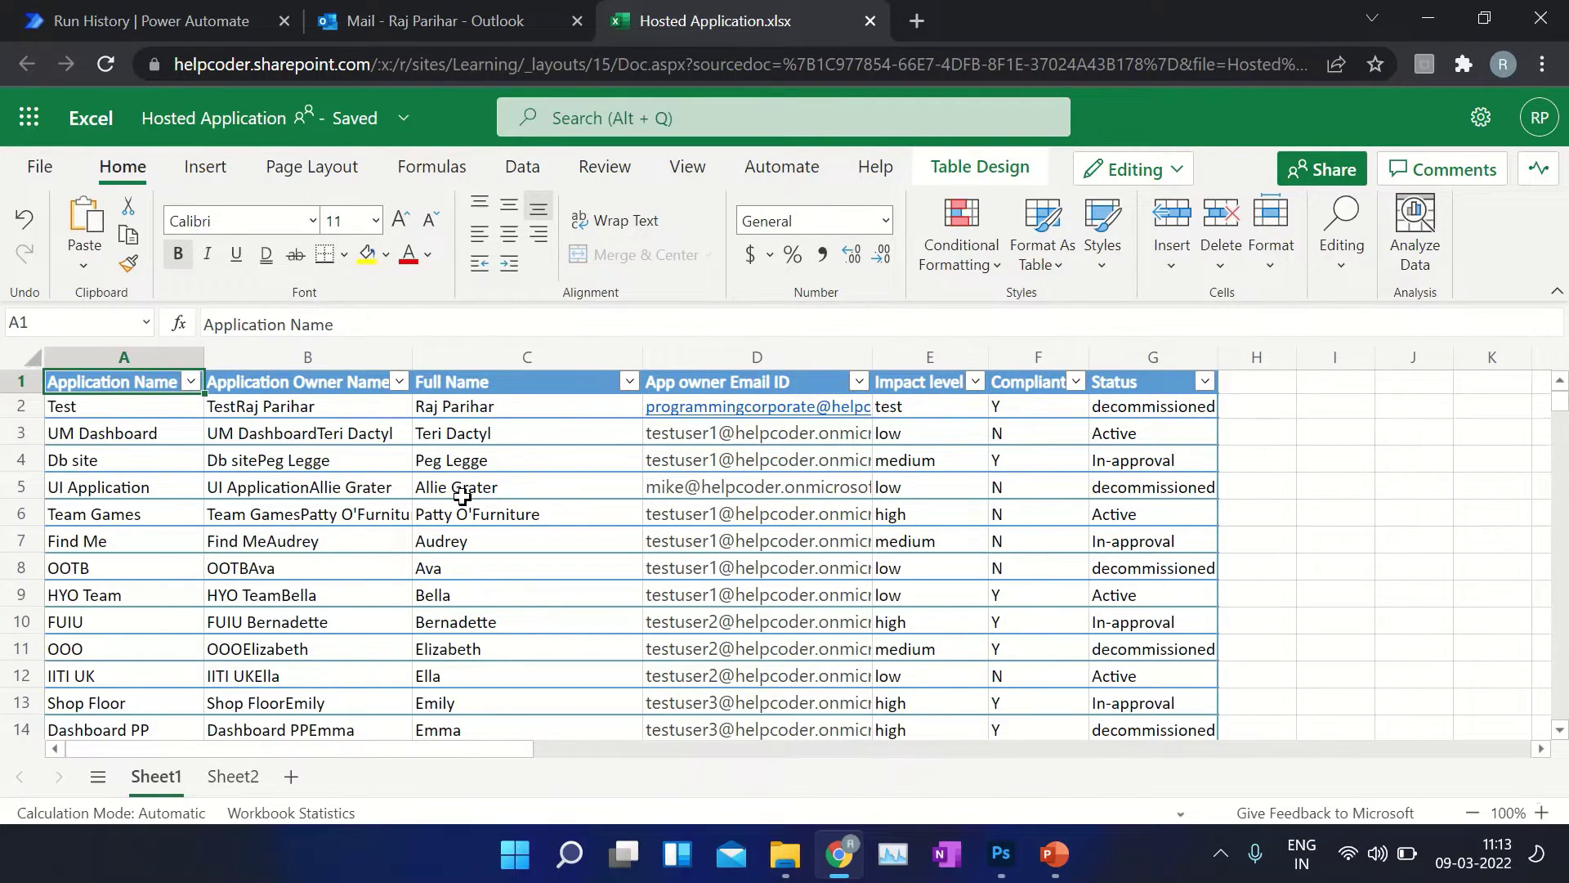
Filter the App owner Email ID column to the first owner's address only and review the applications listed for that owner
left_click(859, 382)
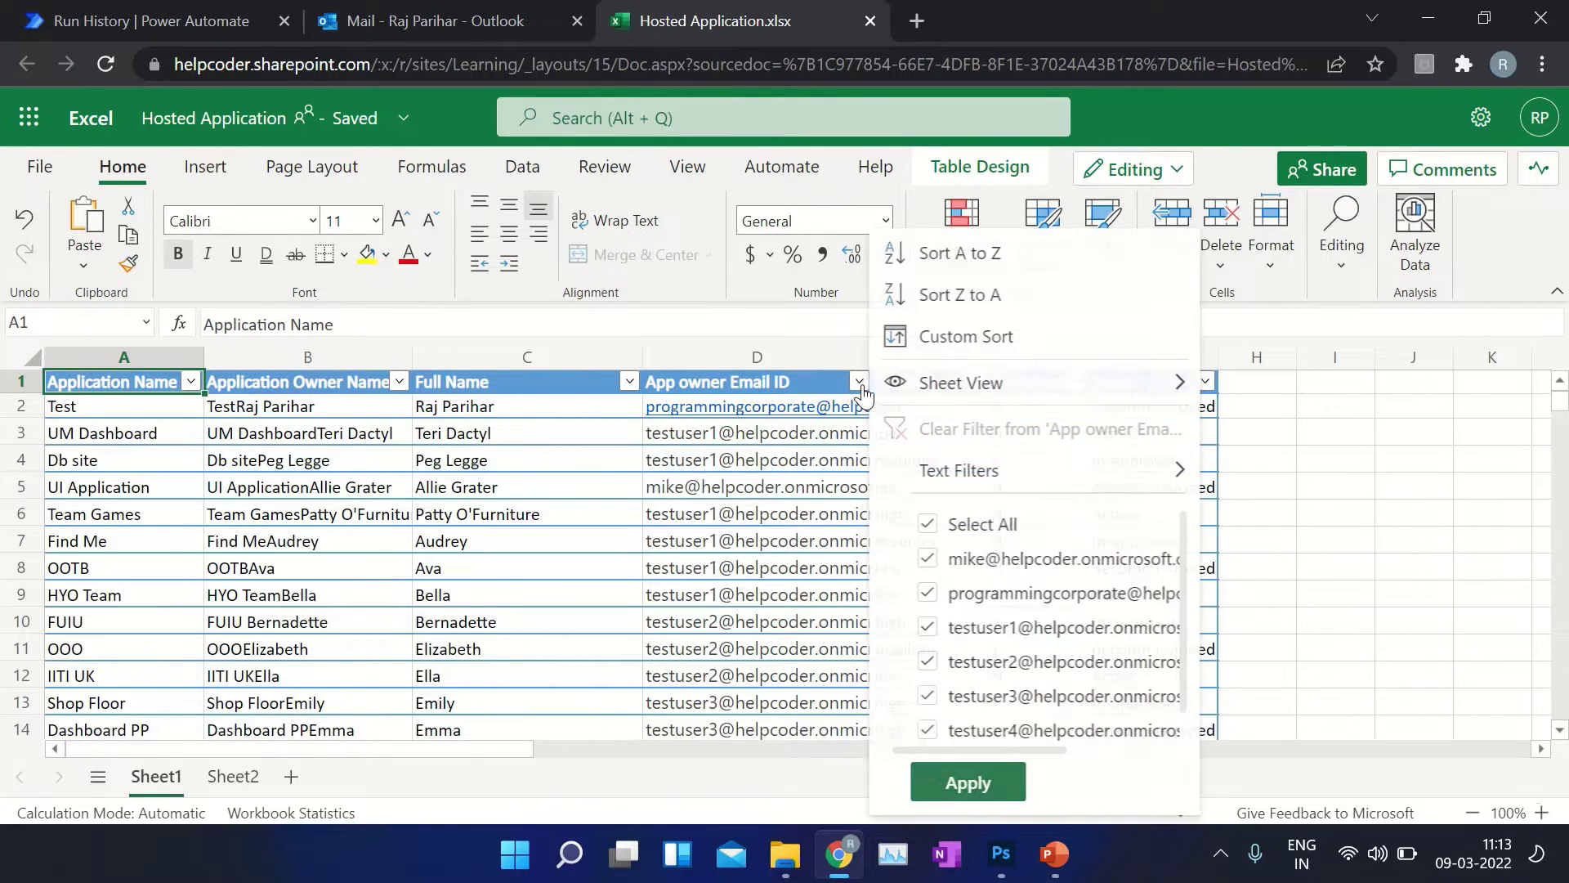
left_click(930, 525)
left_click(930, 558)
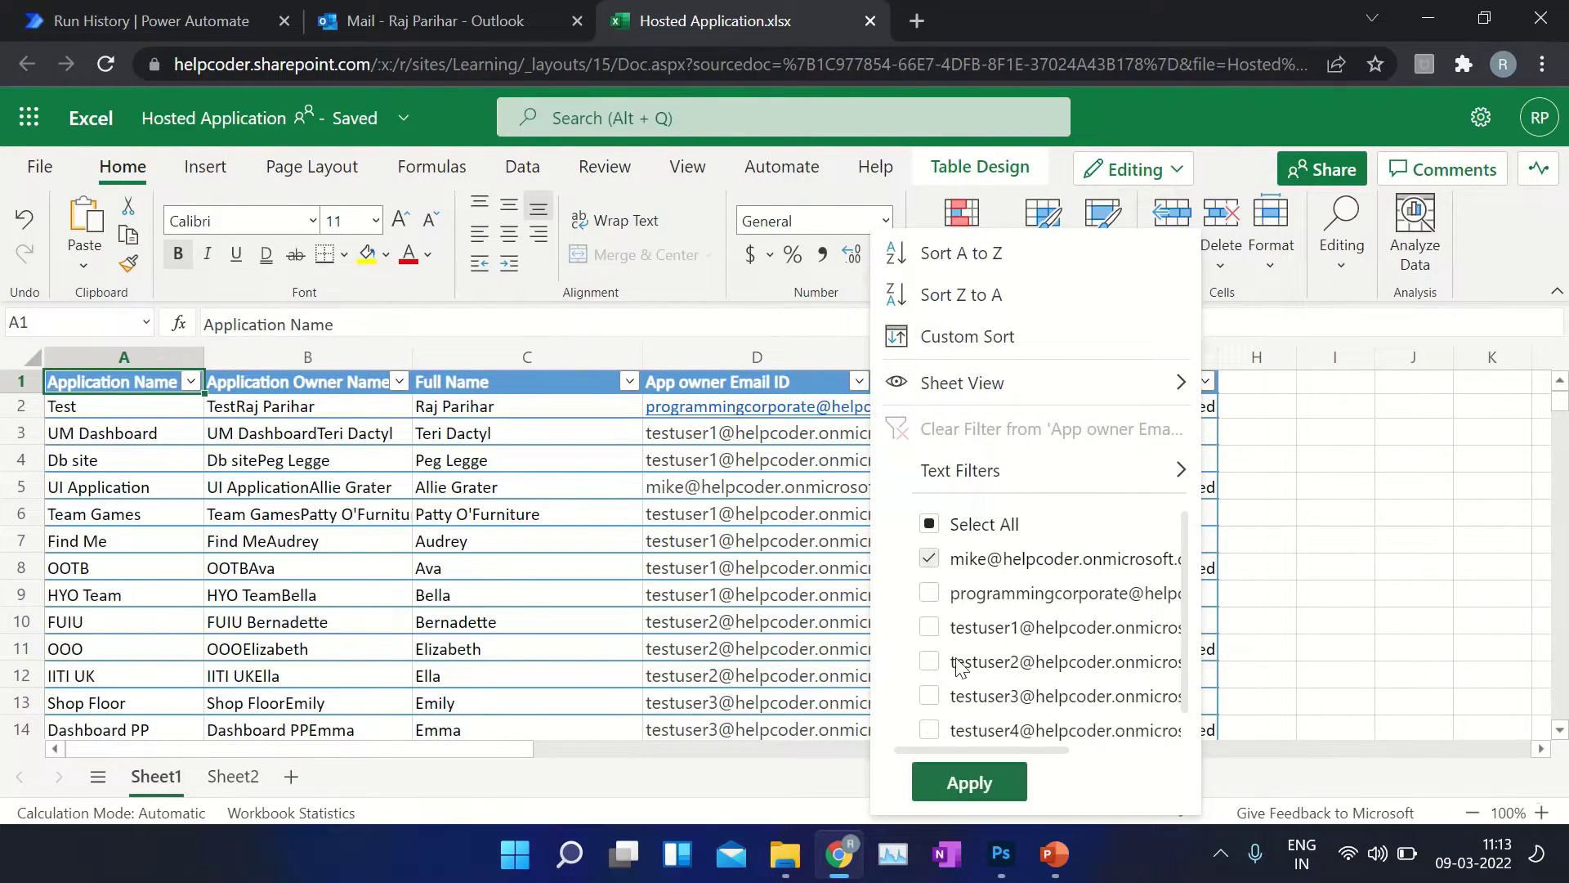
left_click(970, 786)
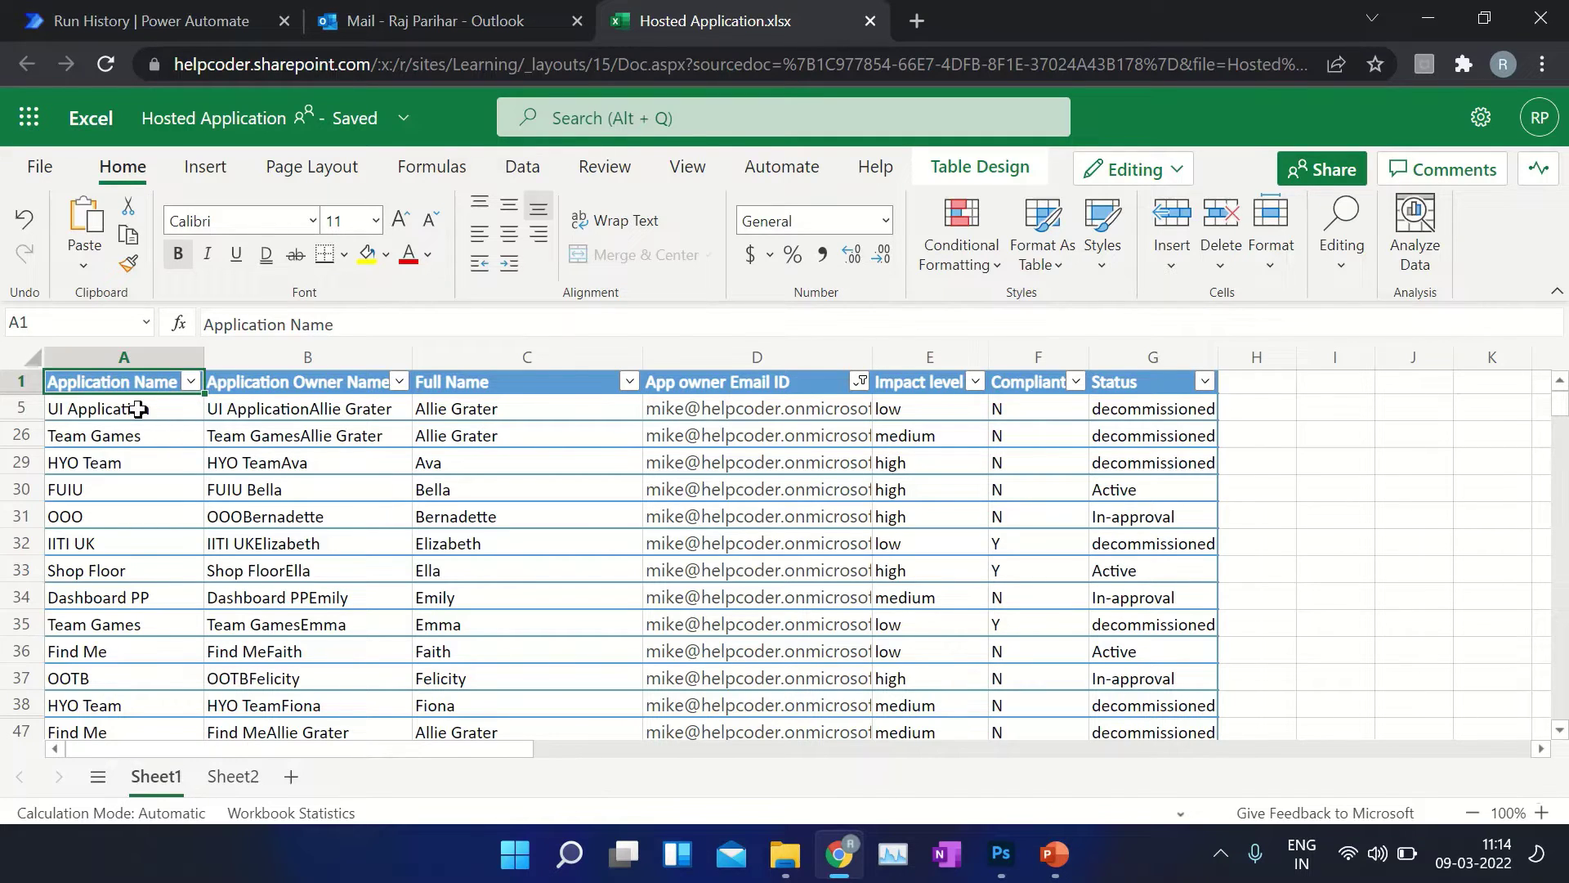
left_click_drag(135, 407, 107, 686)
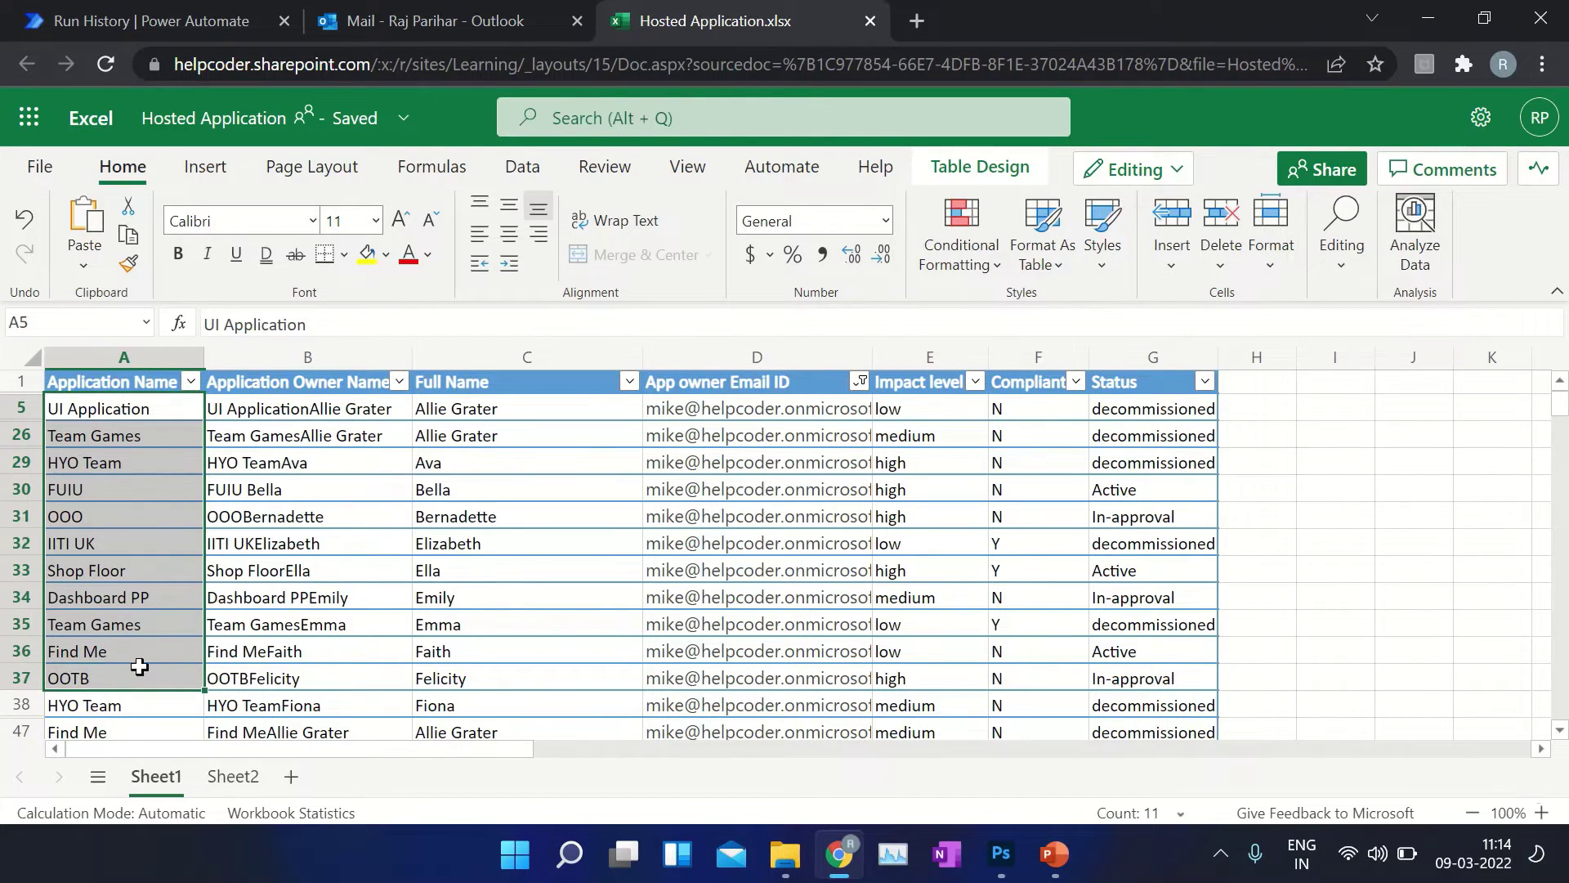
left_click(721, 413)
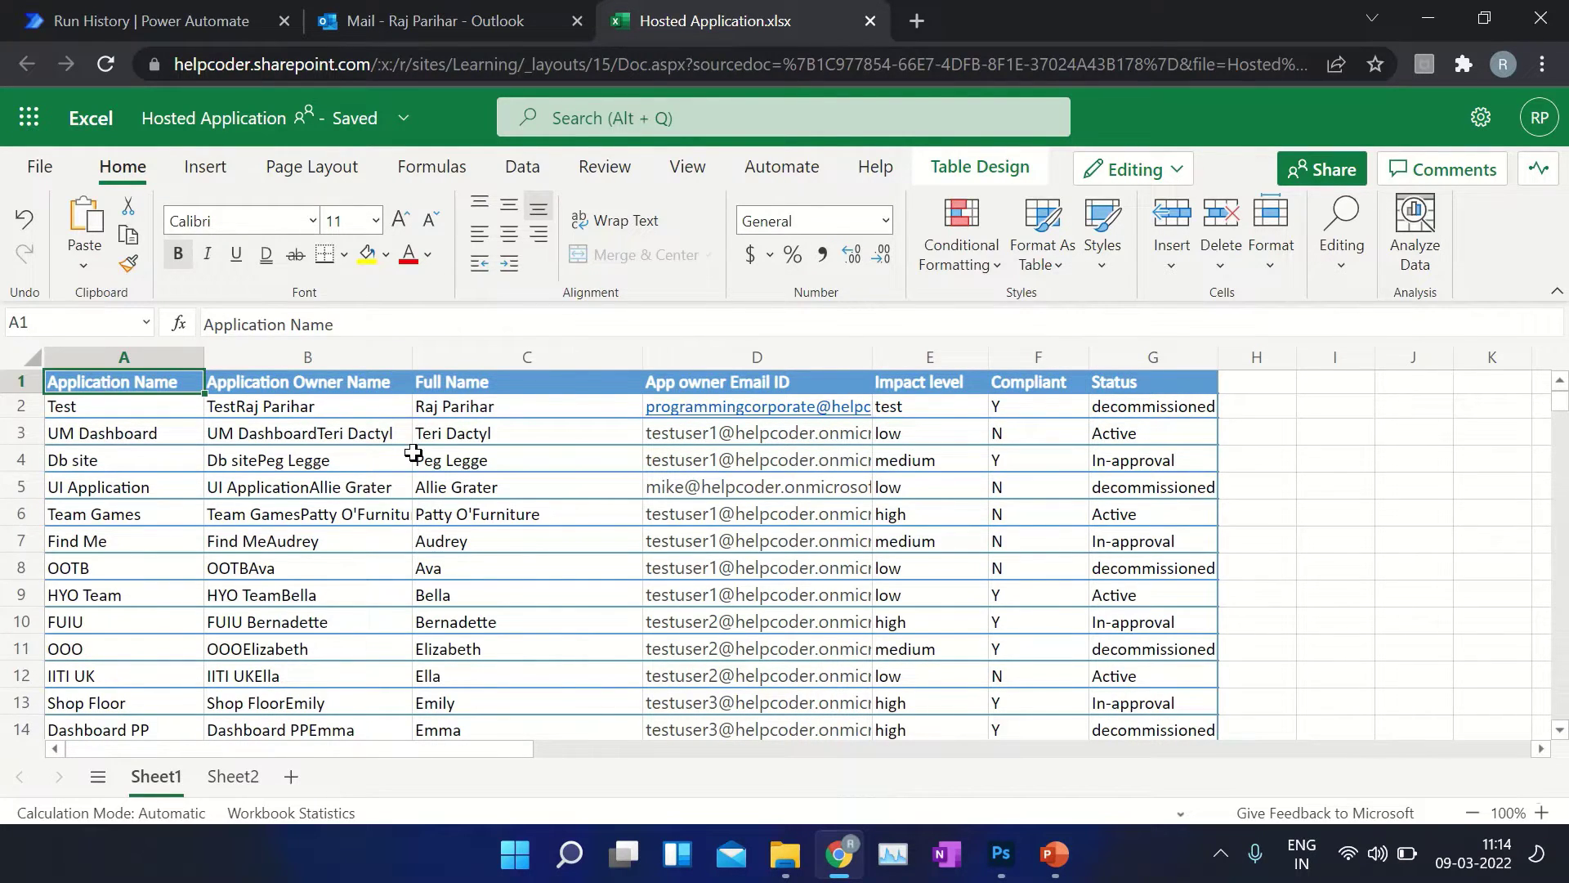
Switch to Power Automate and create an instant cloud flow named AnnualReviewProcess with the Manually trigger a flow trigger
left_click(124, 24)
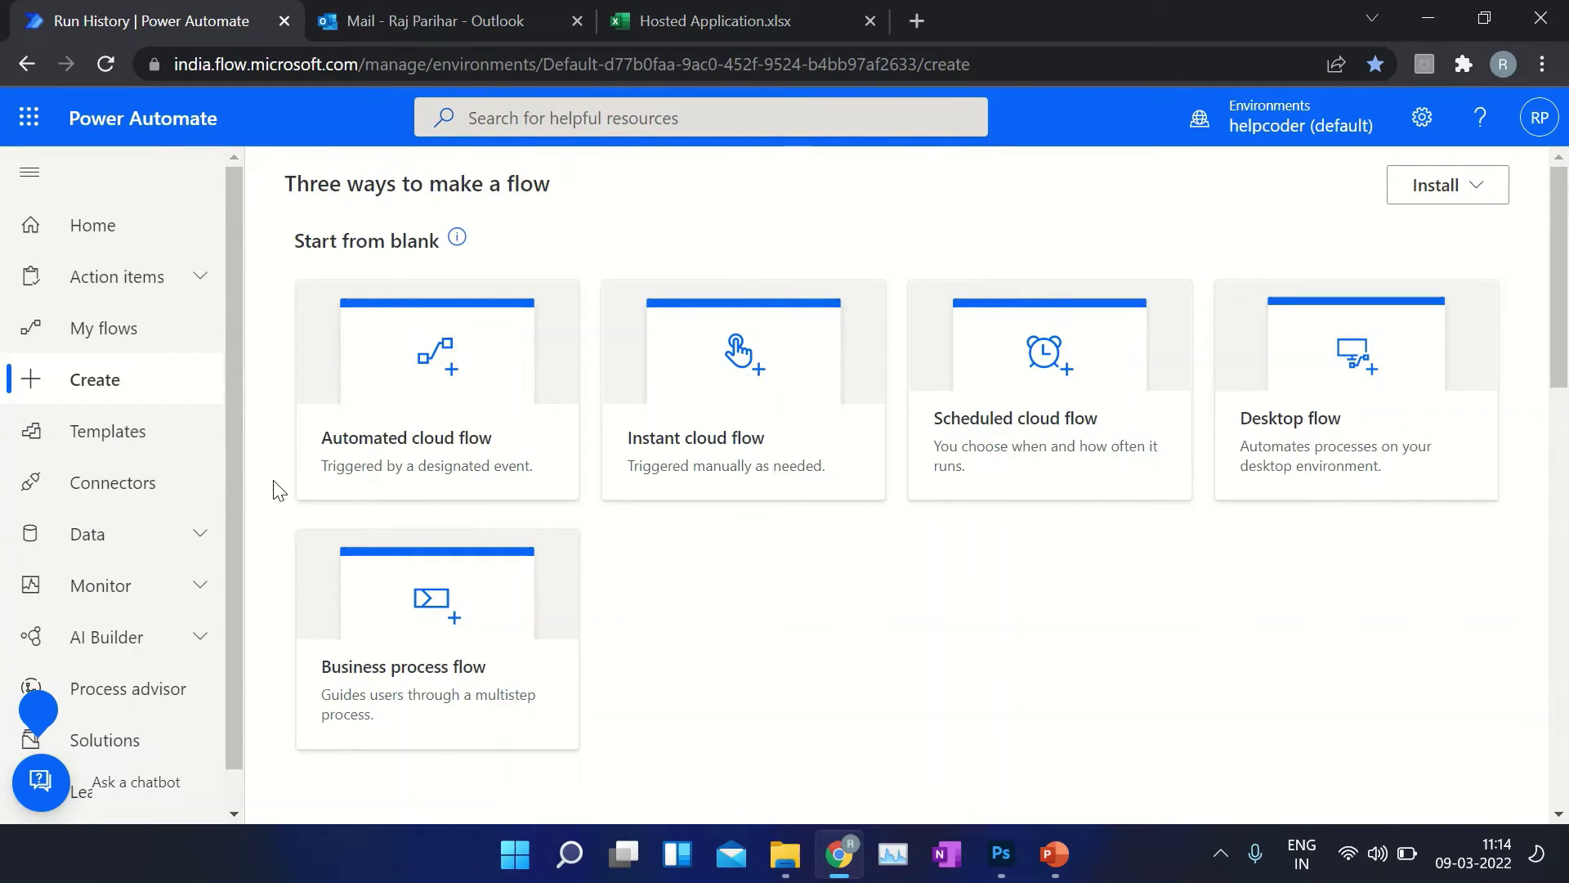
left_click(741, 369)
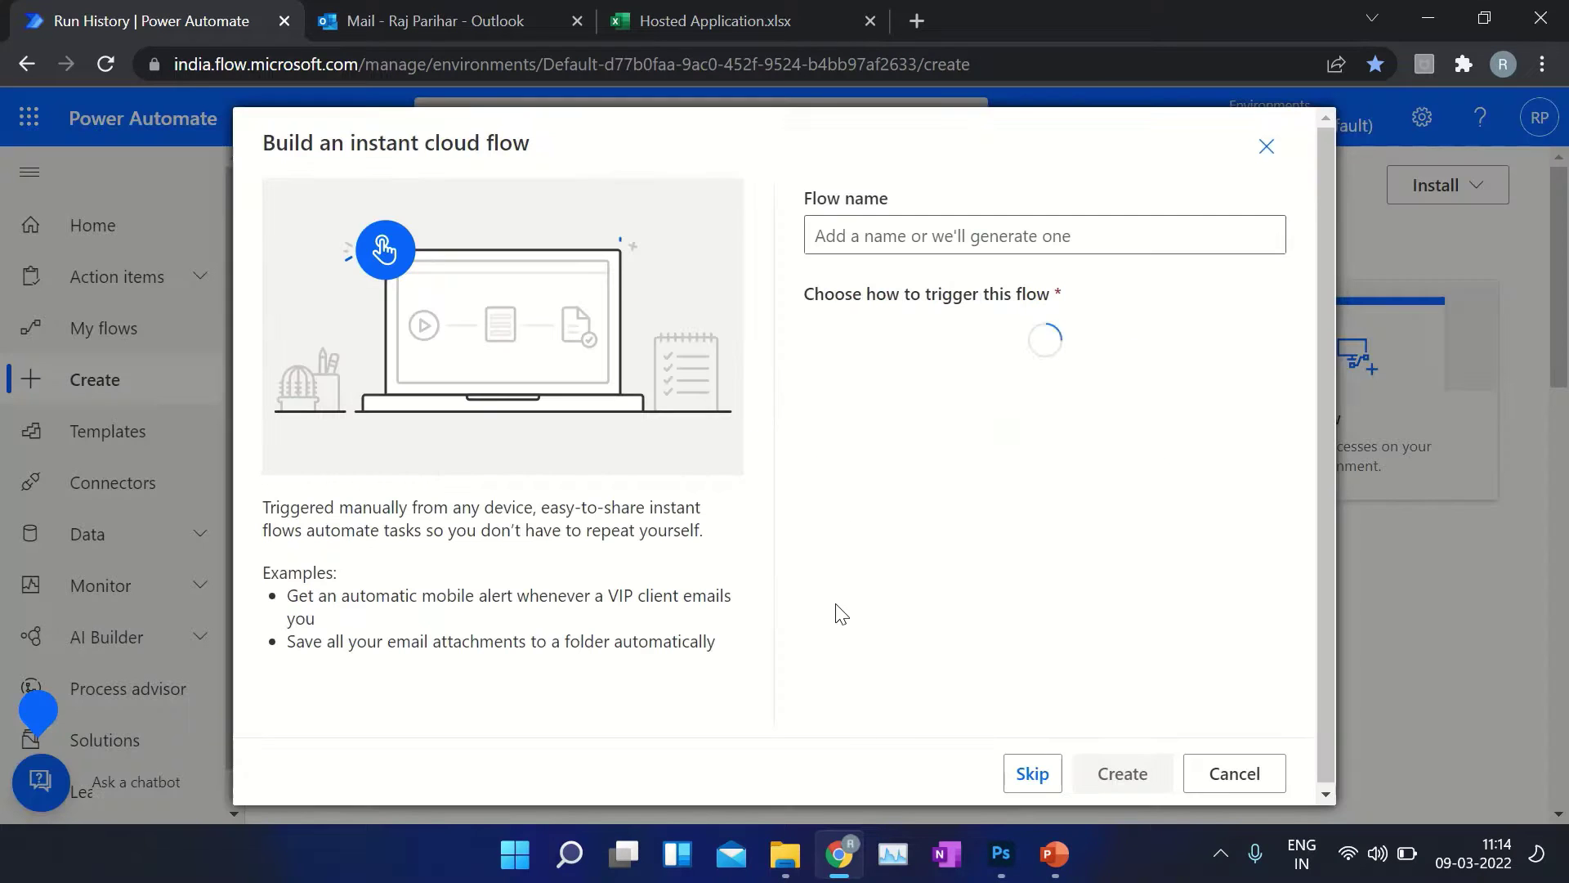
left_click(854, 232)
type("Annua")
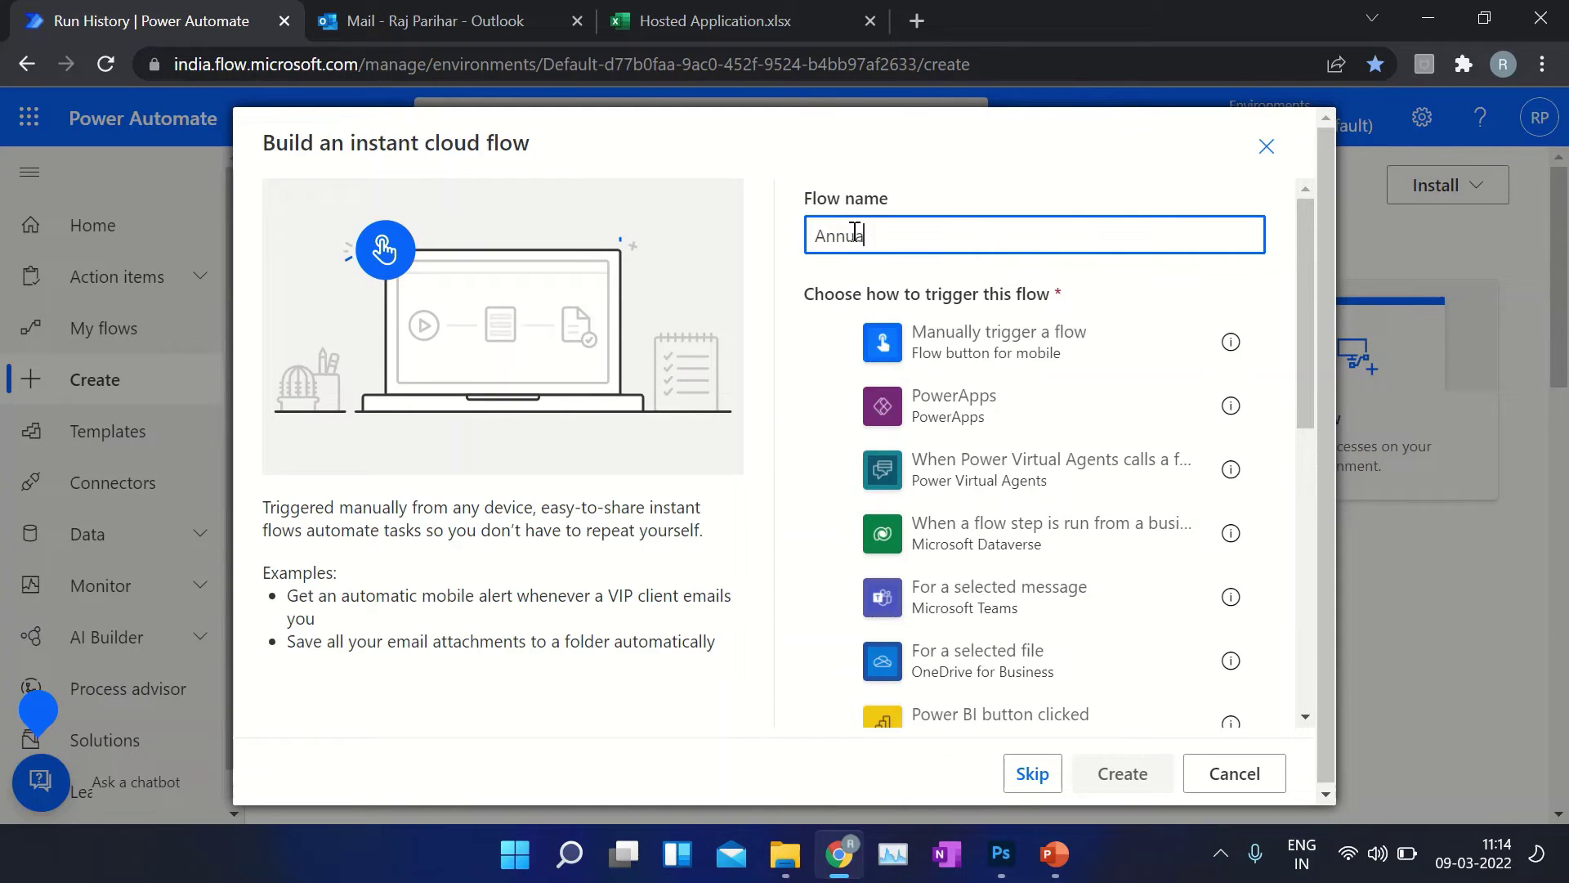
type("lReviewProcess")
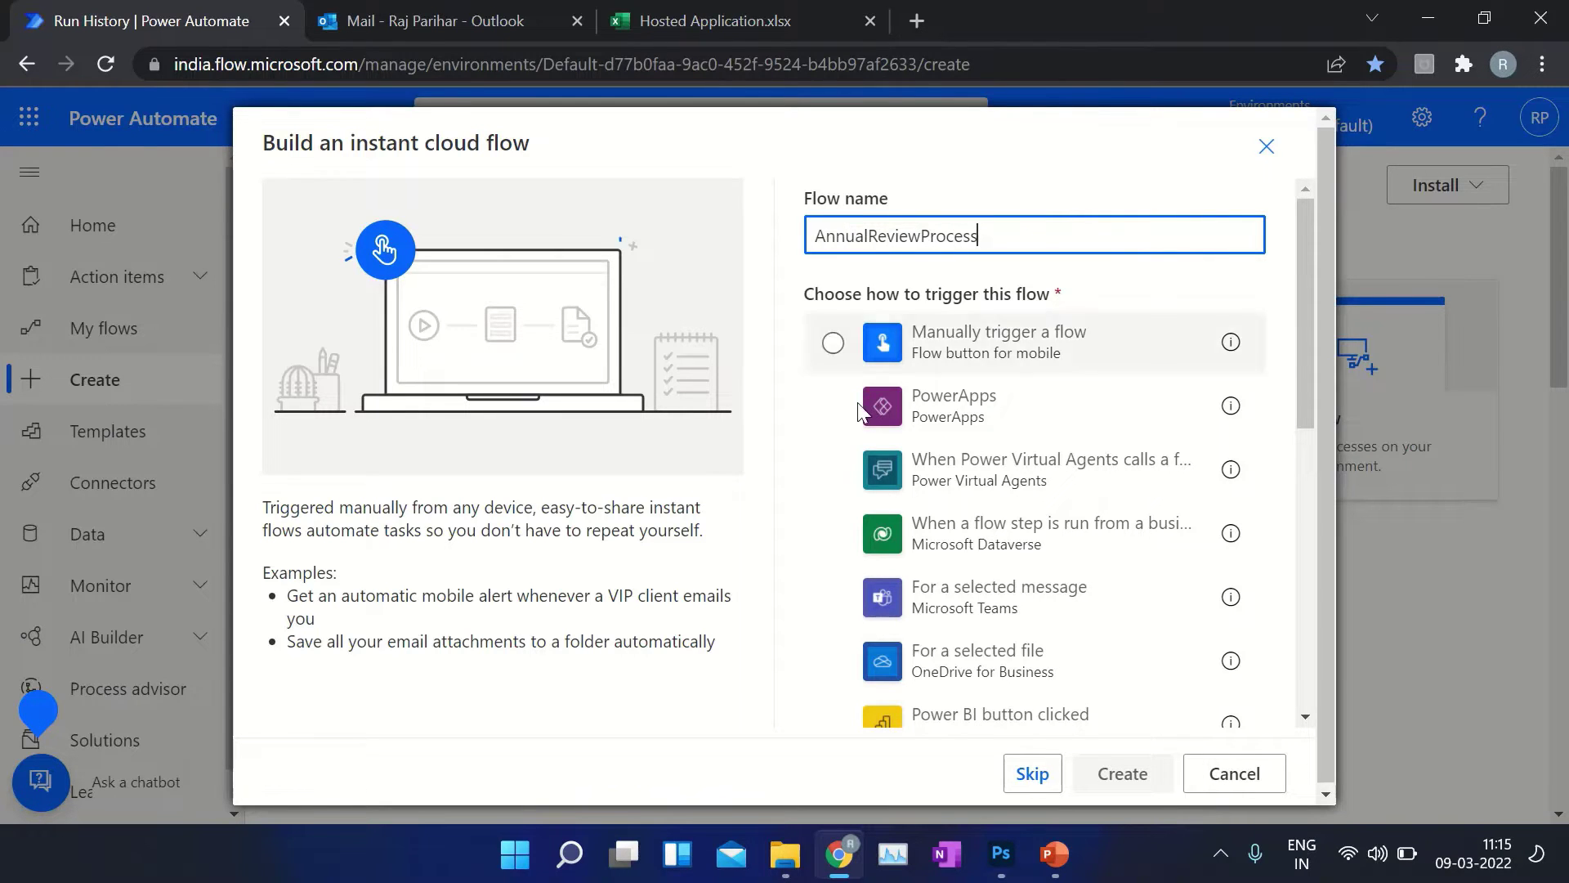
left_click(842, 350)
left_click(1123, 773)
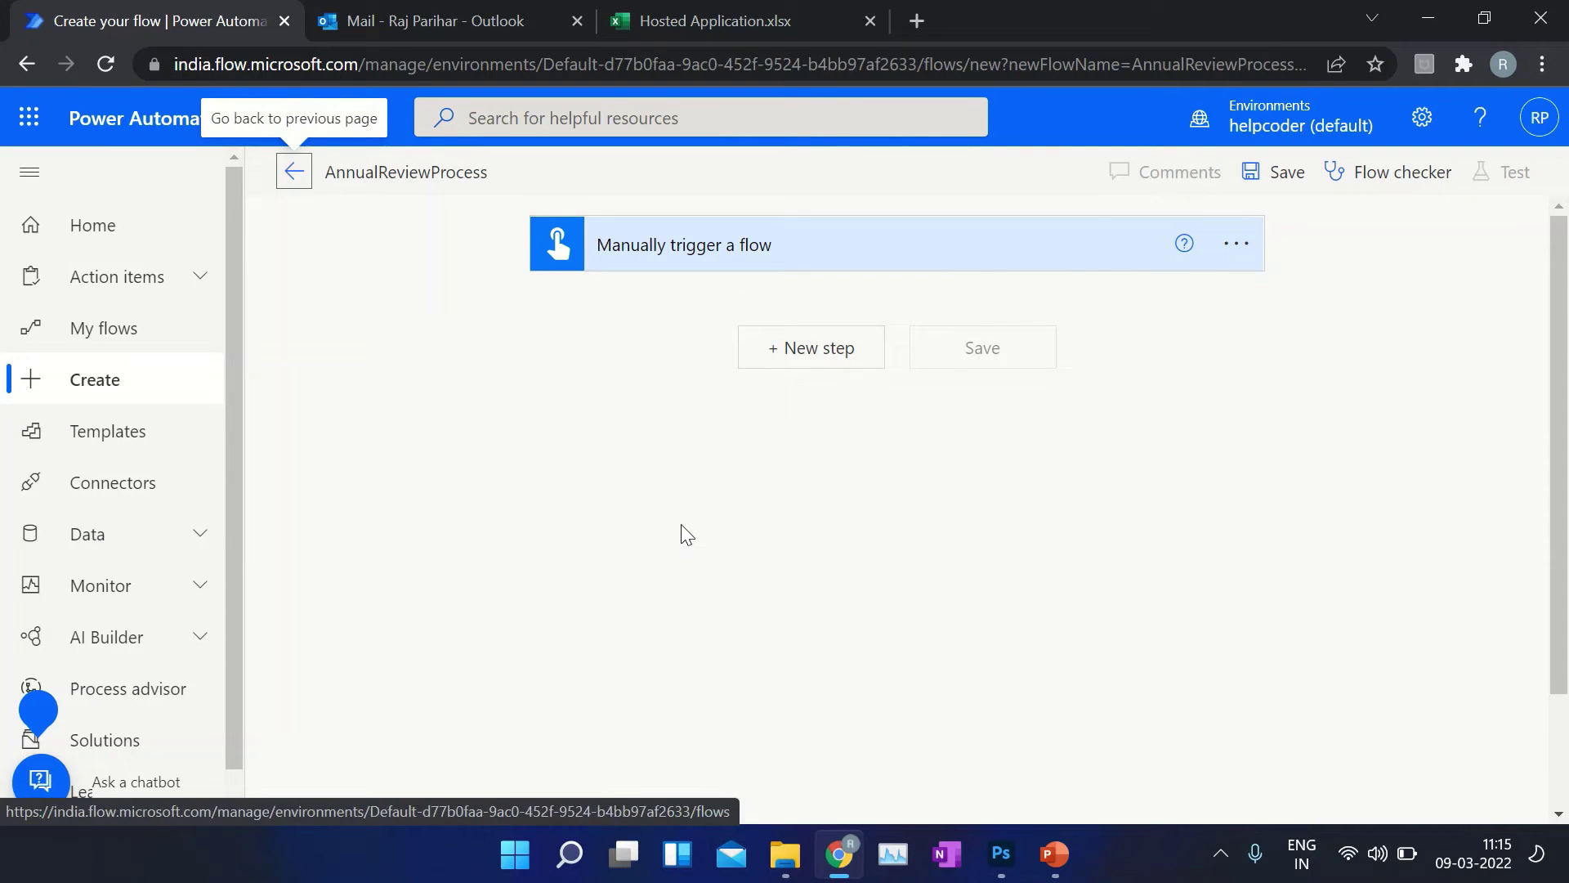
Add the Excel Online (Business) action List rows present in a table after the manual trigger
left_click(809, 358)
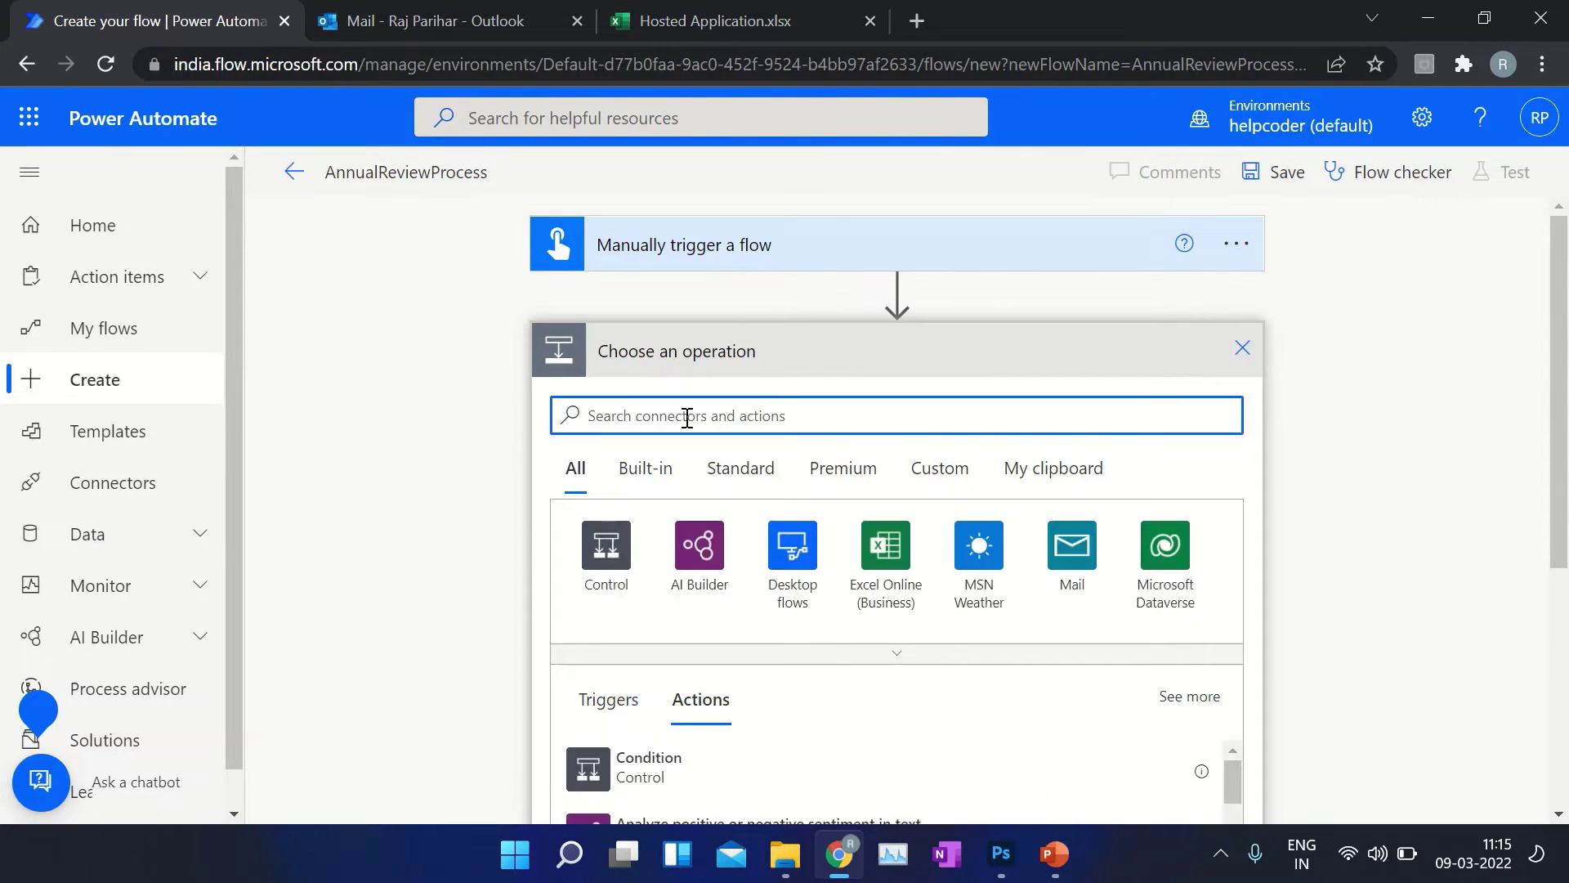
type("li")
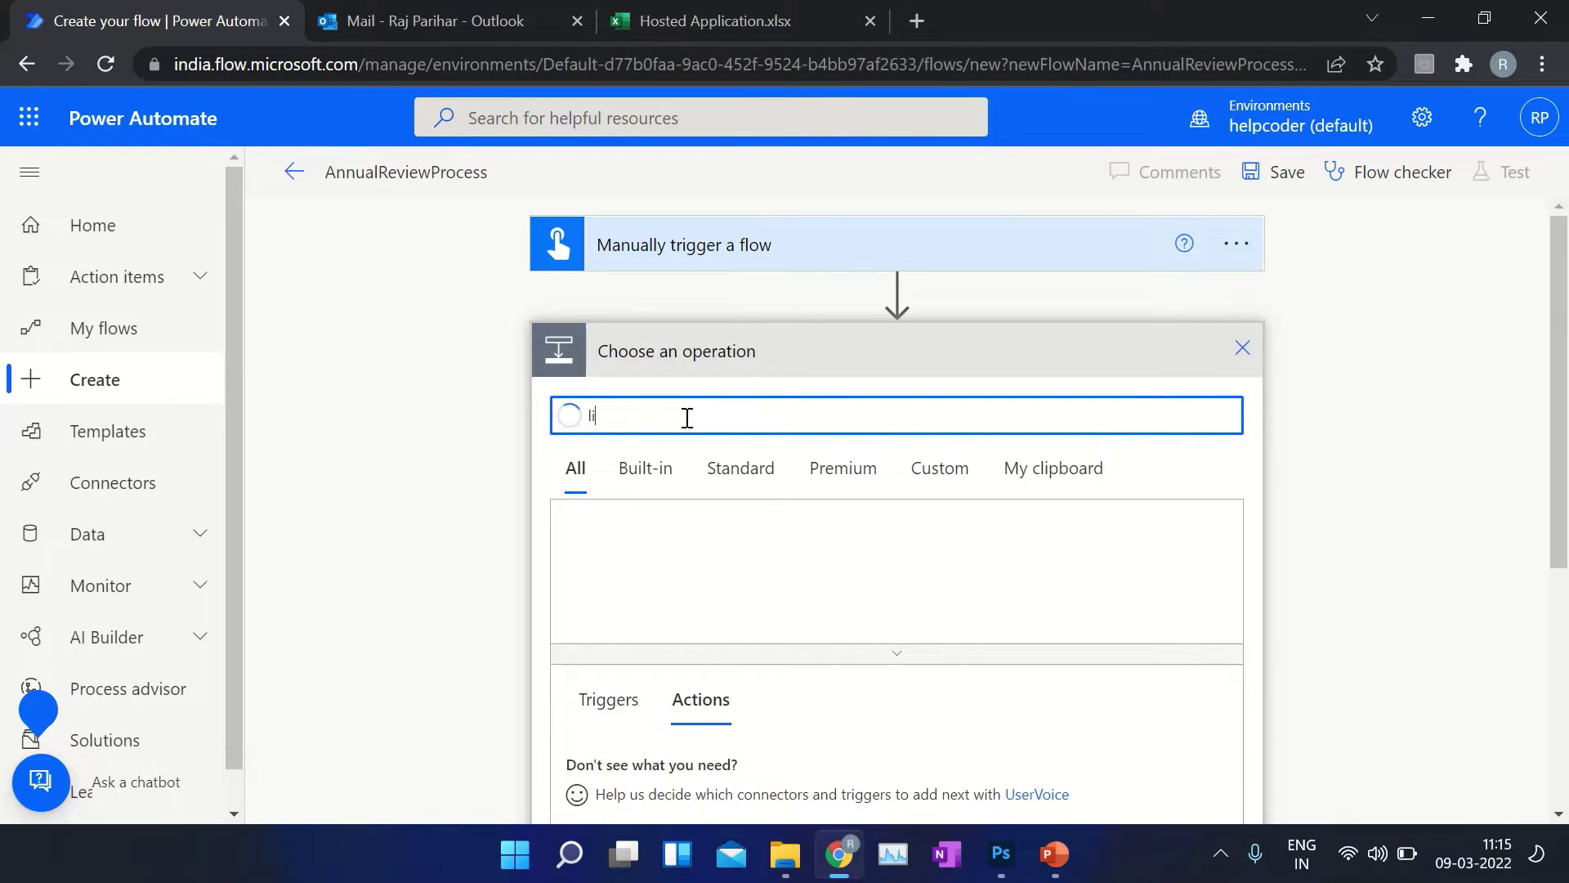
type("st ie")
key("BackSpace")
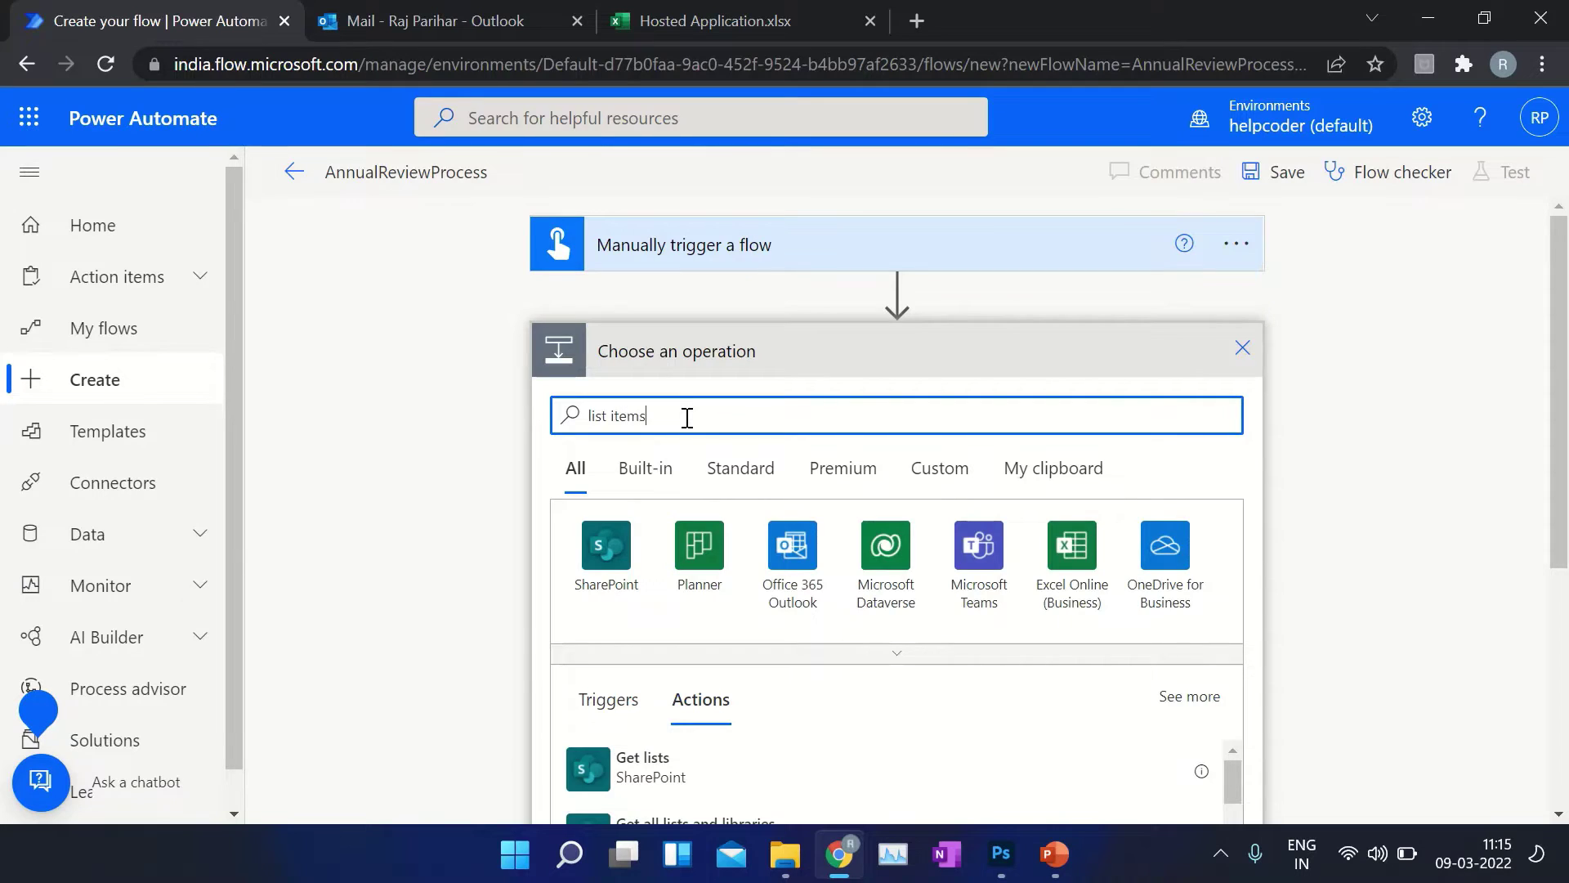
scroll(899, 393, "down", 3)
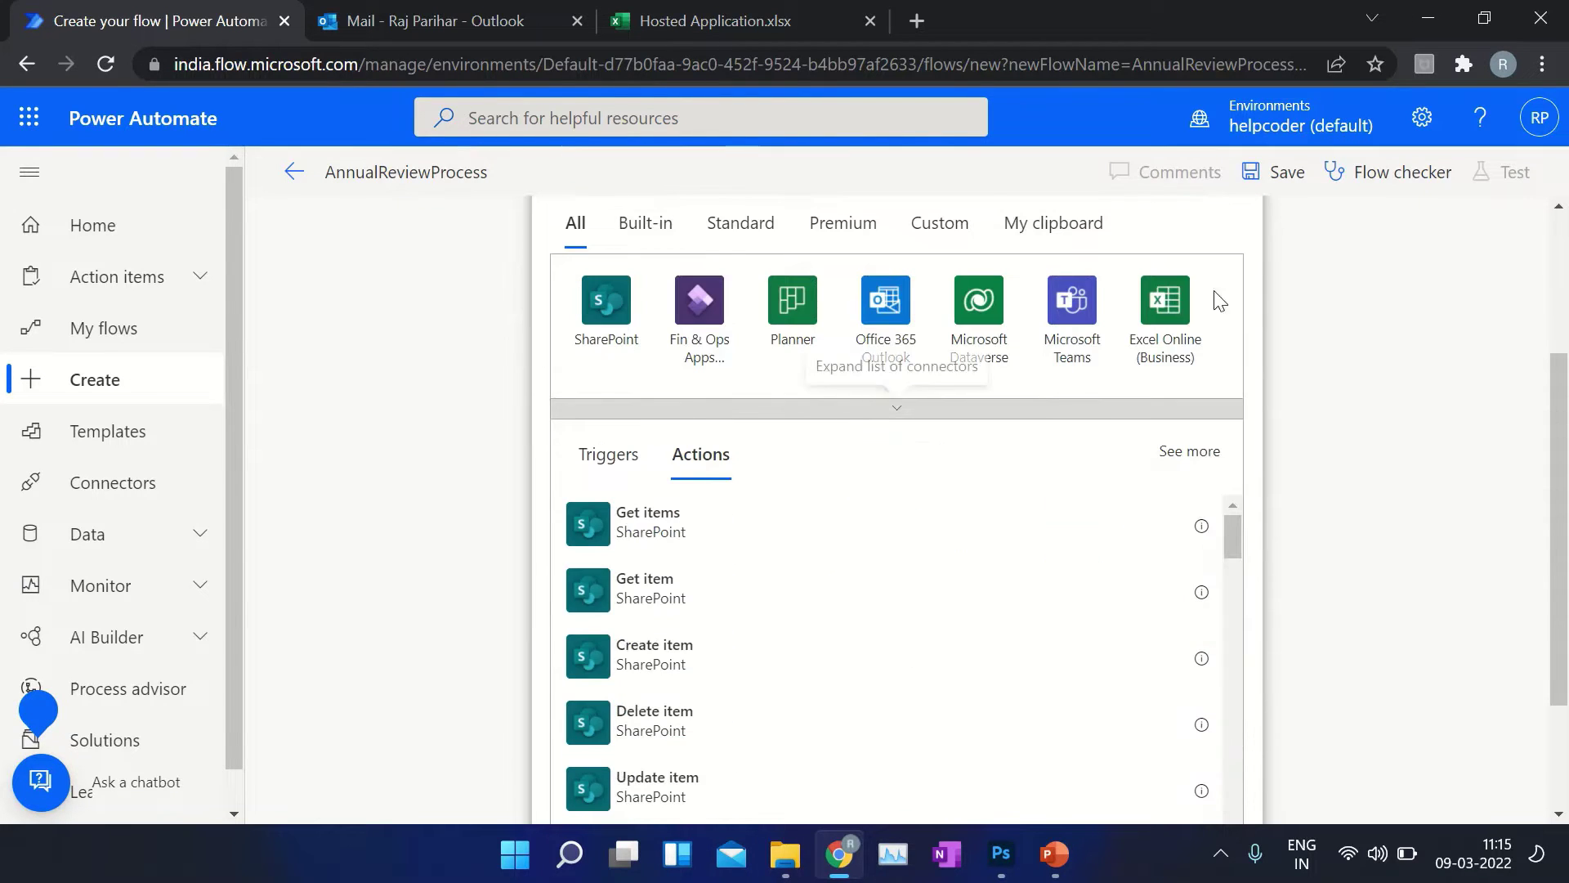
left_click(1193, 312)
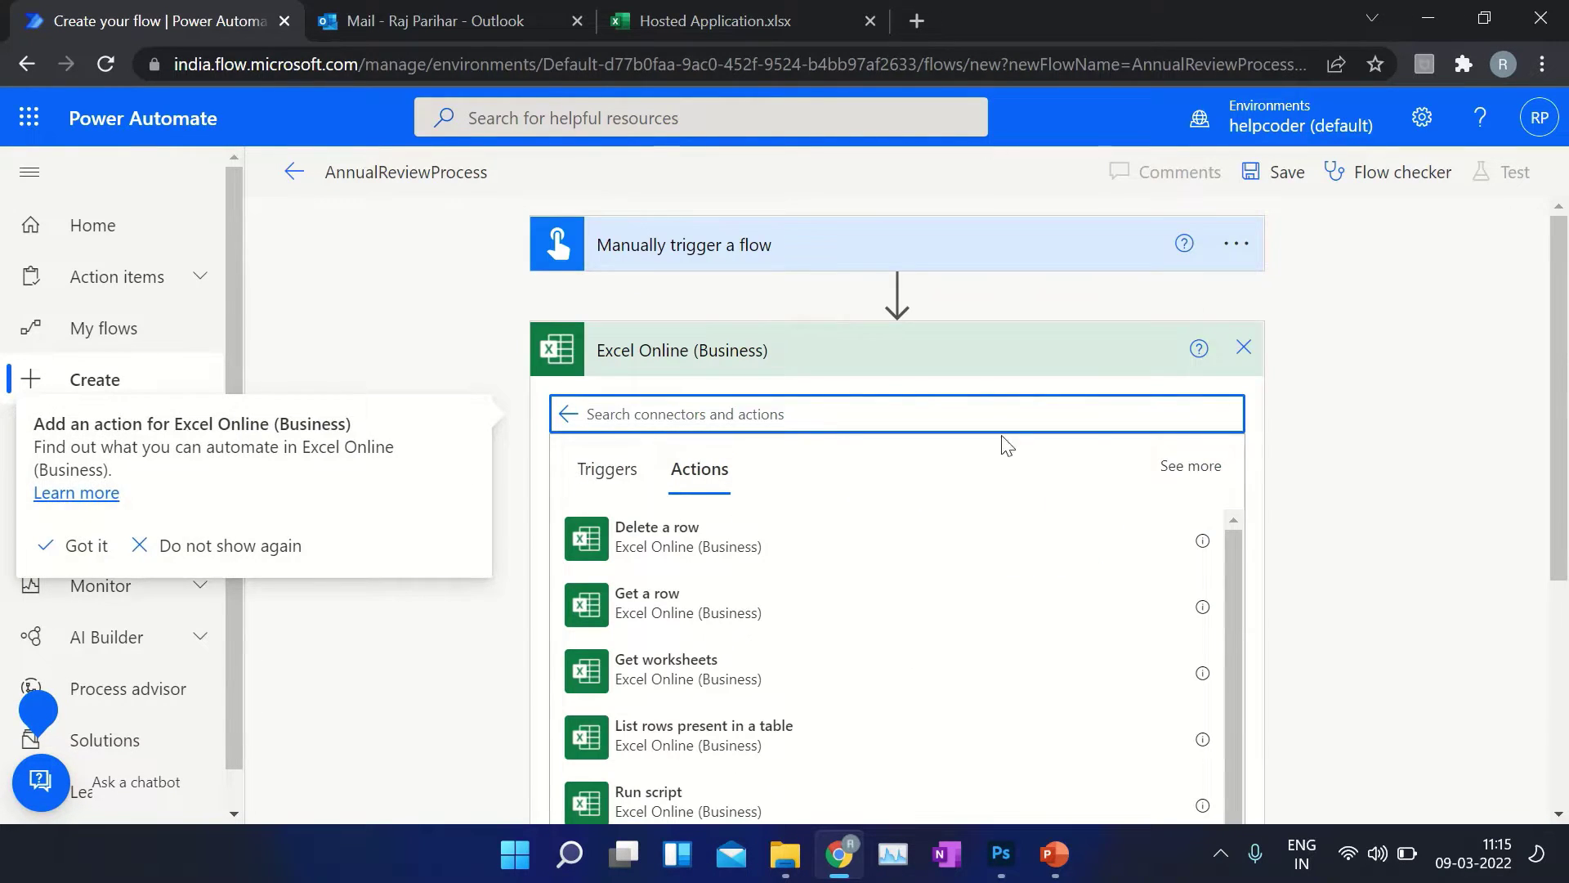
scroll(746, 532, "down", 3)
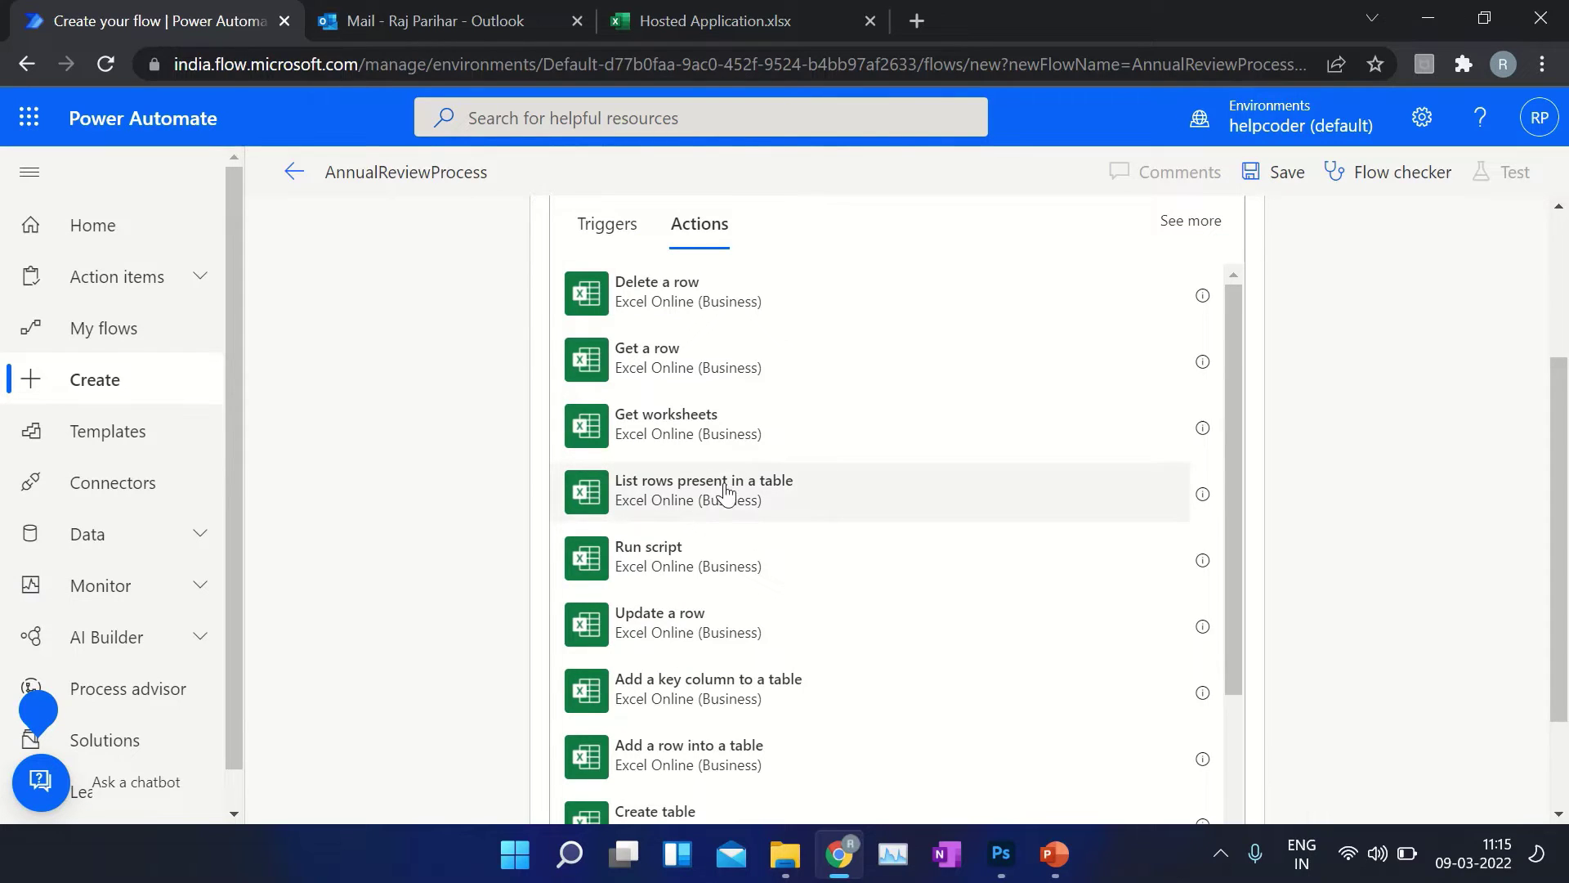
left_click(726, 491)
scroll(1287, 584, "up", 2)
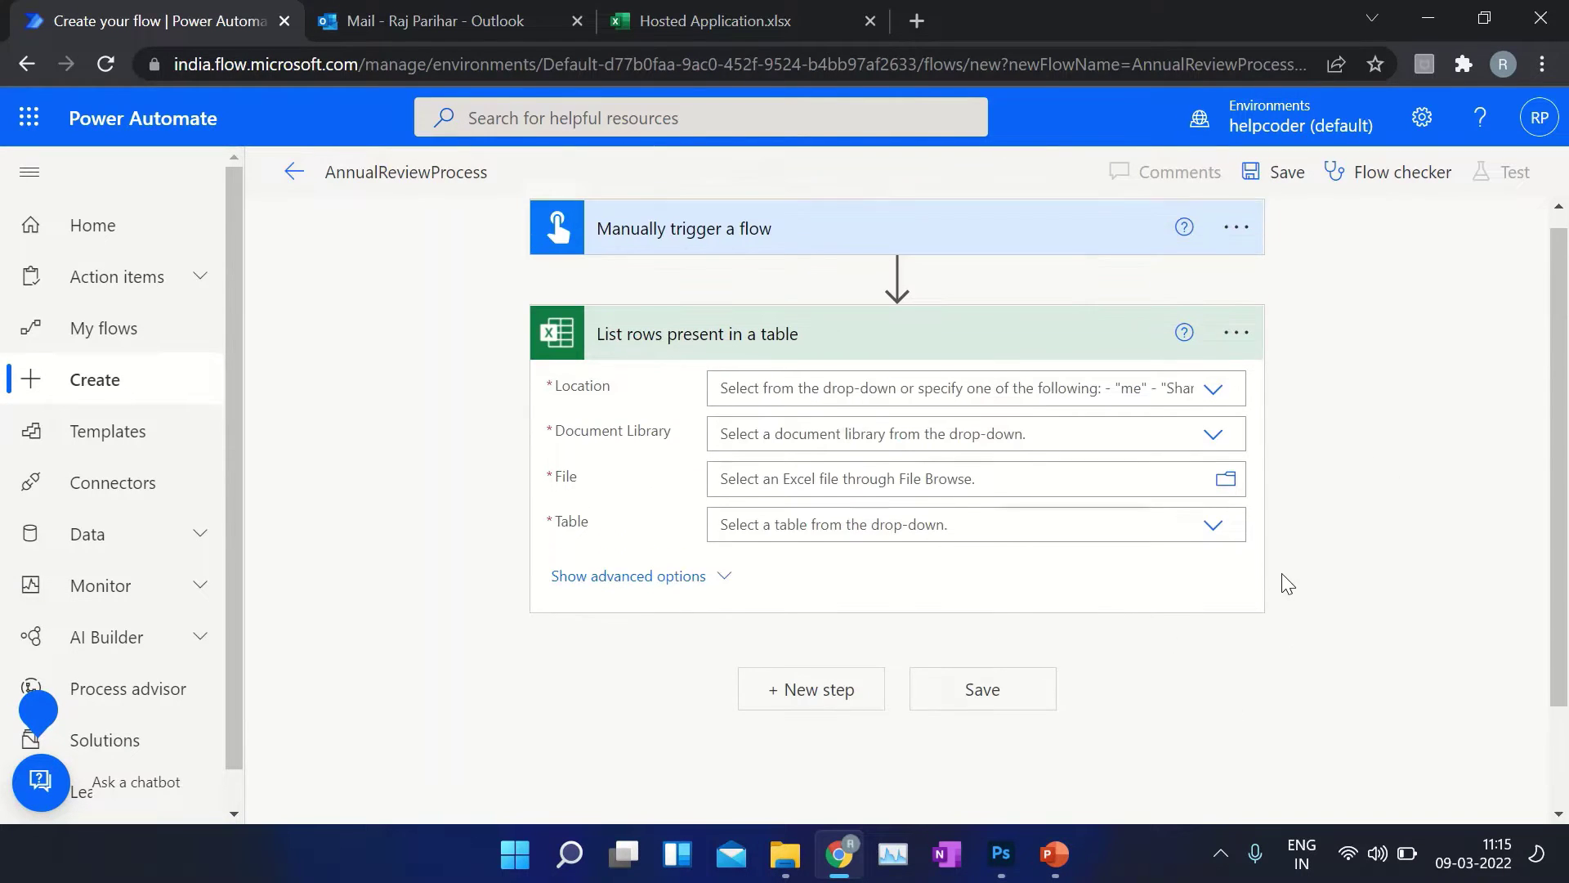
Point the List rows action to SharePoint Site - Learning, library Documents, file Hosted Application.xlsx and Table1, and collapse it
left_click(1215, 405)
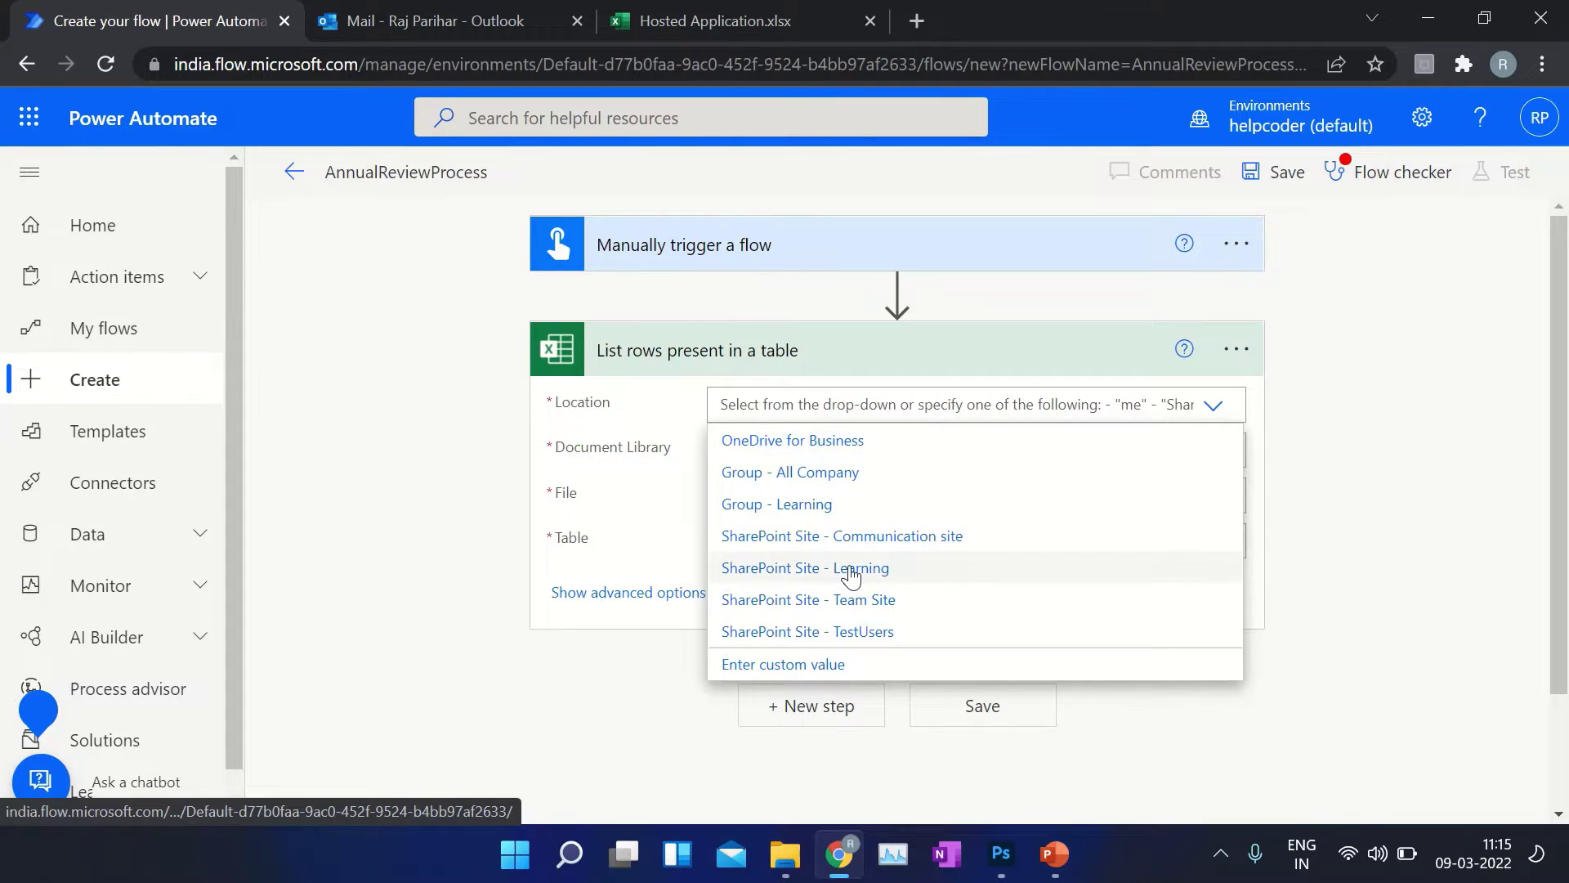
left_click(850, 572)
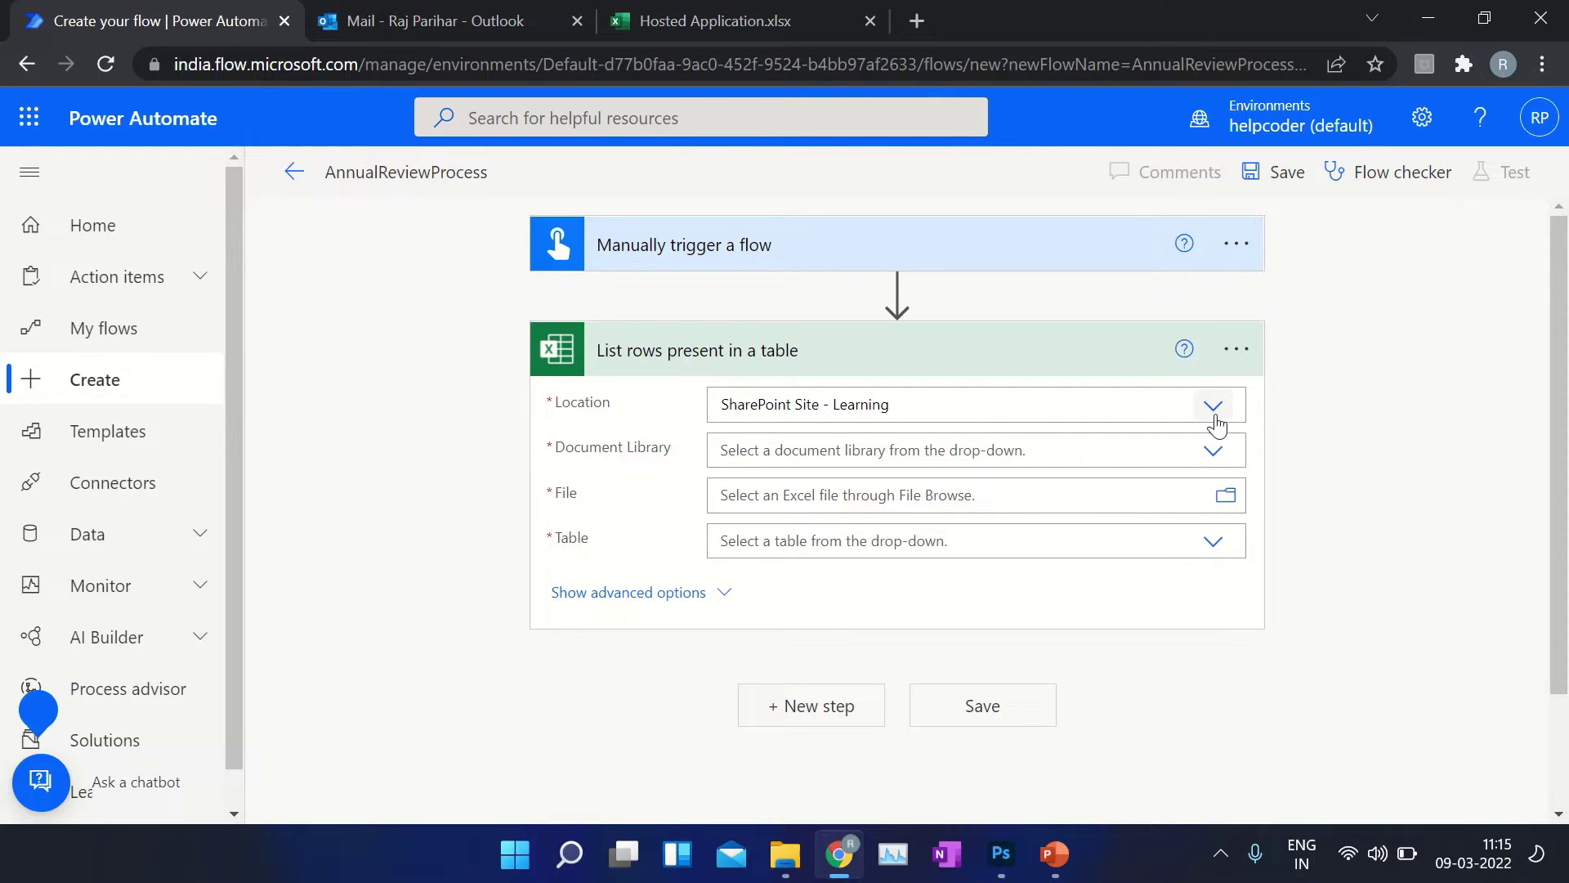
left_click(1214, 451)
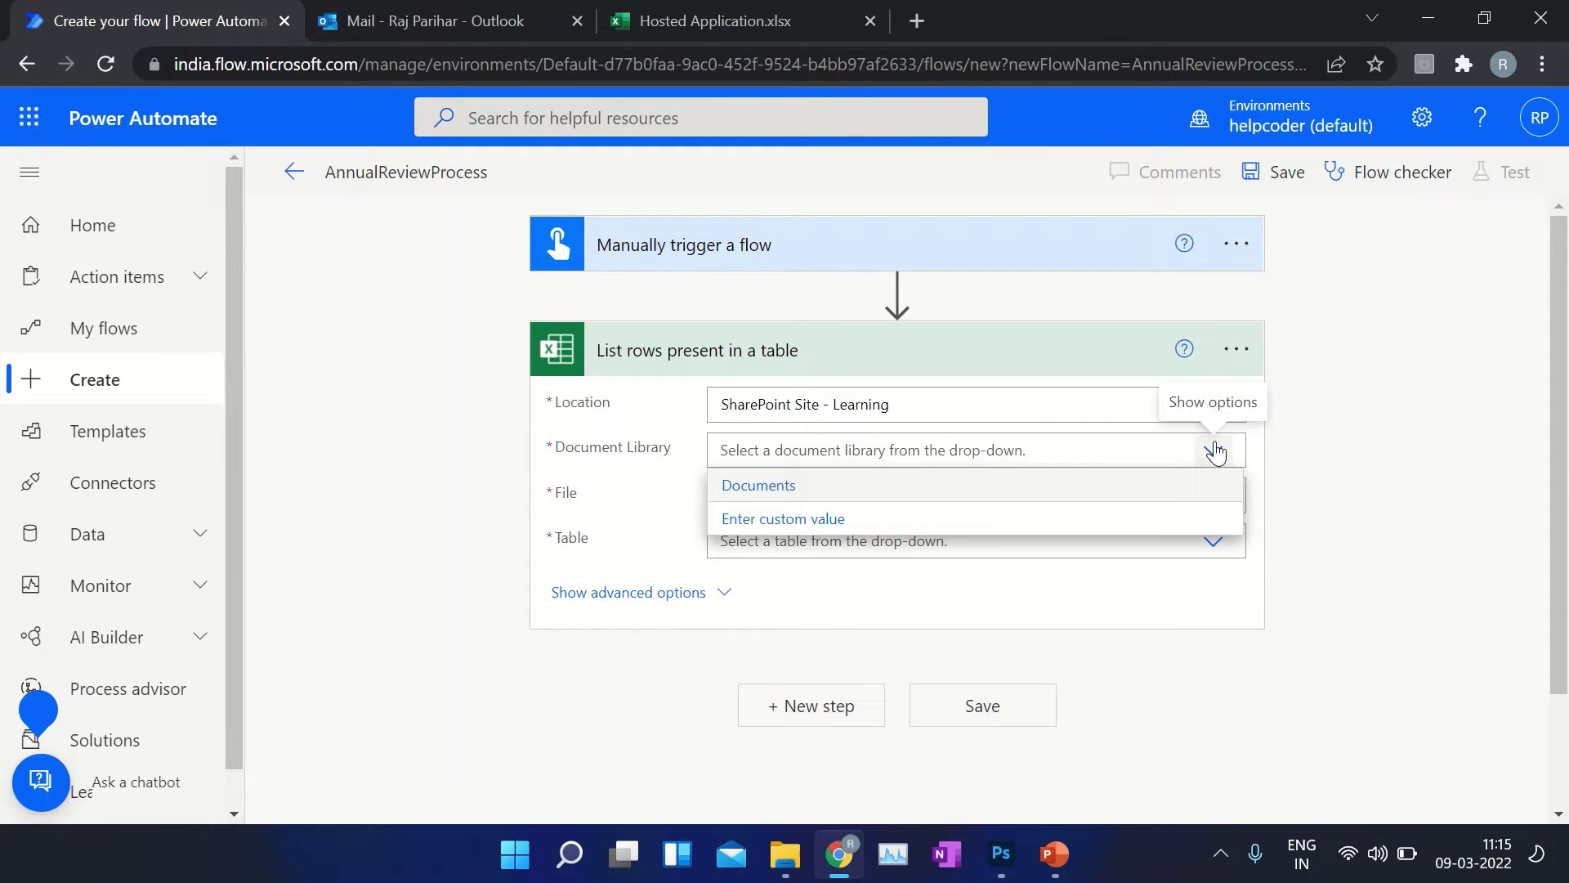
left_click(762, 487)
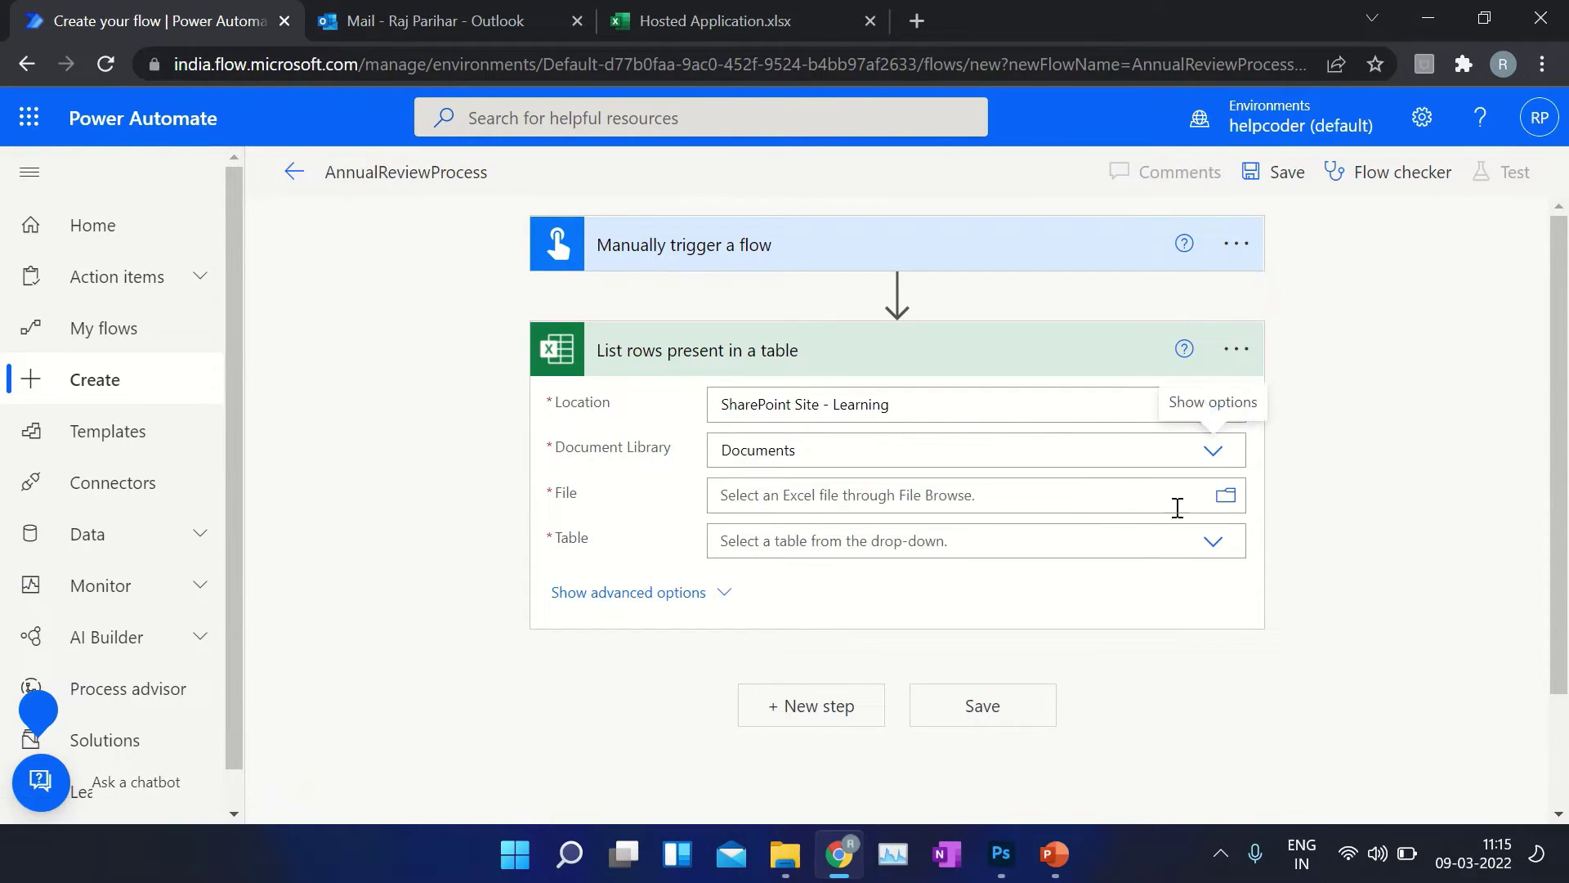
left_click(1226, 497)
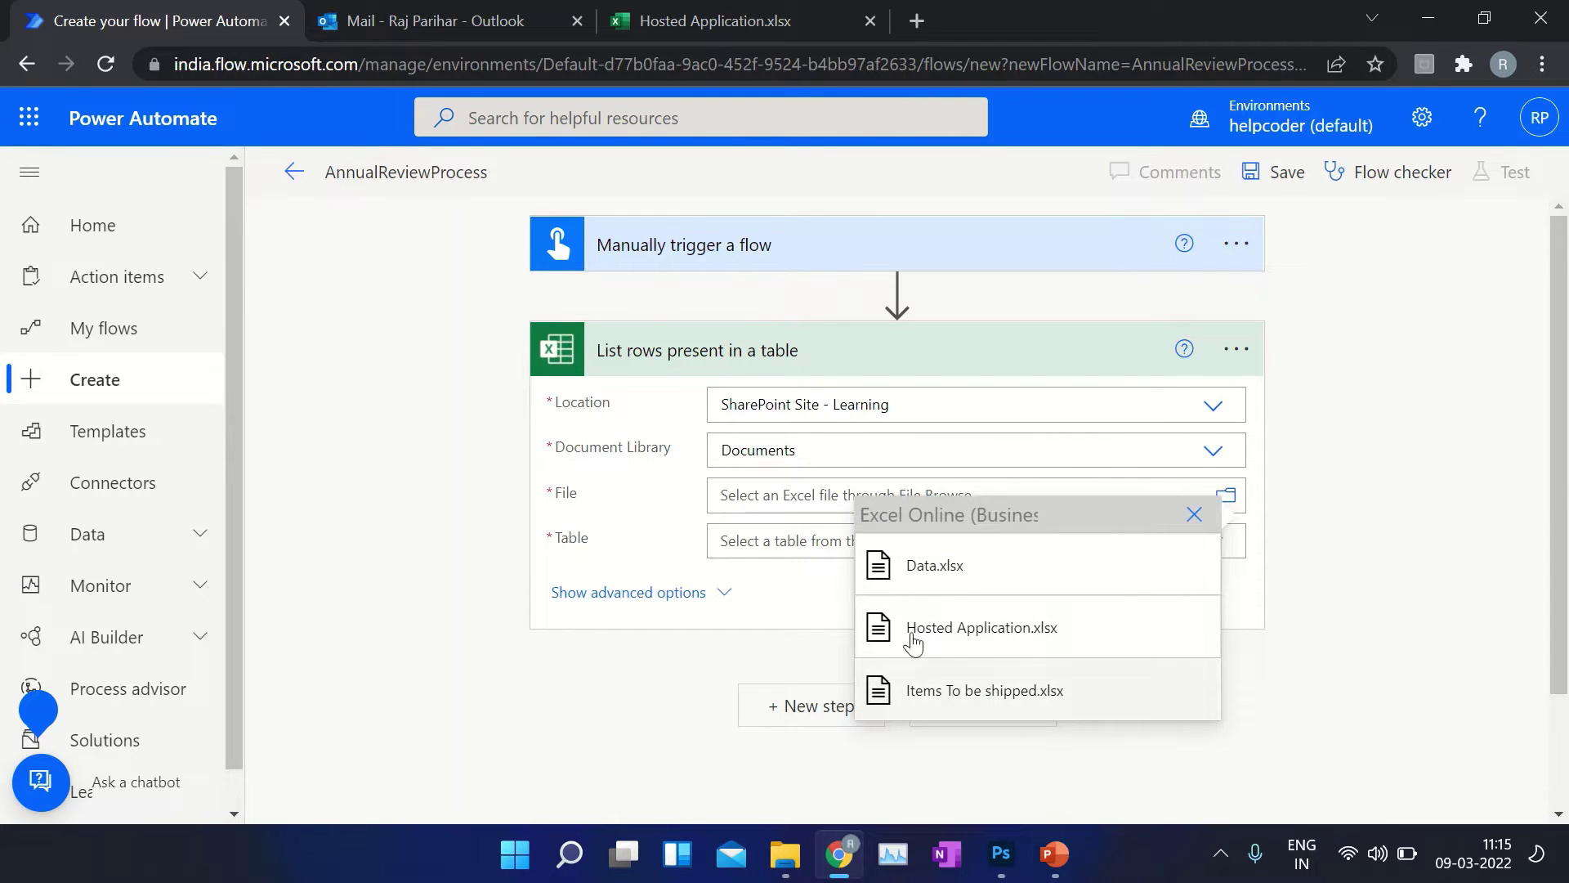
left_click(983, 628)
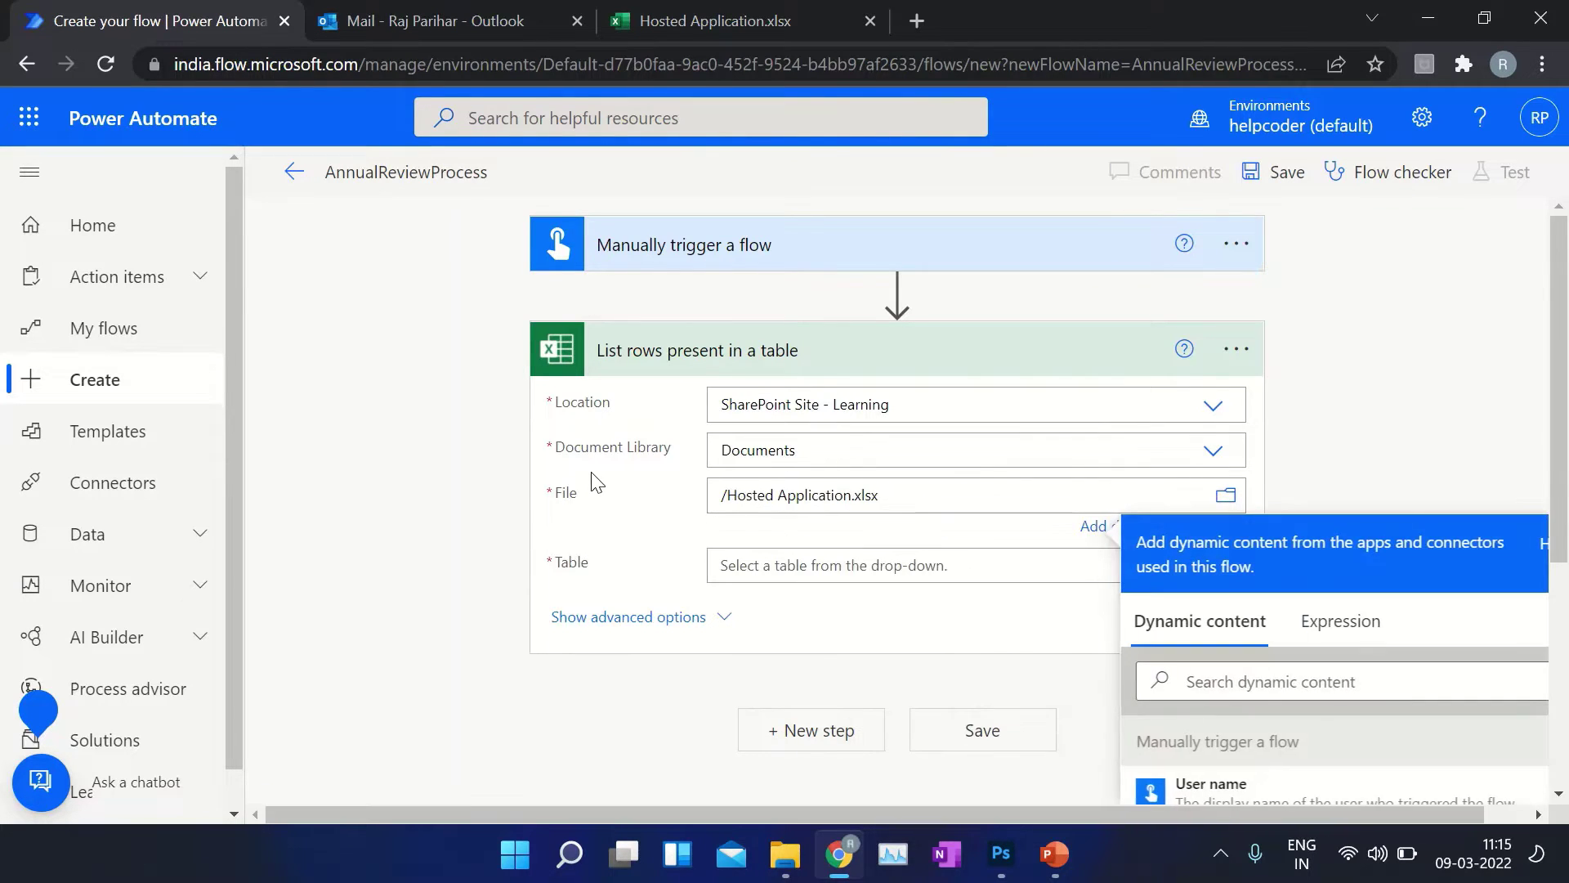
left_click(833, 564)
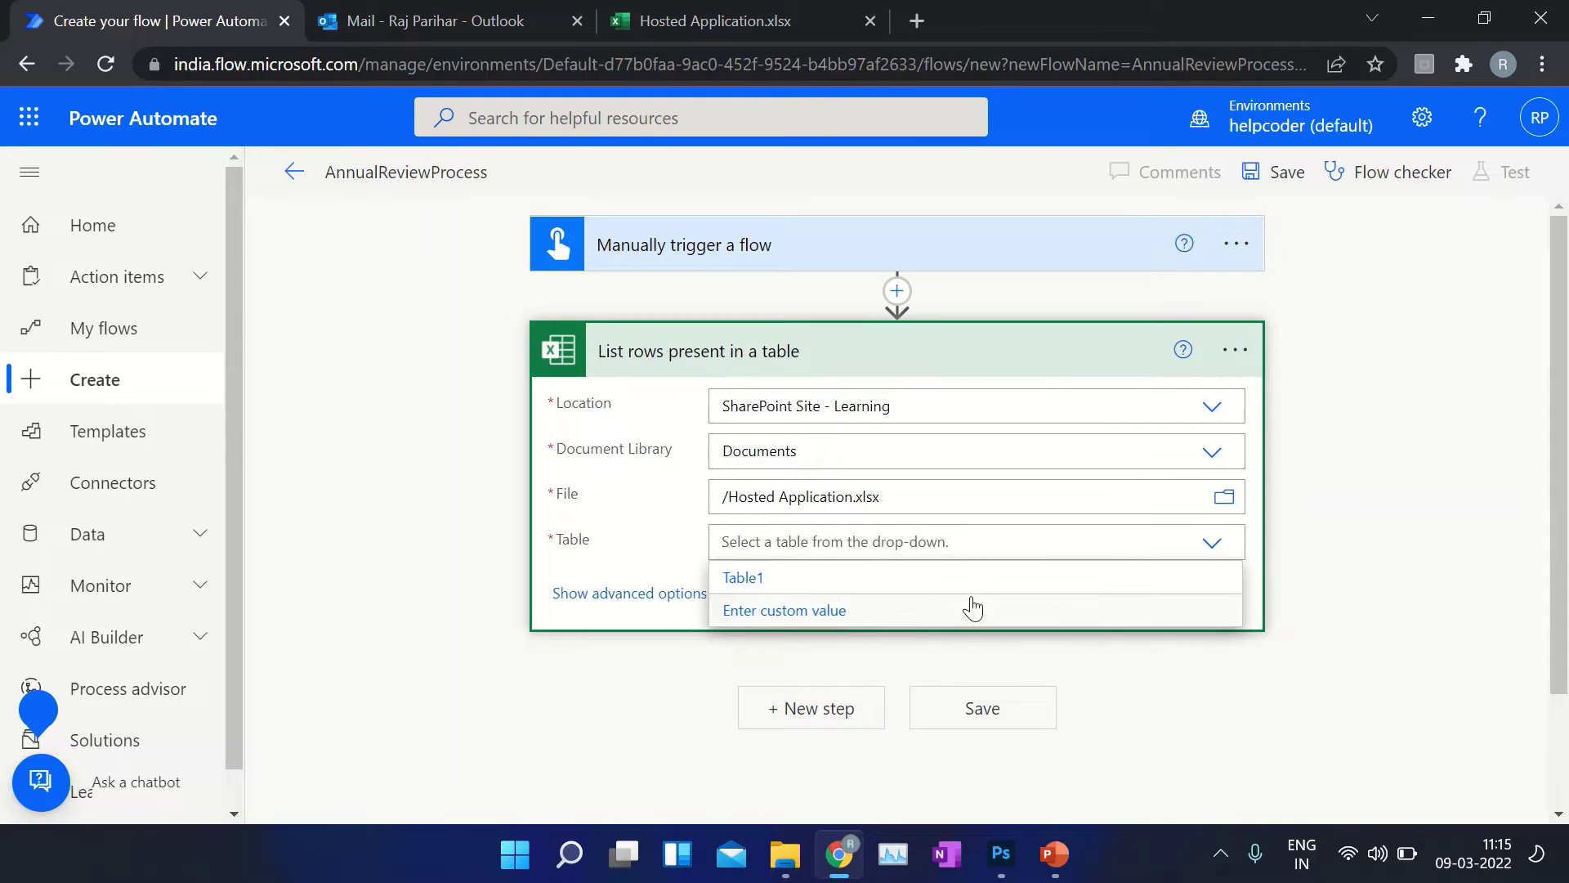
left_click(830, 573)
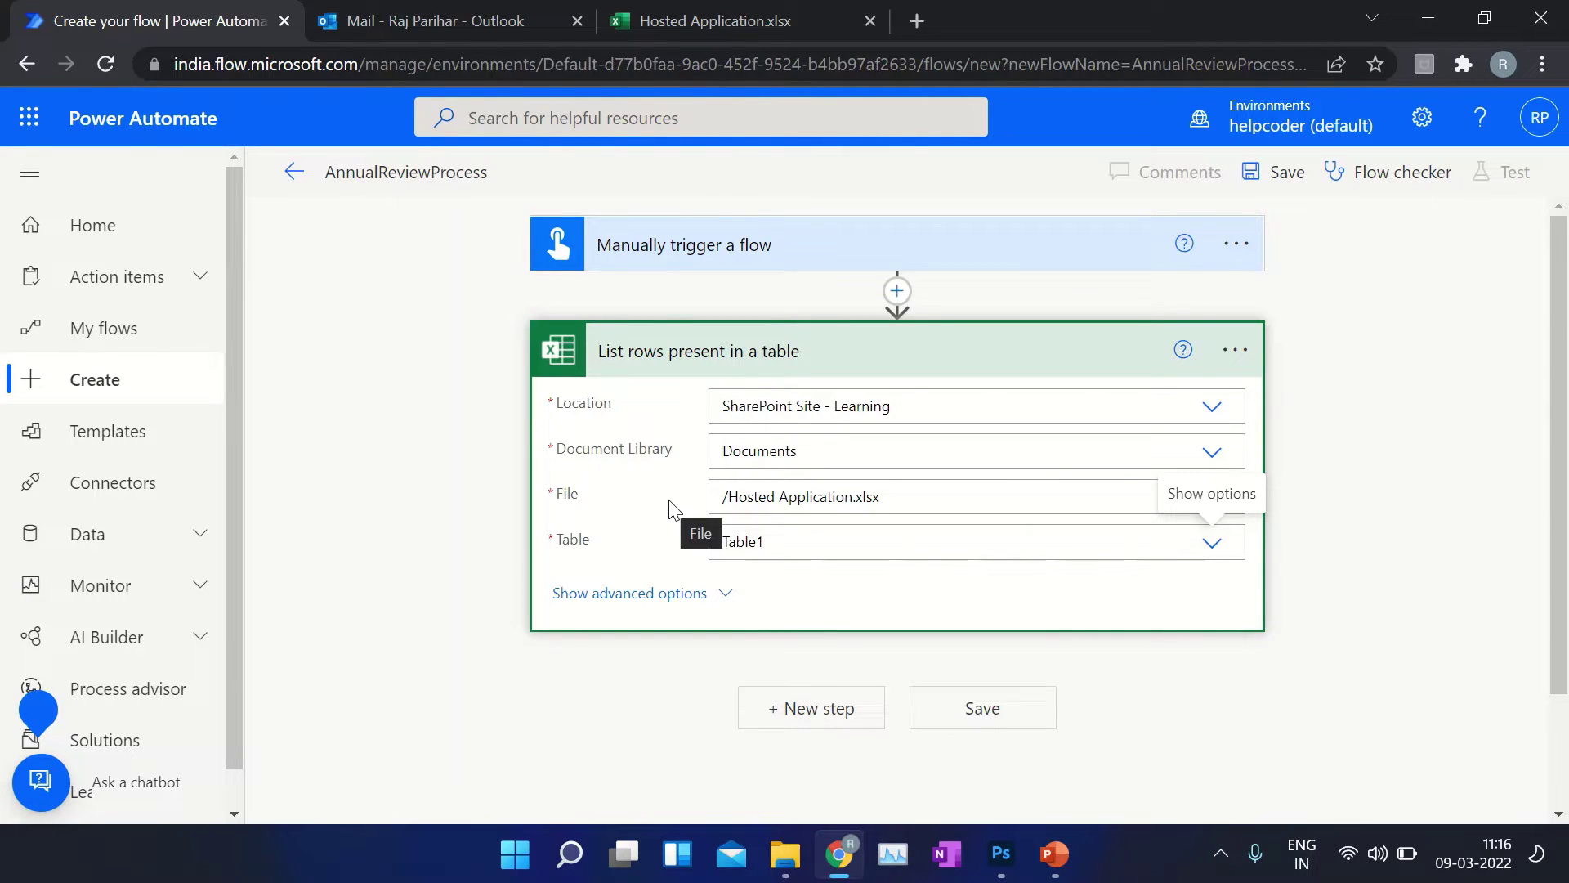
left_click(675, 353)
Add a Data Operation Select action after List rows present in a table
left_click(805, 465)
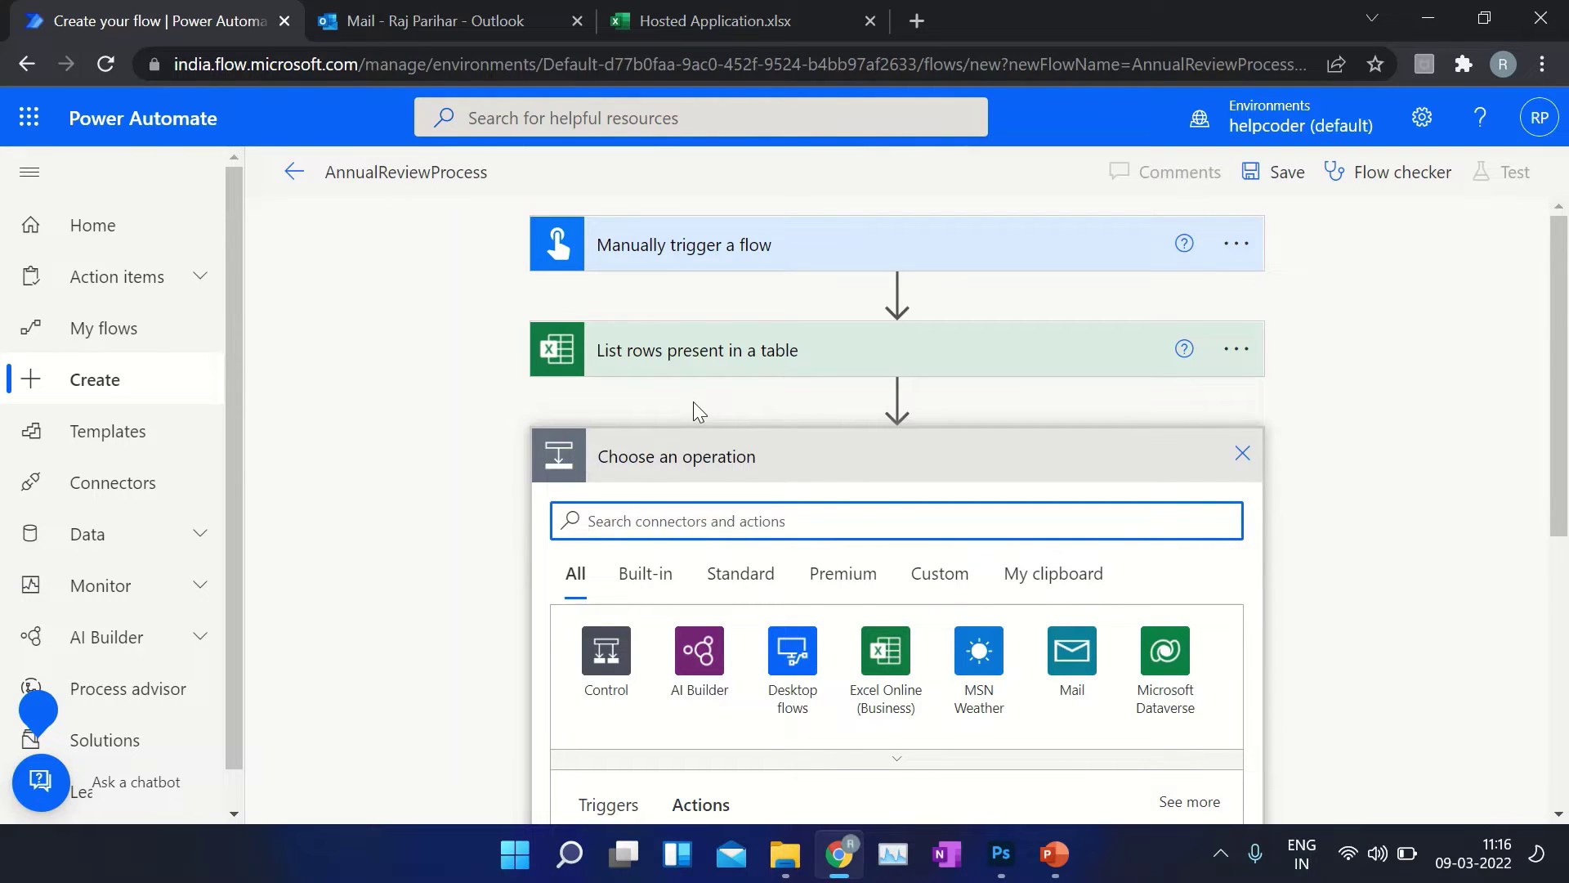
type("s")
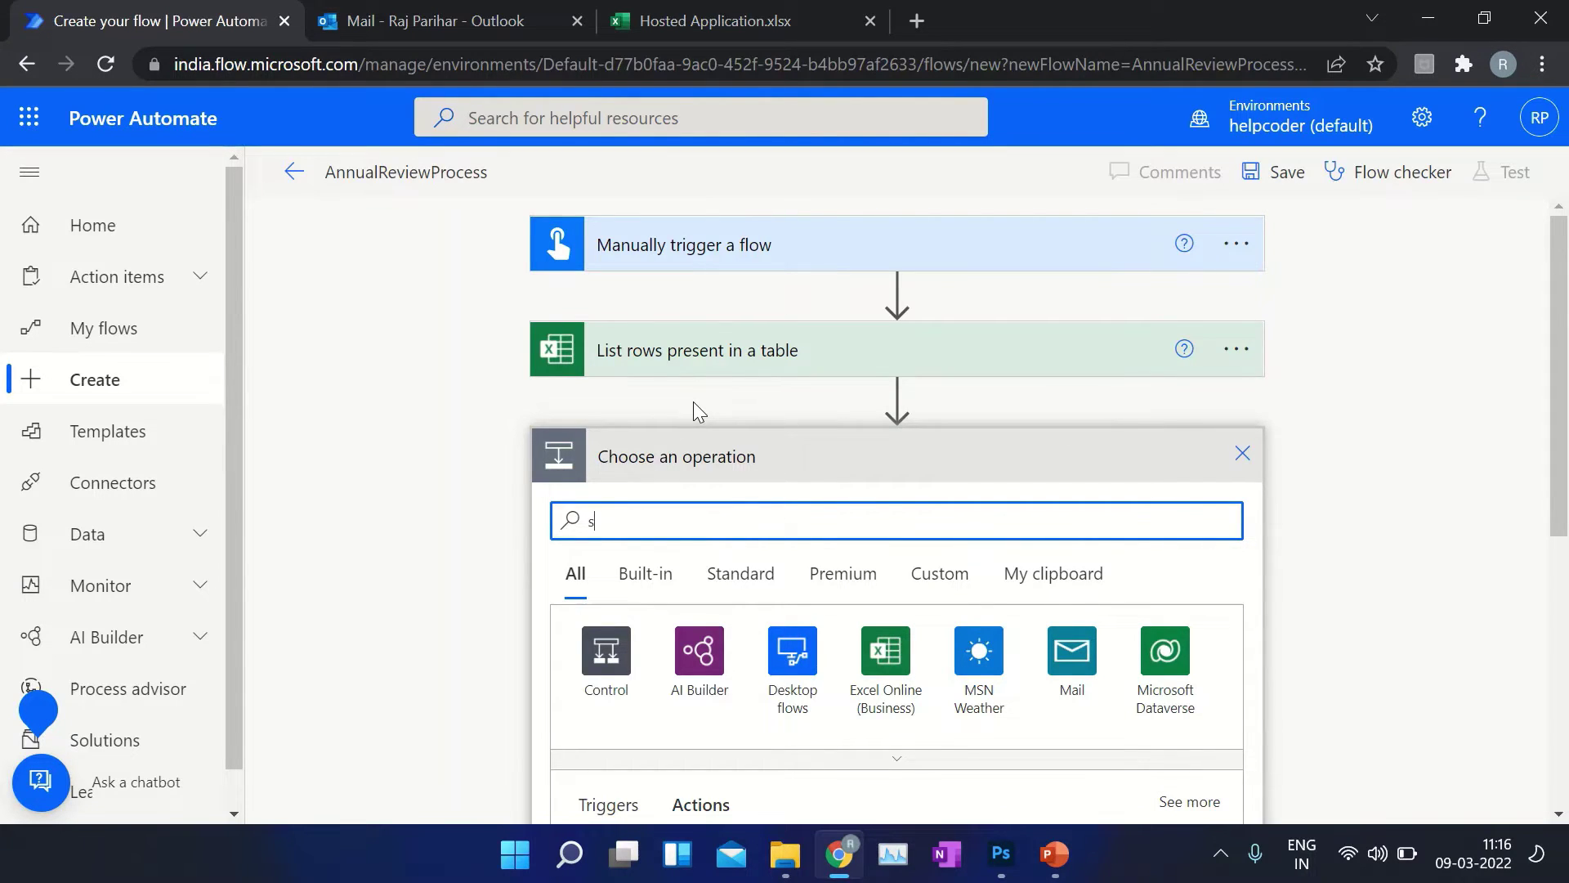
type("elect")
scroll(703, 413, "down", 3)
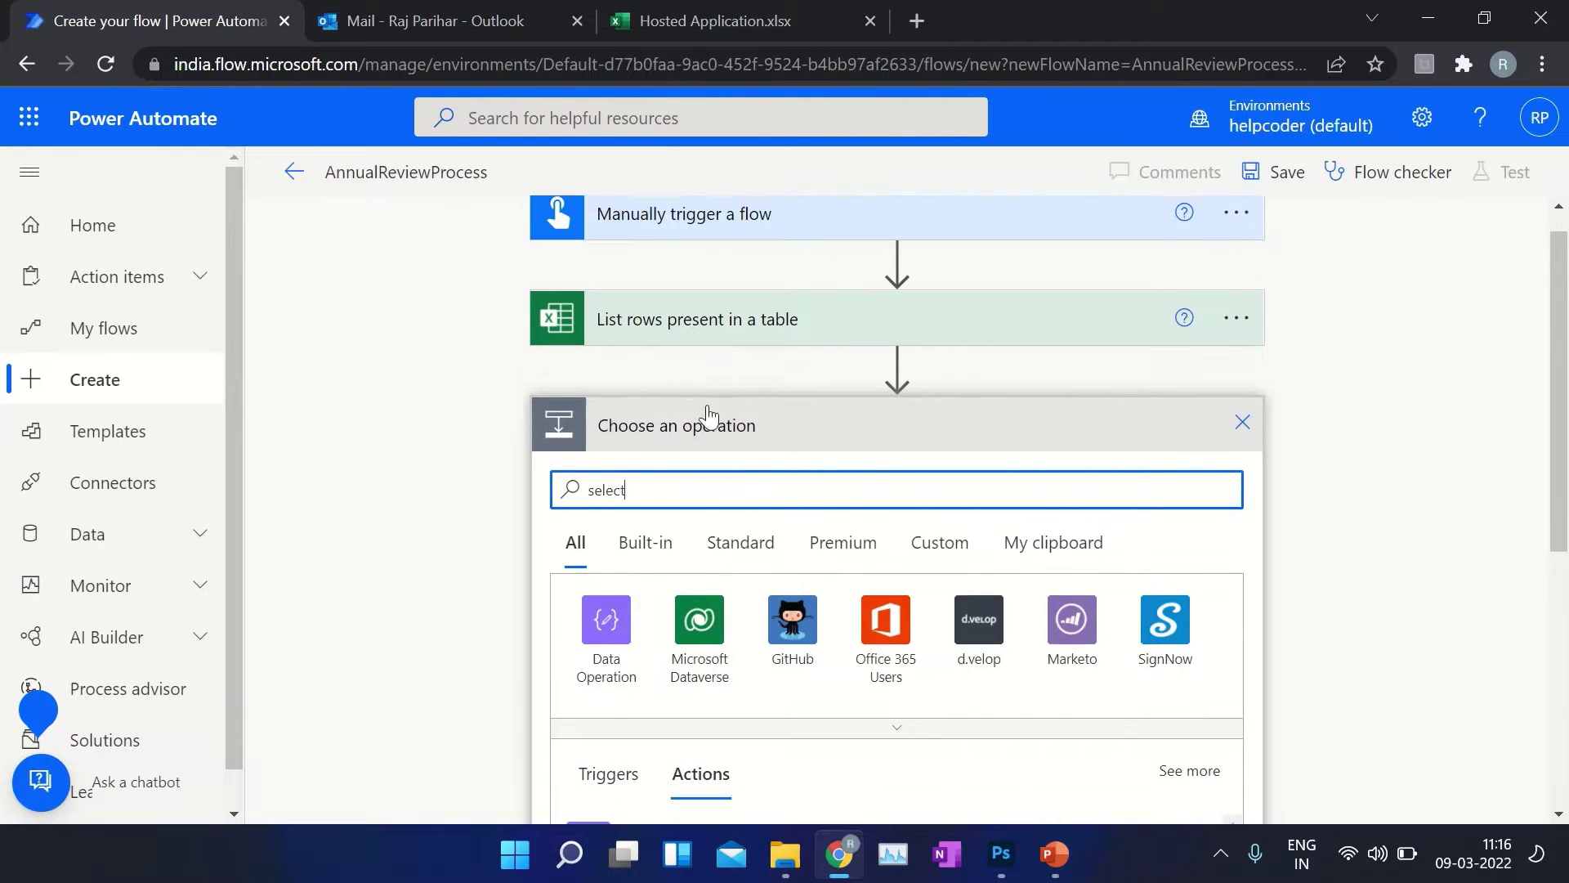
left_click(631, 634)
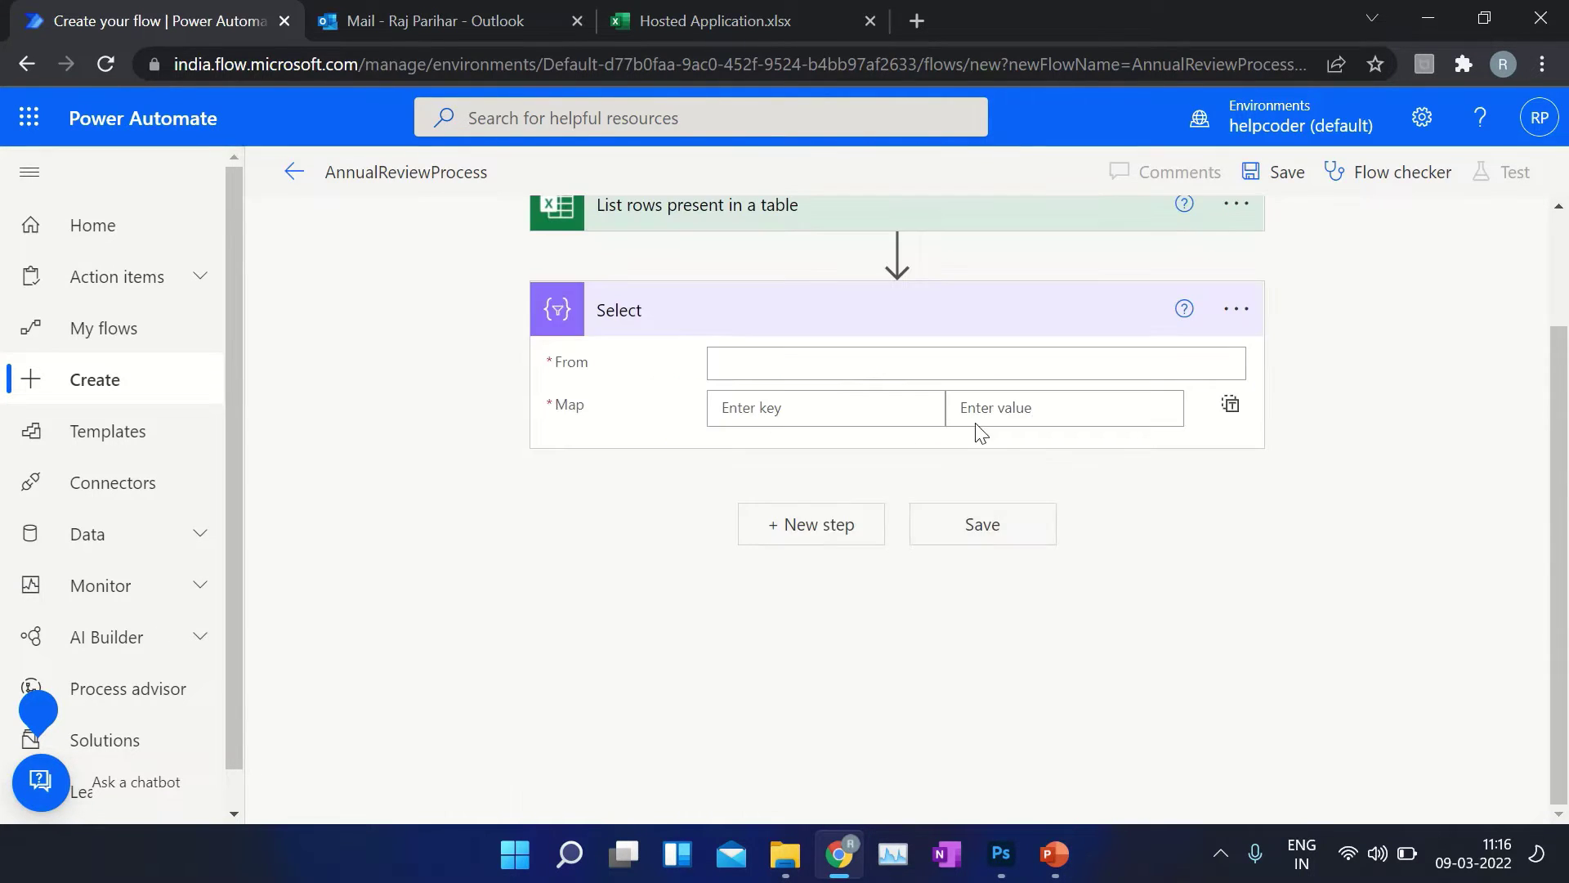
Set the Select action's From input to the dynamic value output of List rows present in a table
left_click(737, 370)
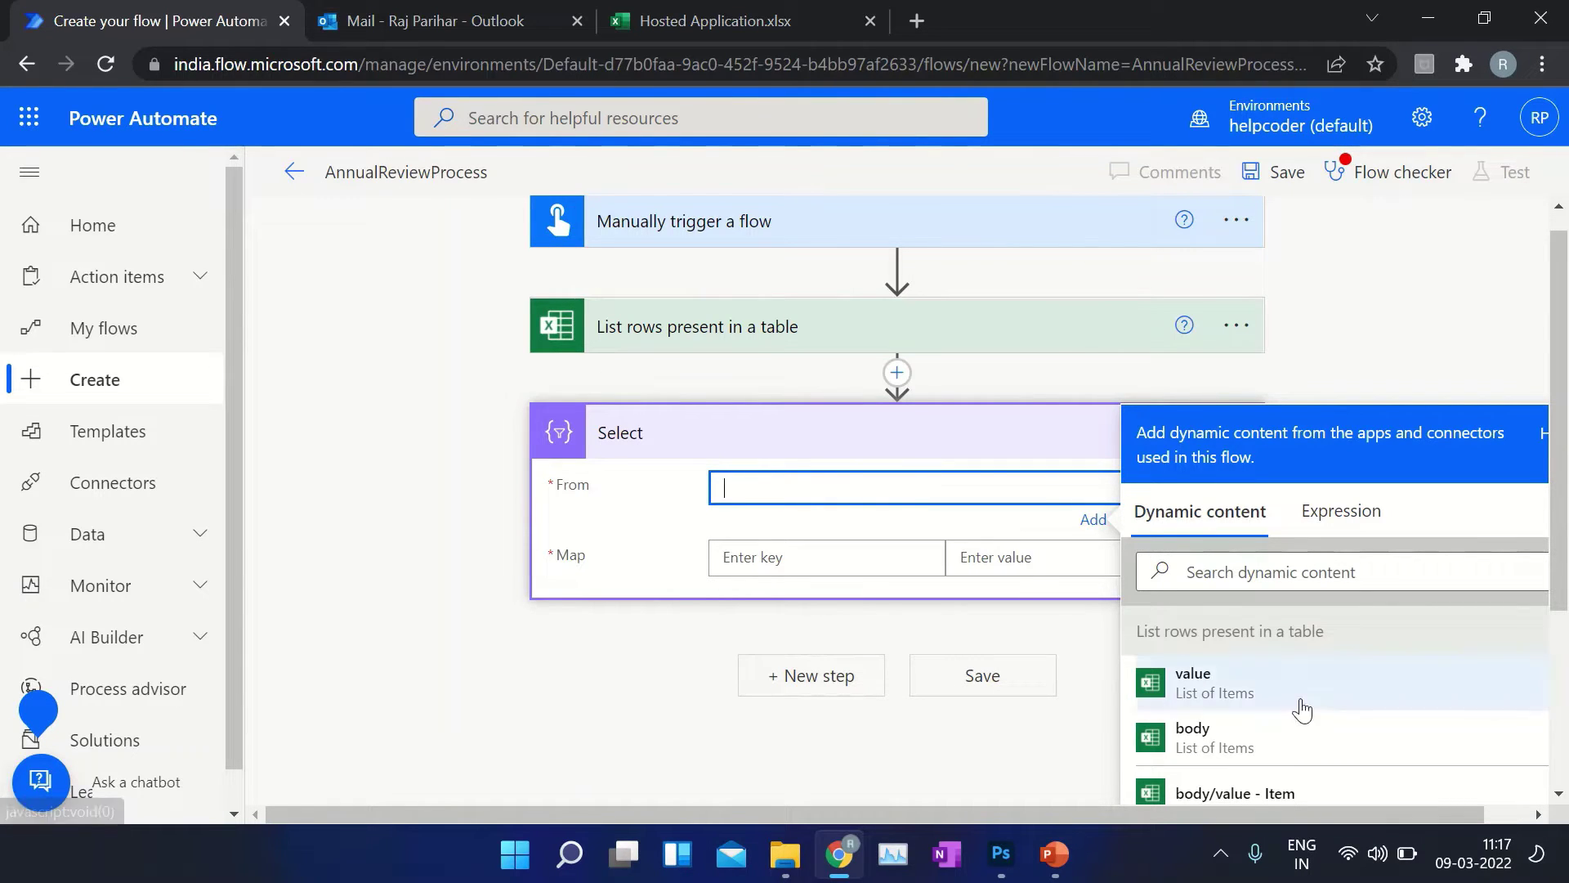
left_click(1205, 695)
left_click(662, 499)
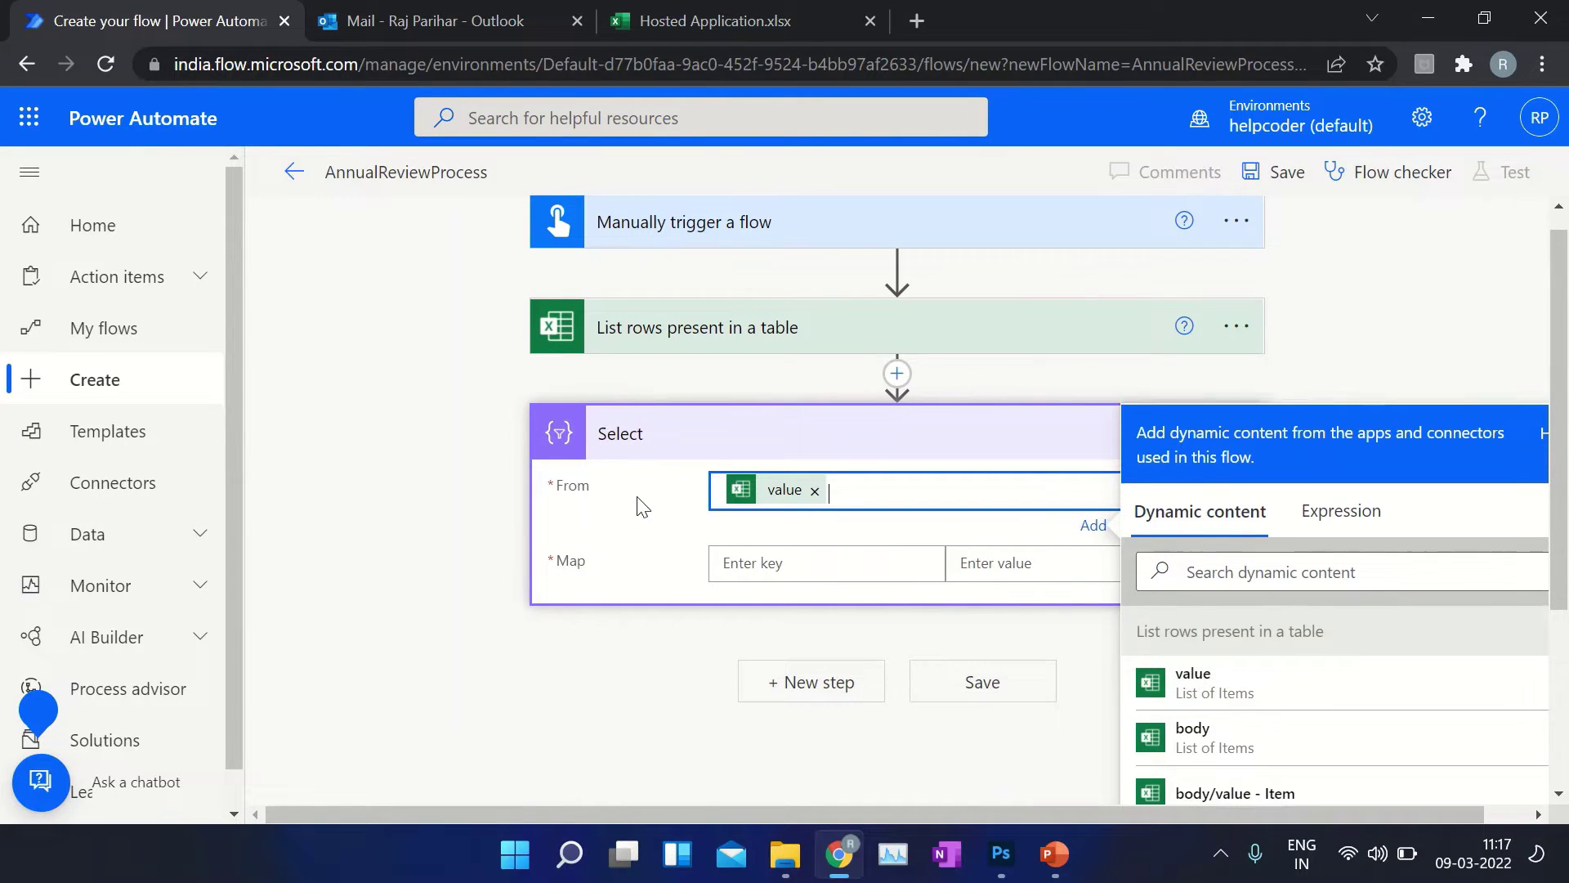
Switch the Select action's Map input to text mode, set it to the dynamic value App owner Email ID, and collapse the action
scroll(662, 498, "down", 1)
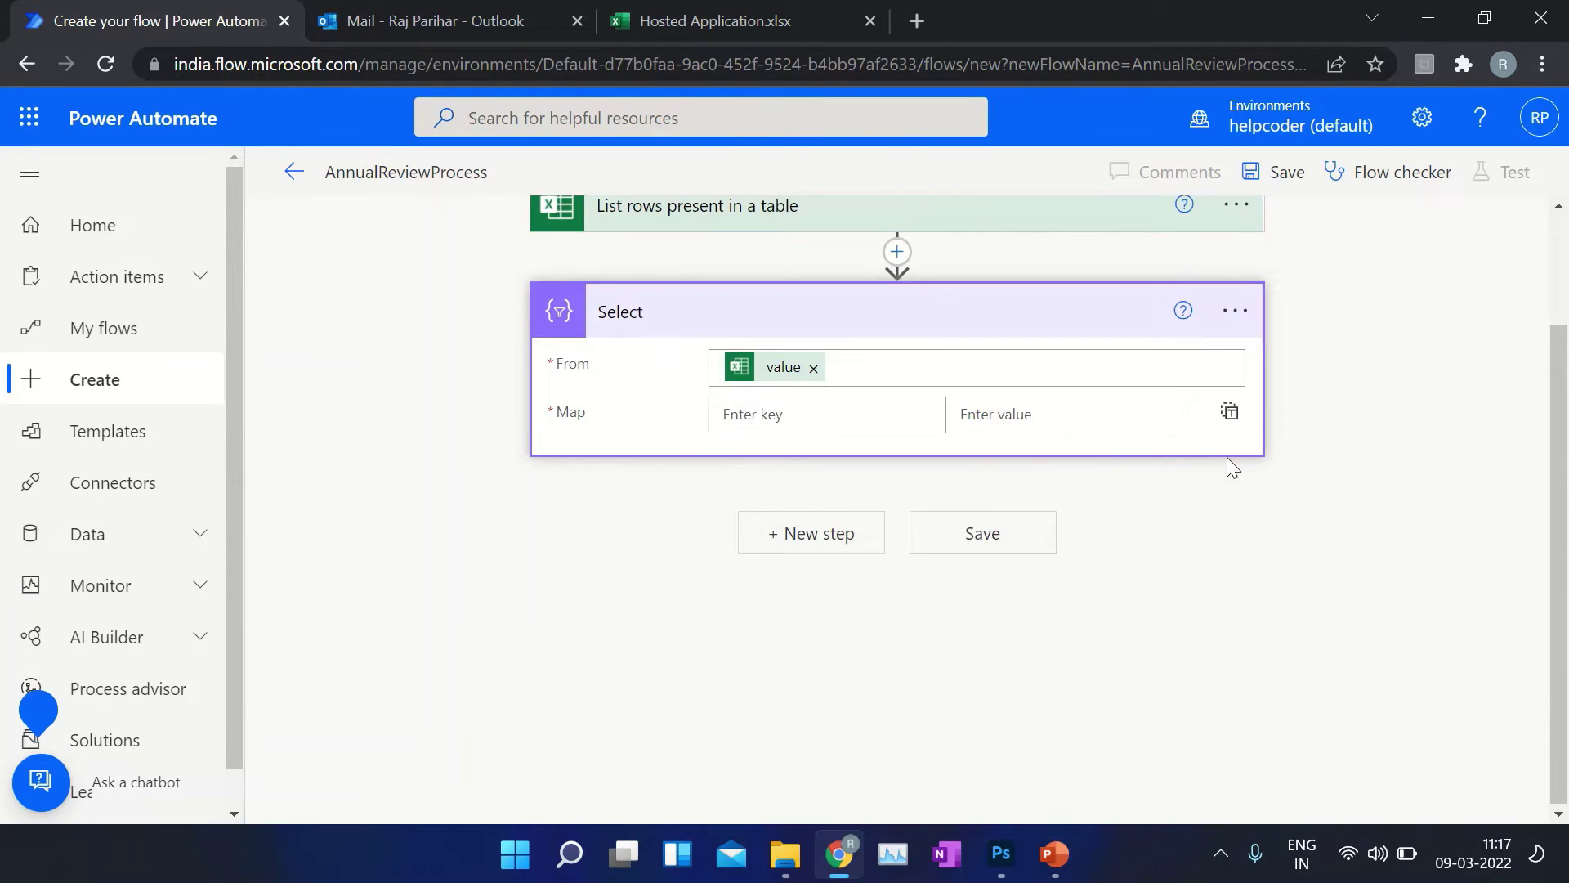
left_click(1229, 415)
left_click(770, 413)
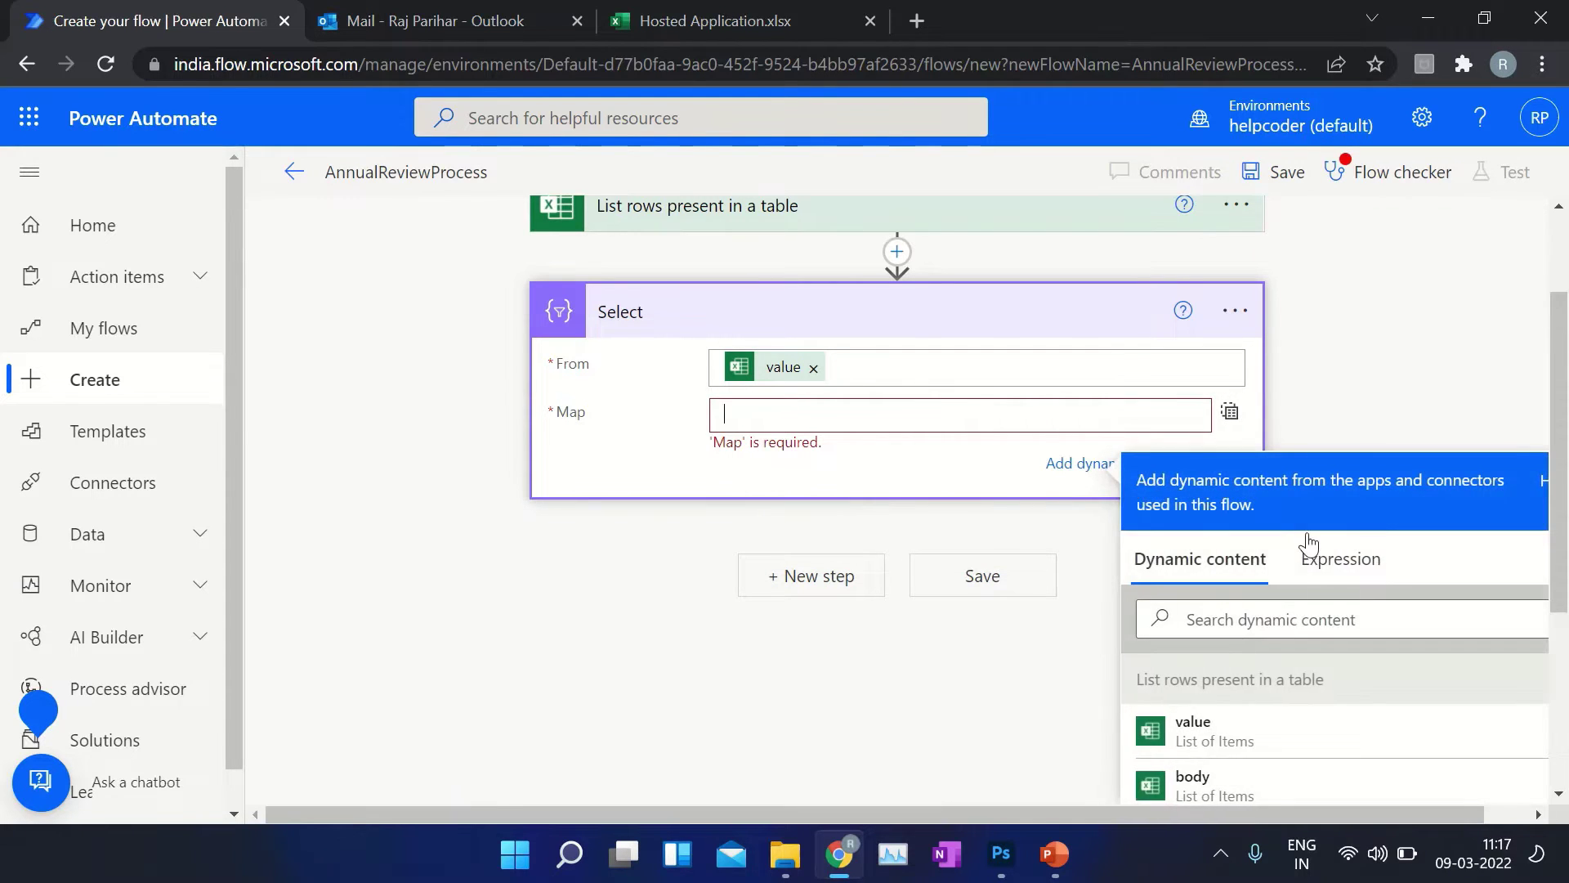
scroll(1401, 482, "down", 1)
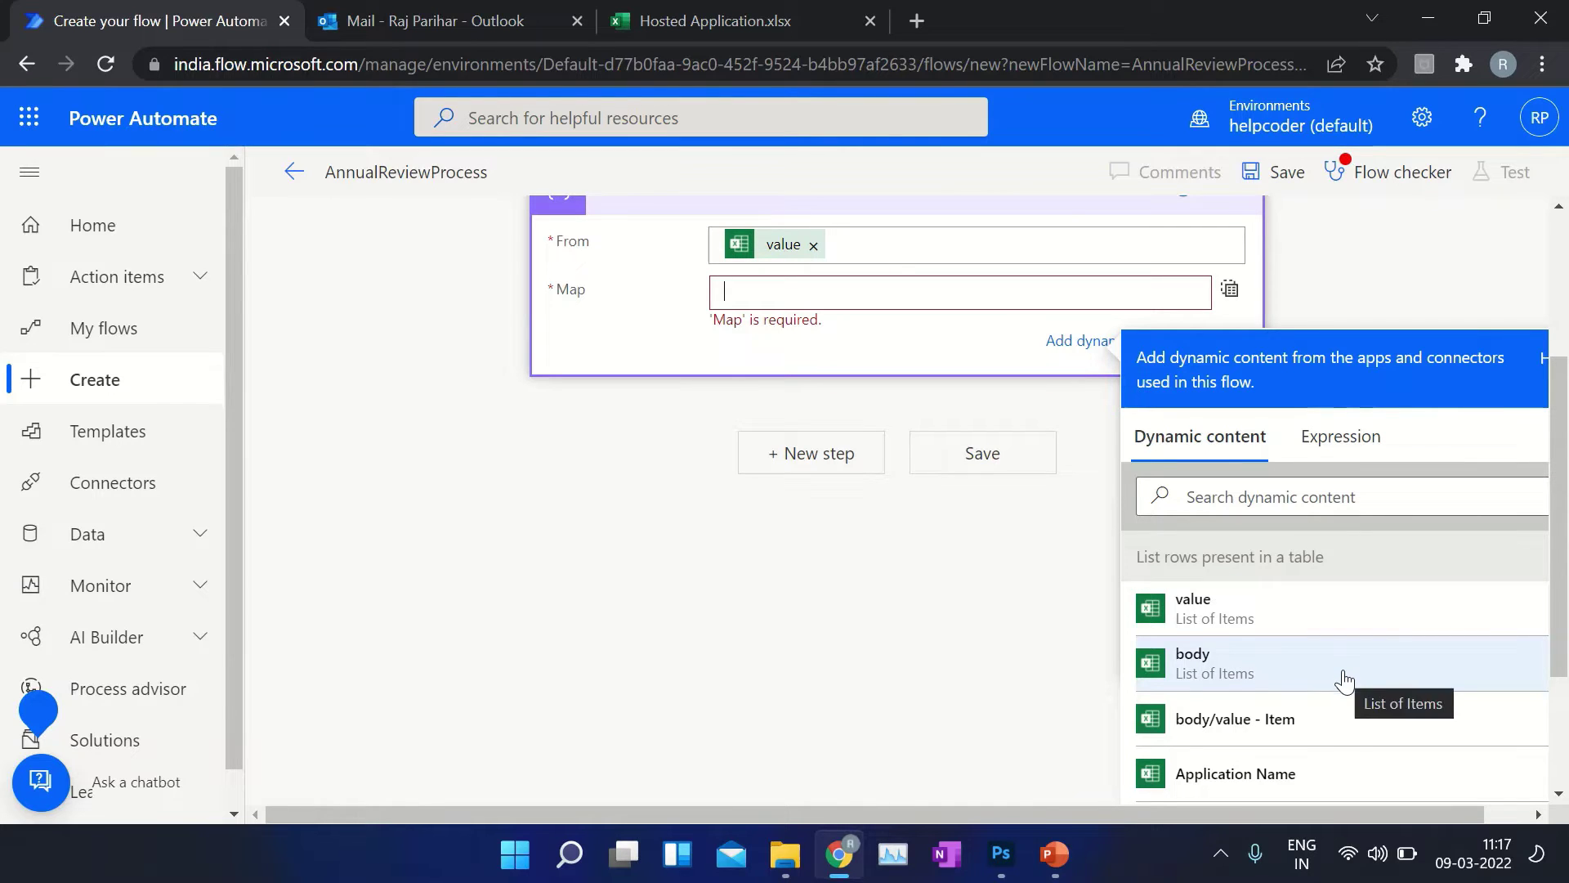
scroll(1341, 676, "down", 3)
left_click(1249, 500)
type("email")
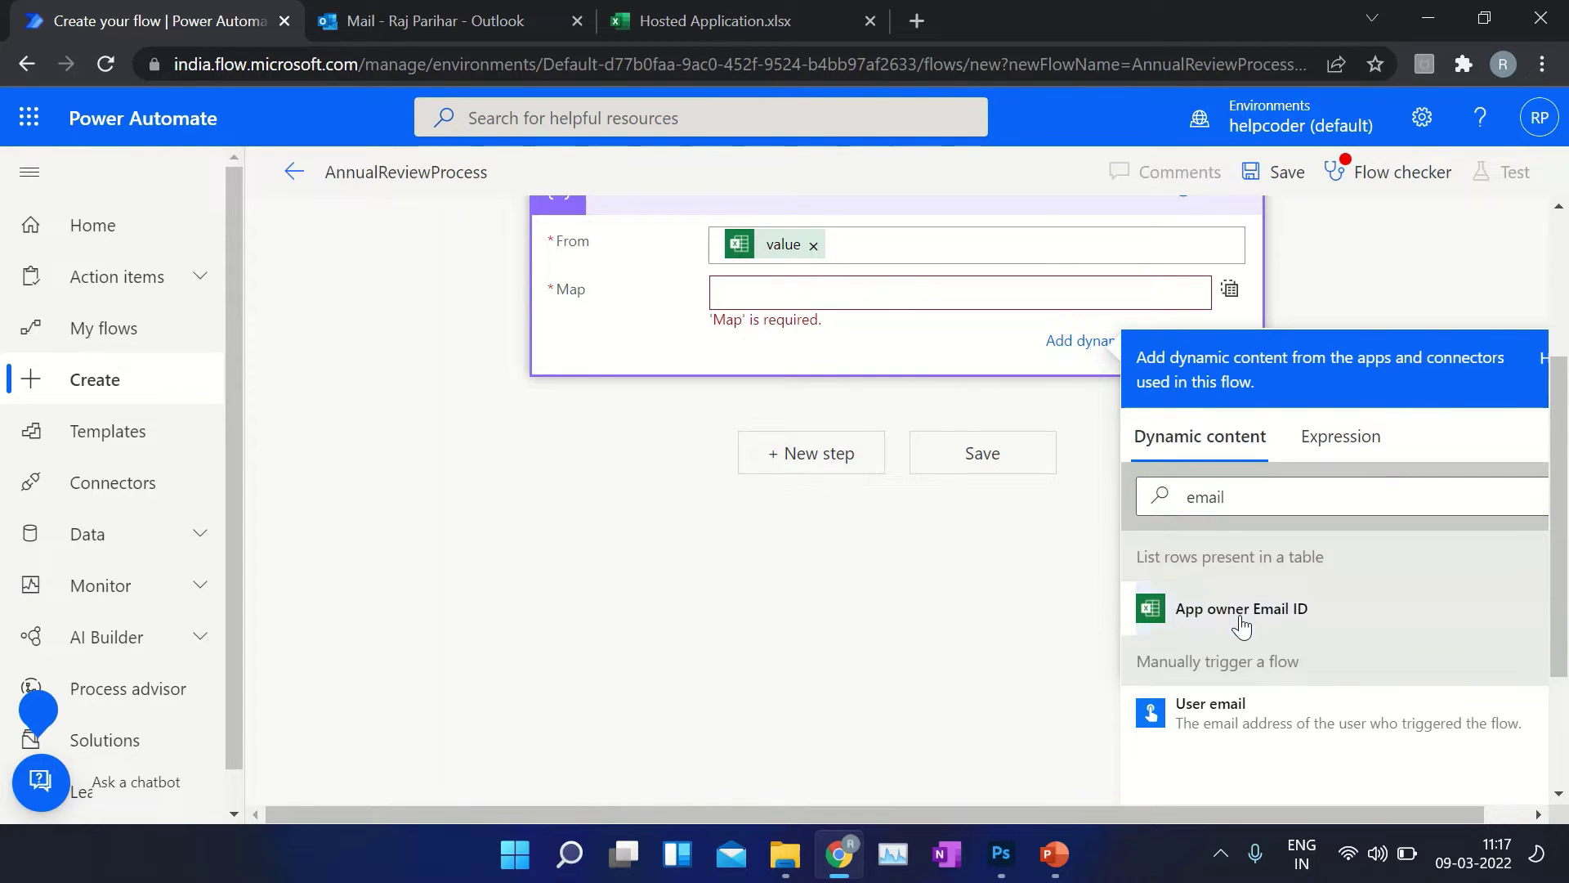
left_click(1242, 621)
left_click(701, 498)
scroll(701, 499, "up", 1)
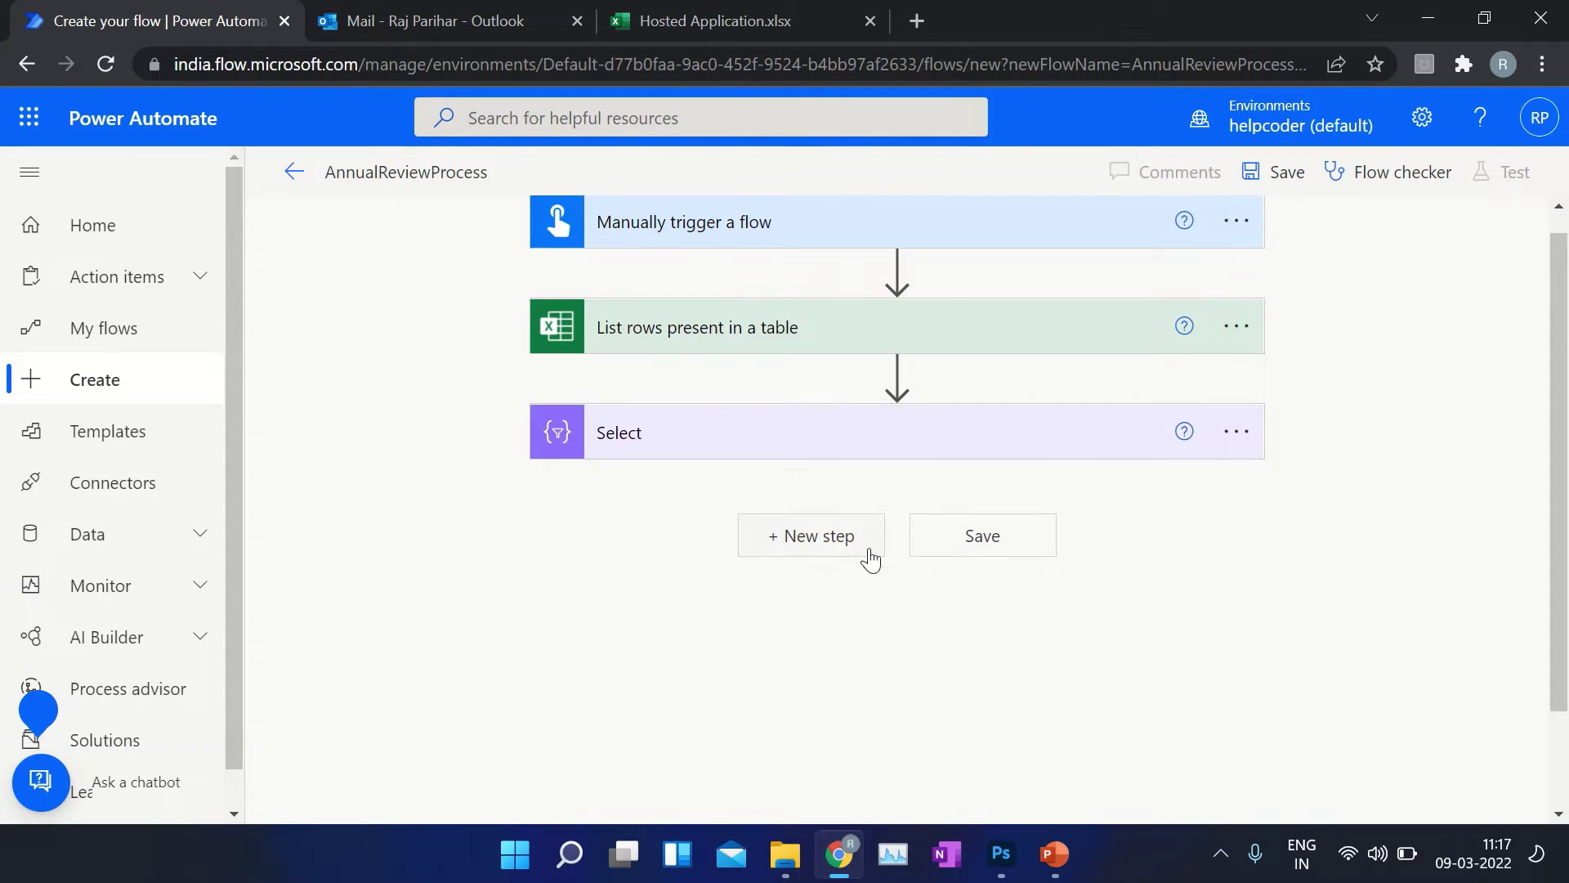
Add a Data Operation Join action after Select
left_click(822, 540)
scroll(719, 482, "down", 4)
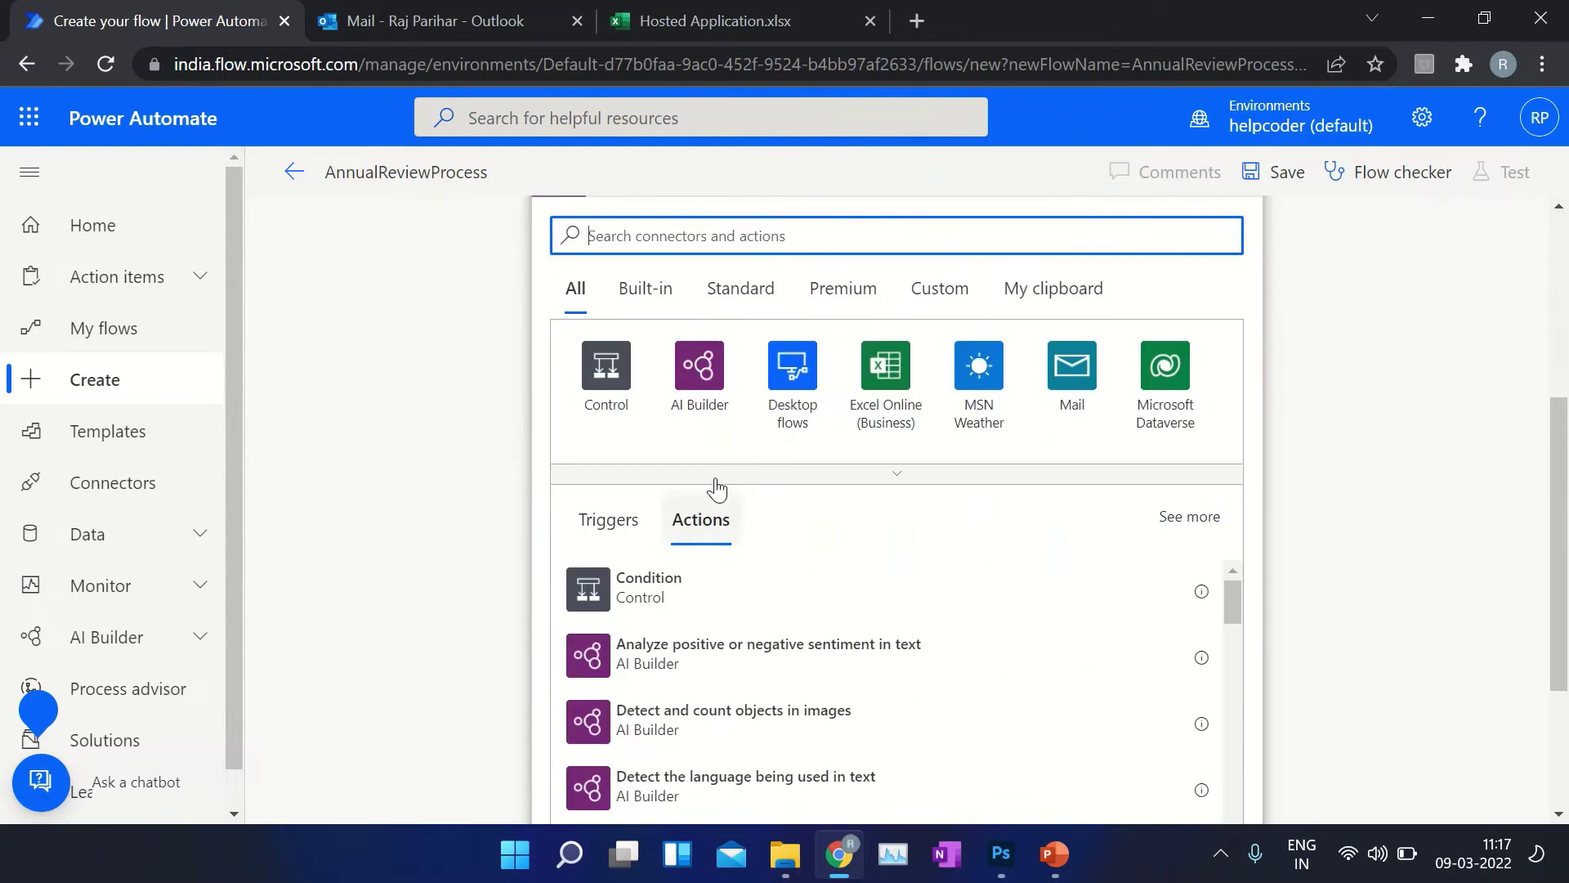
scroll(703, 458, "up", 4)
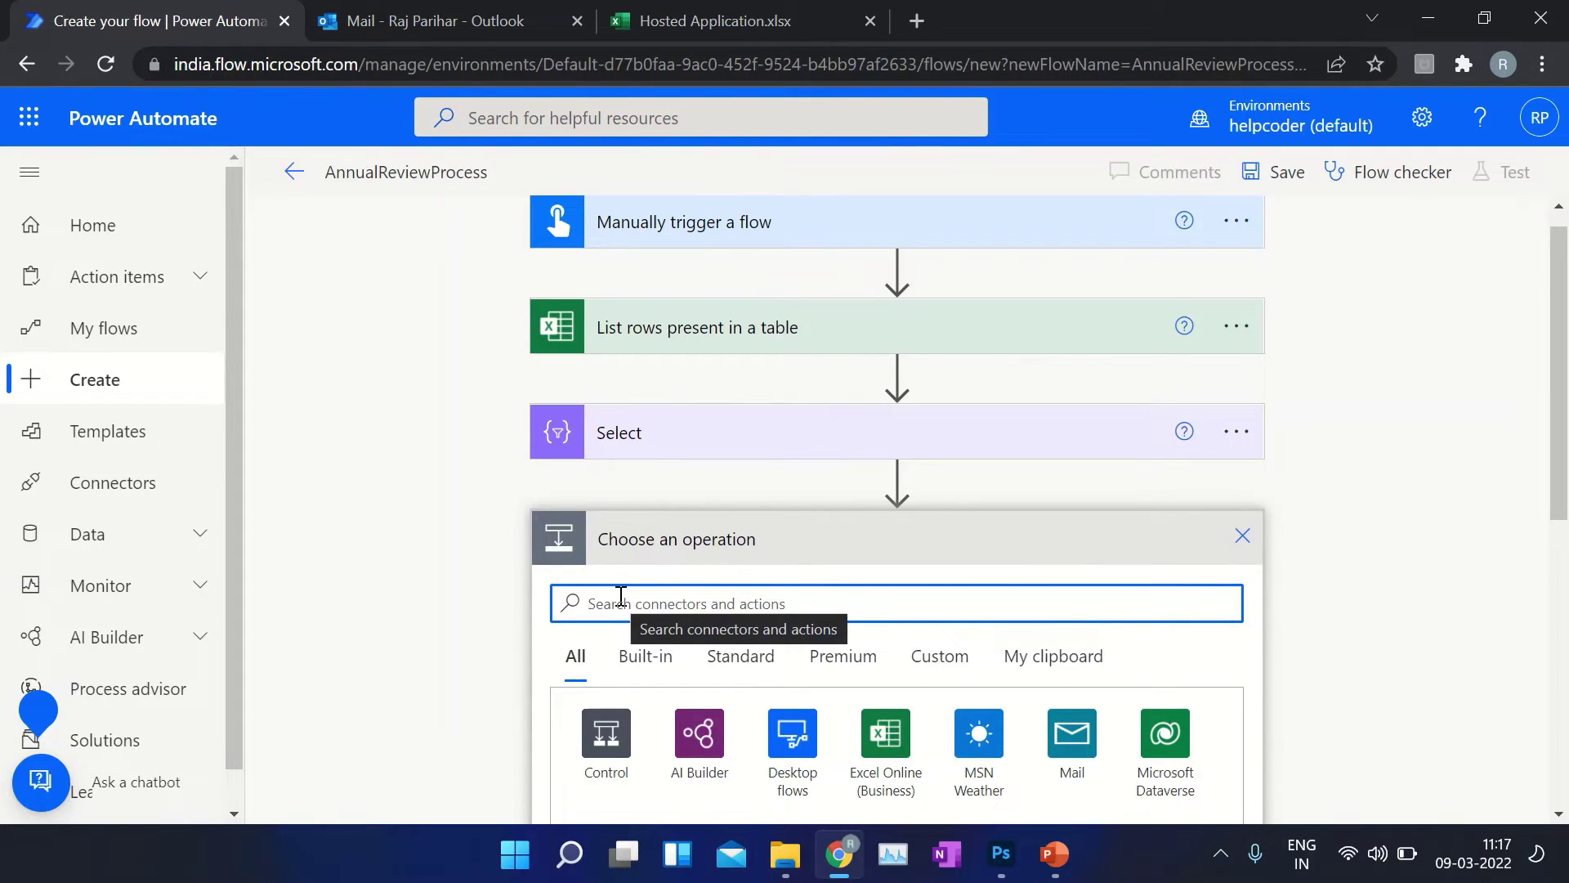
type("join")
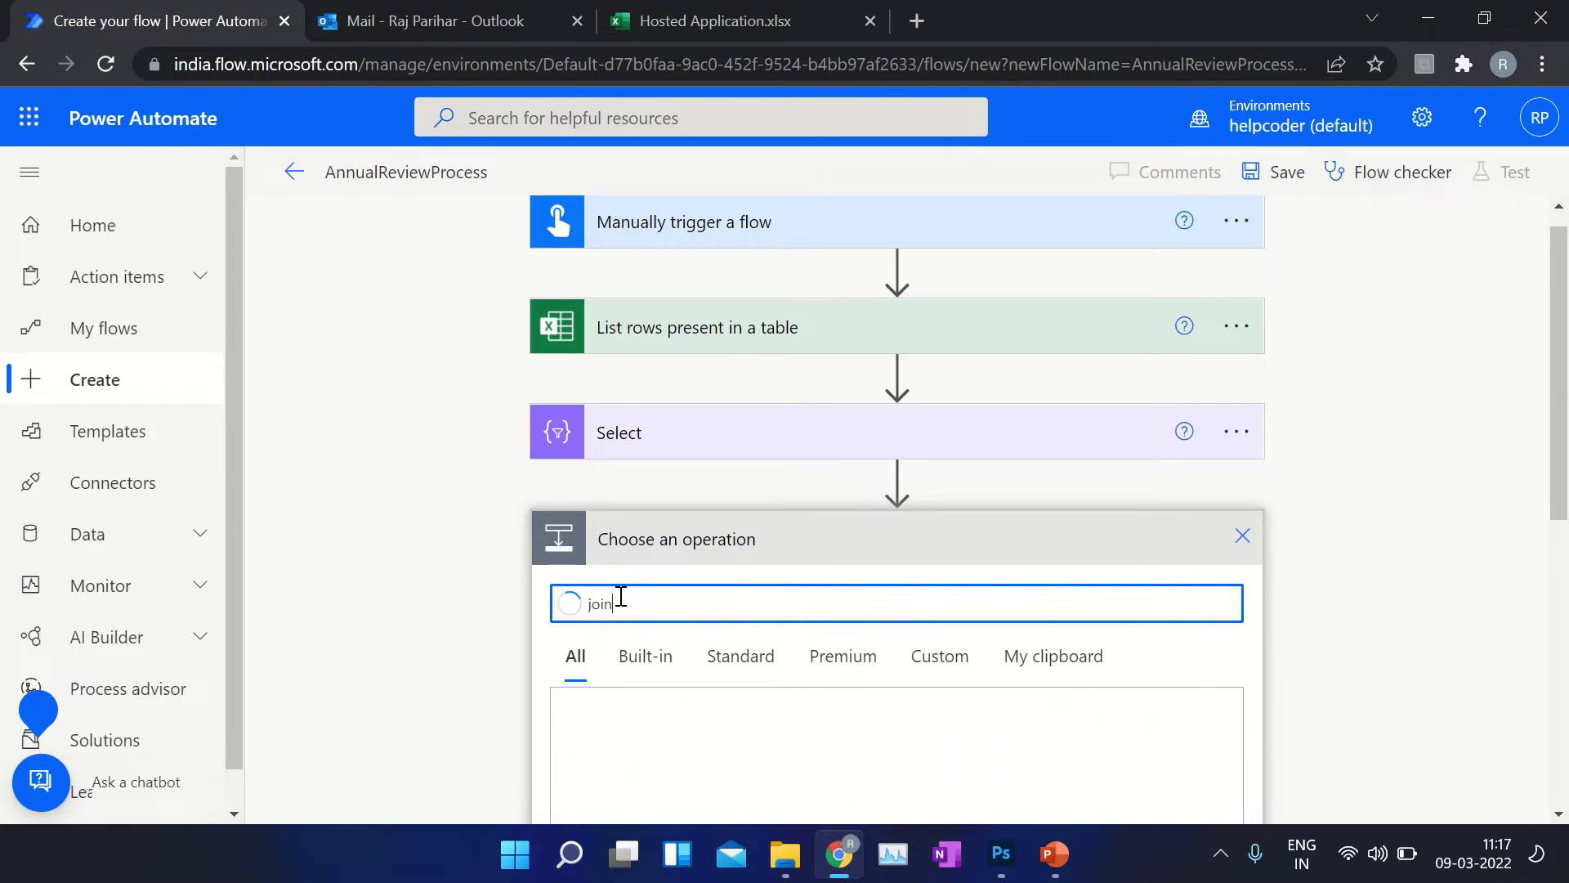
scroll(490, 554, "down", 4)
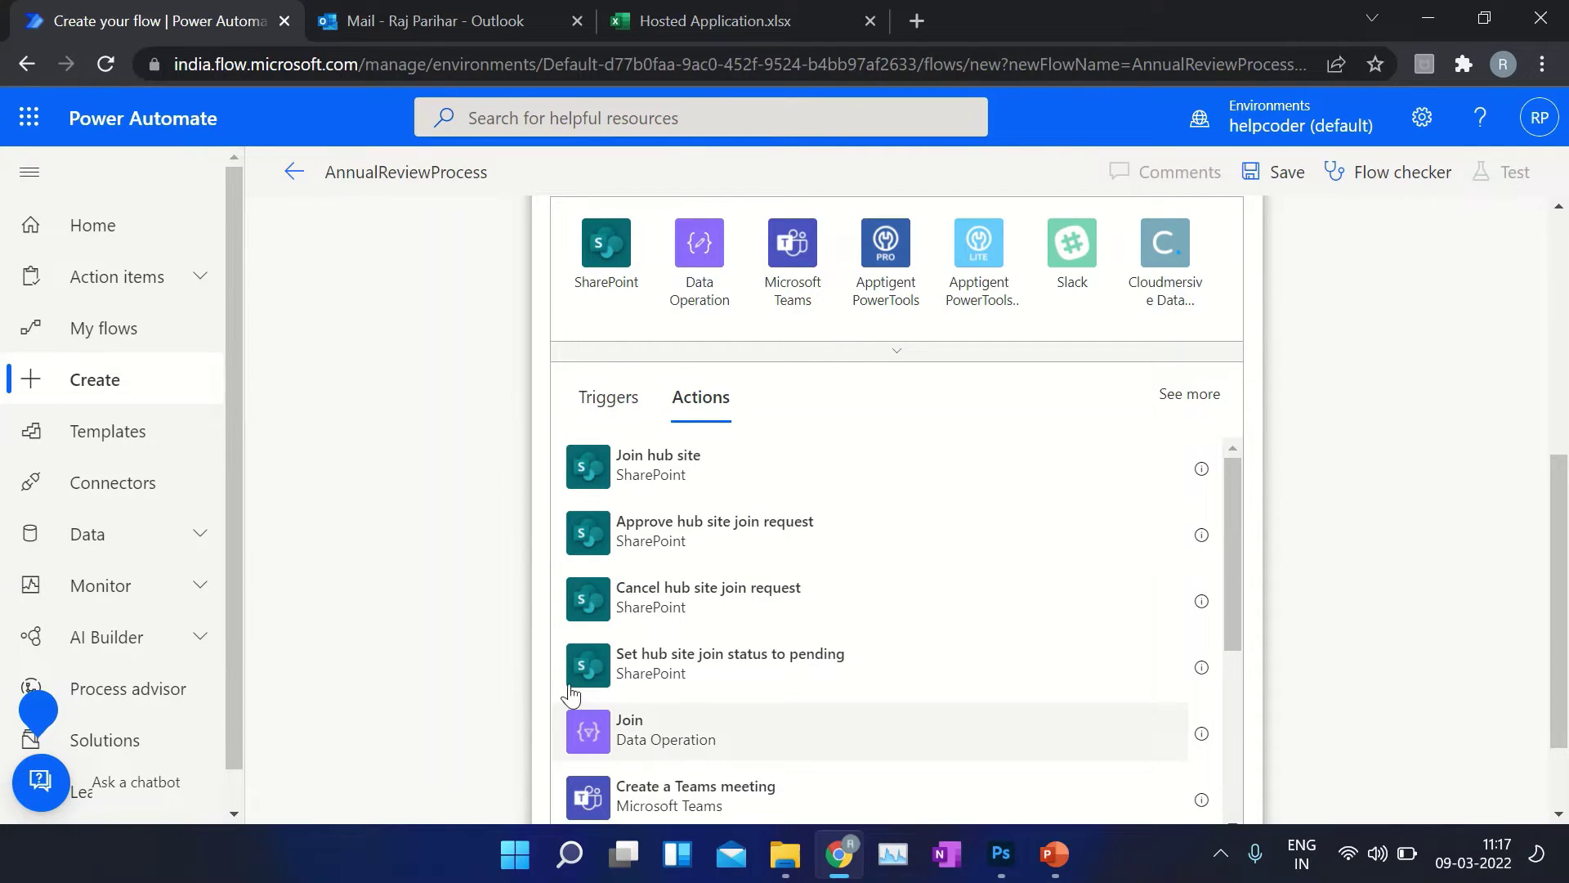
left_click(589, 728)
Set the Join action's From input to the Output of Select and Join with to a semicolon (;), and collapse it
left_click(746, 469)
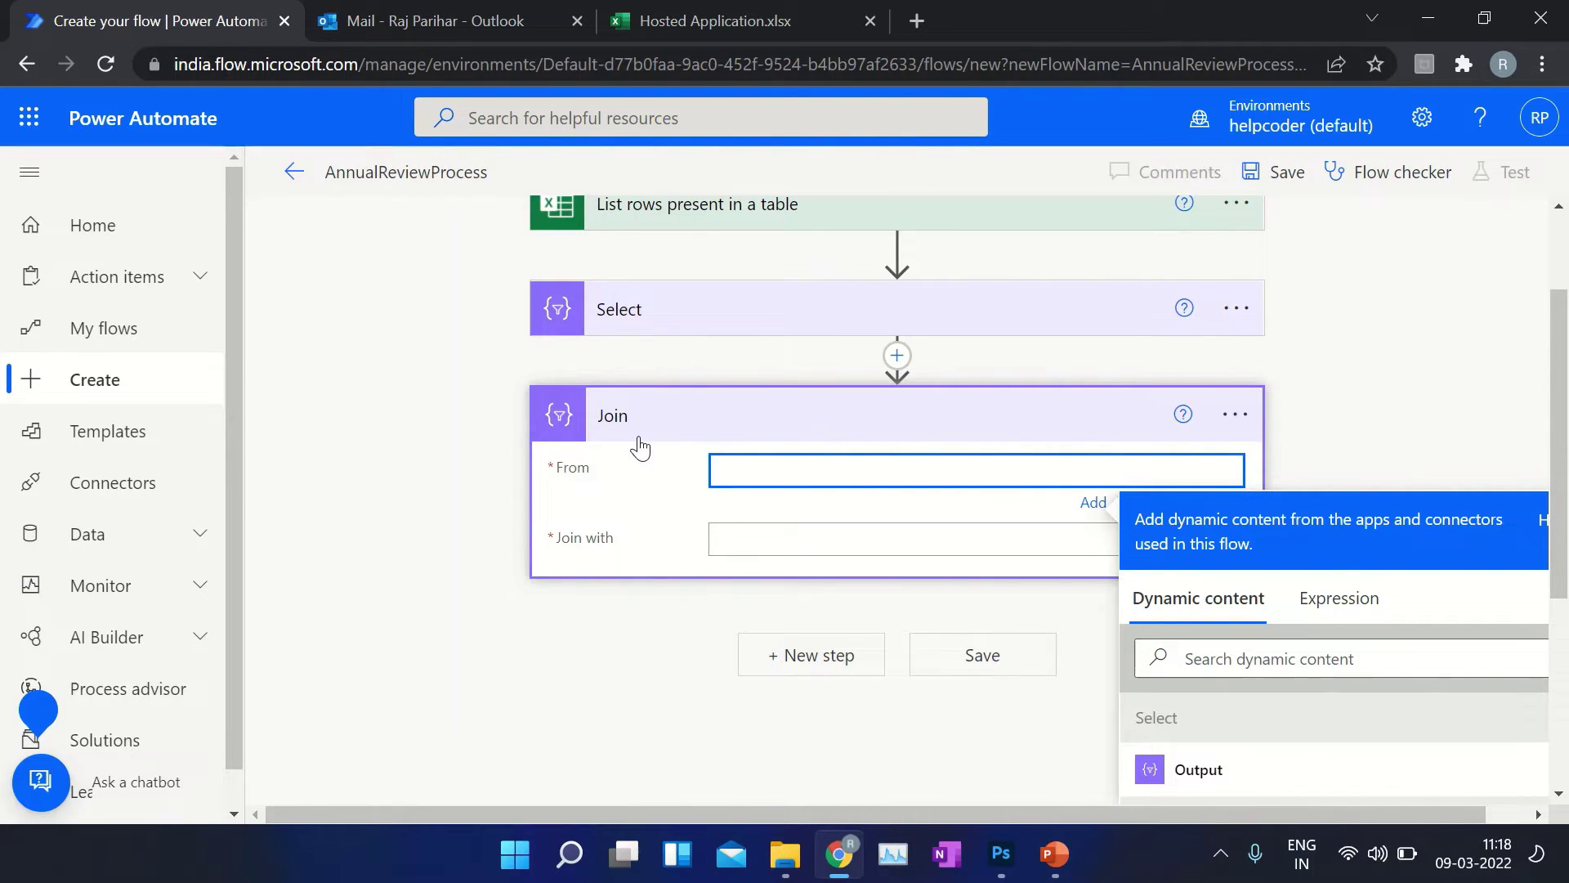
scroll(1233, 725, "down", 2)
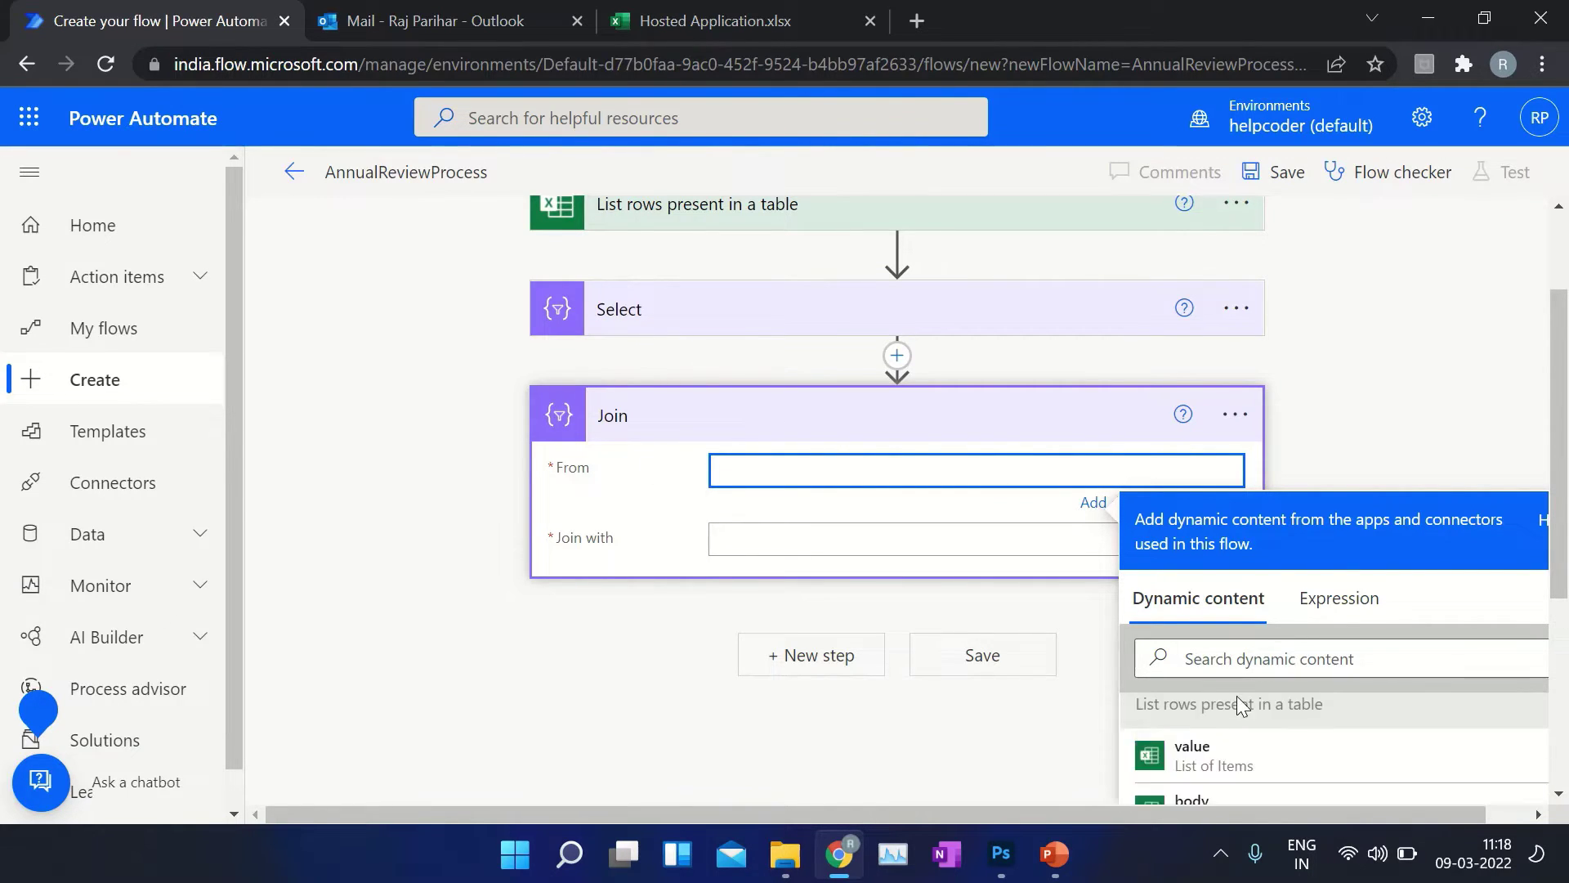
scroll(1252, 738, "up", 2)
left_click(1219, 774)
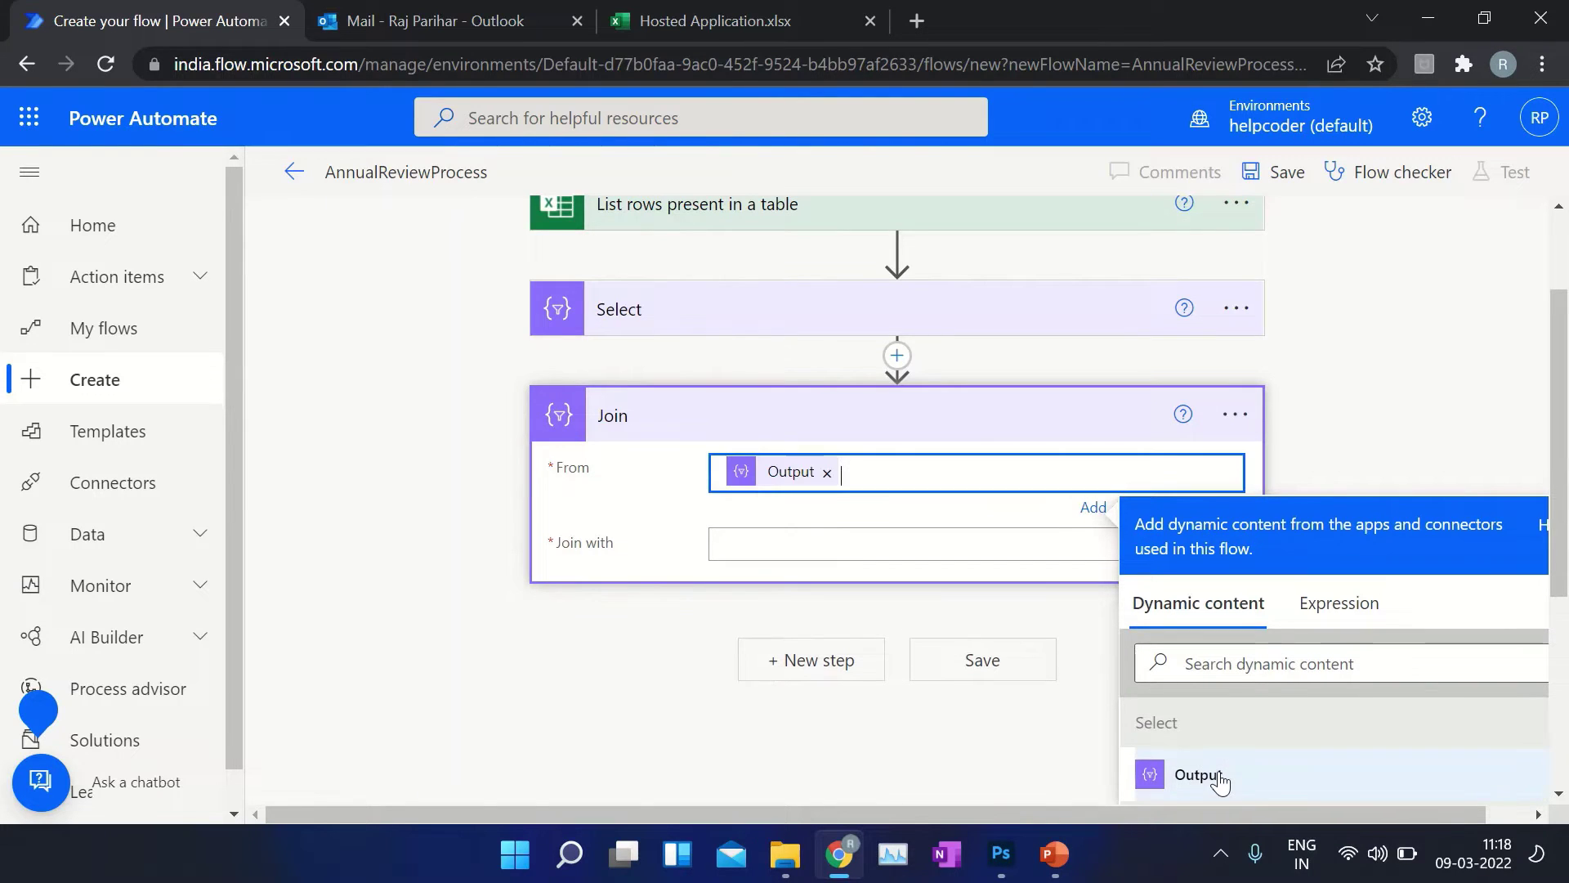
left_click(746, 546)
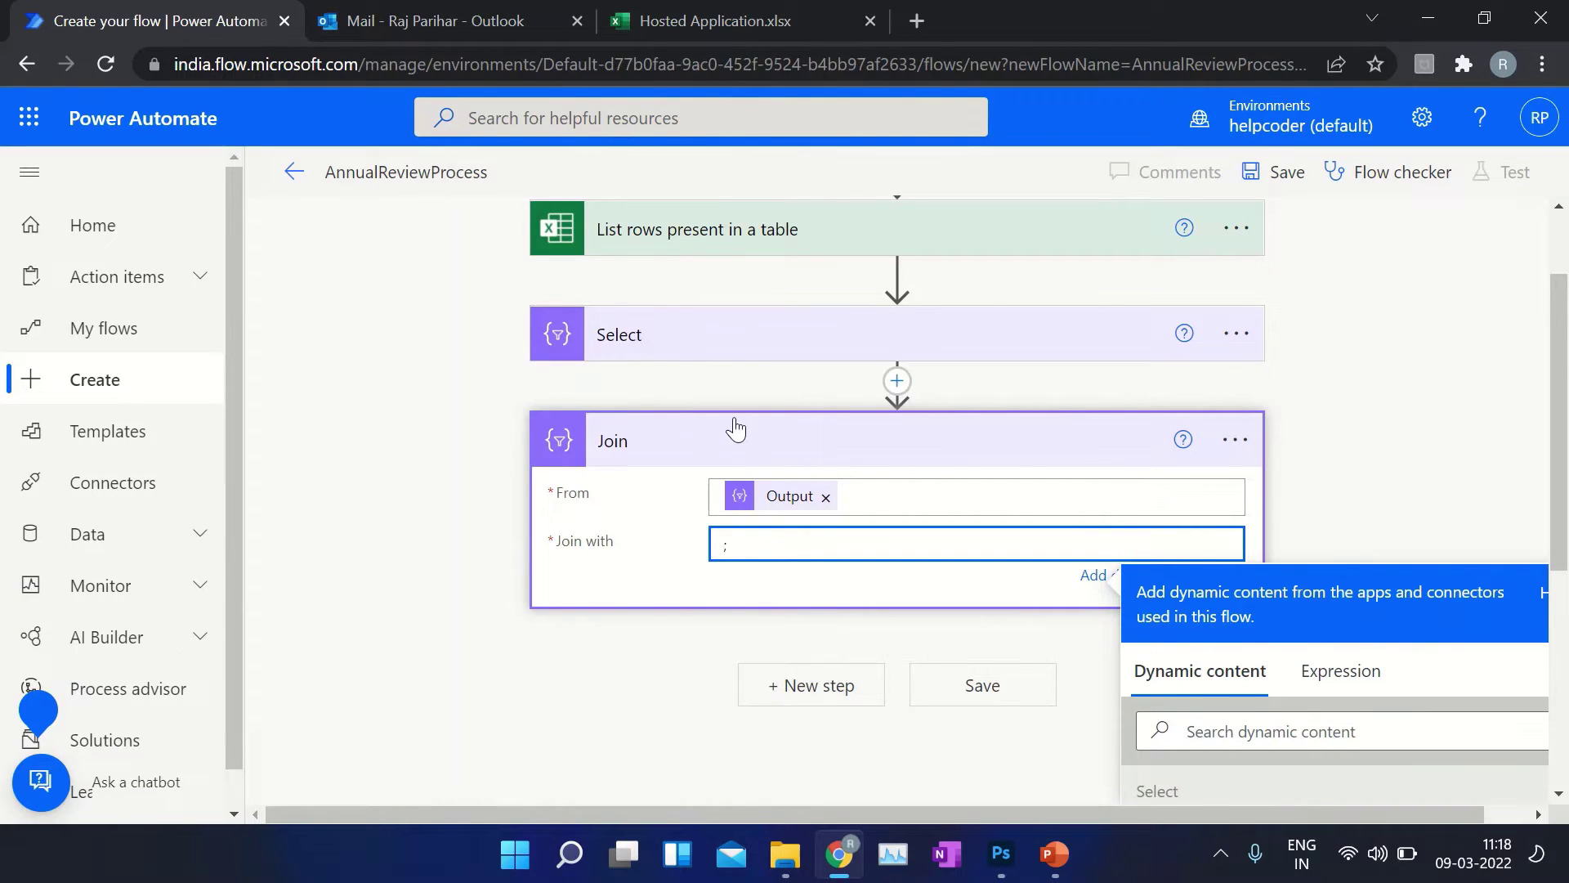
left_click(611, 442)
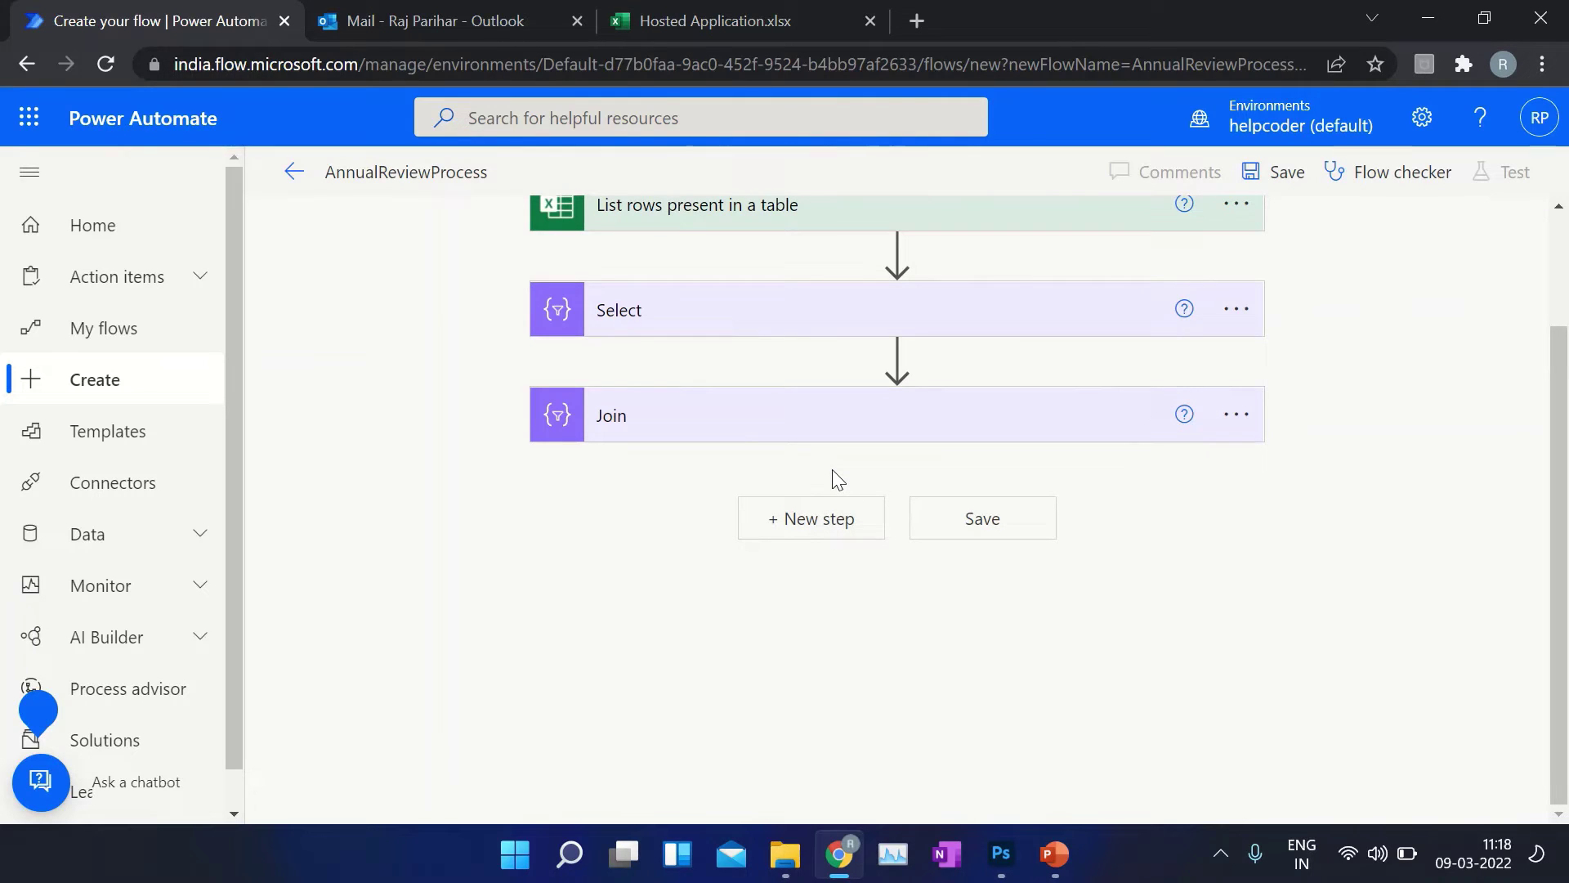
Insert a Data Operation Compose action between Select and Join
mouse_move(895, 372)
left_click(896, 359)
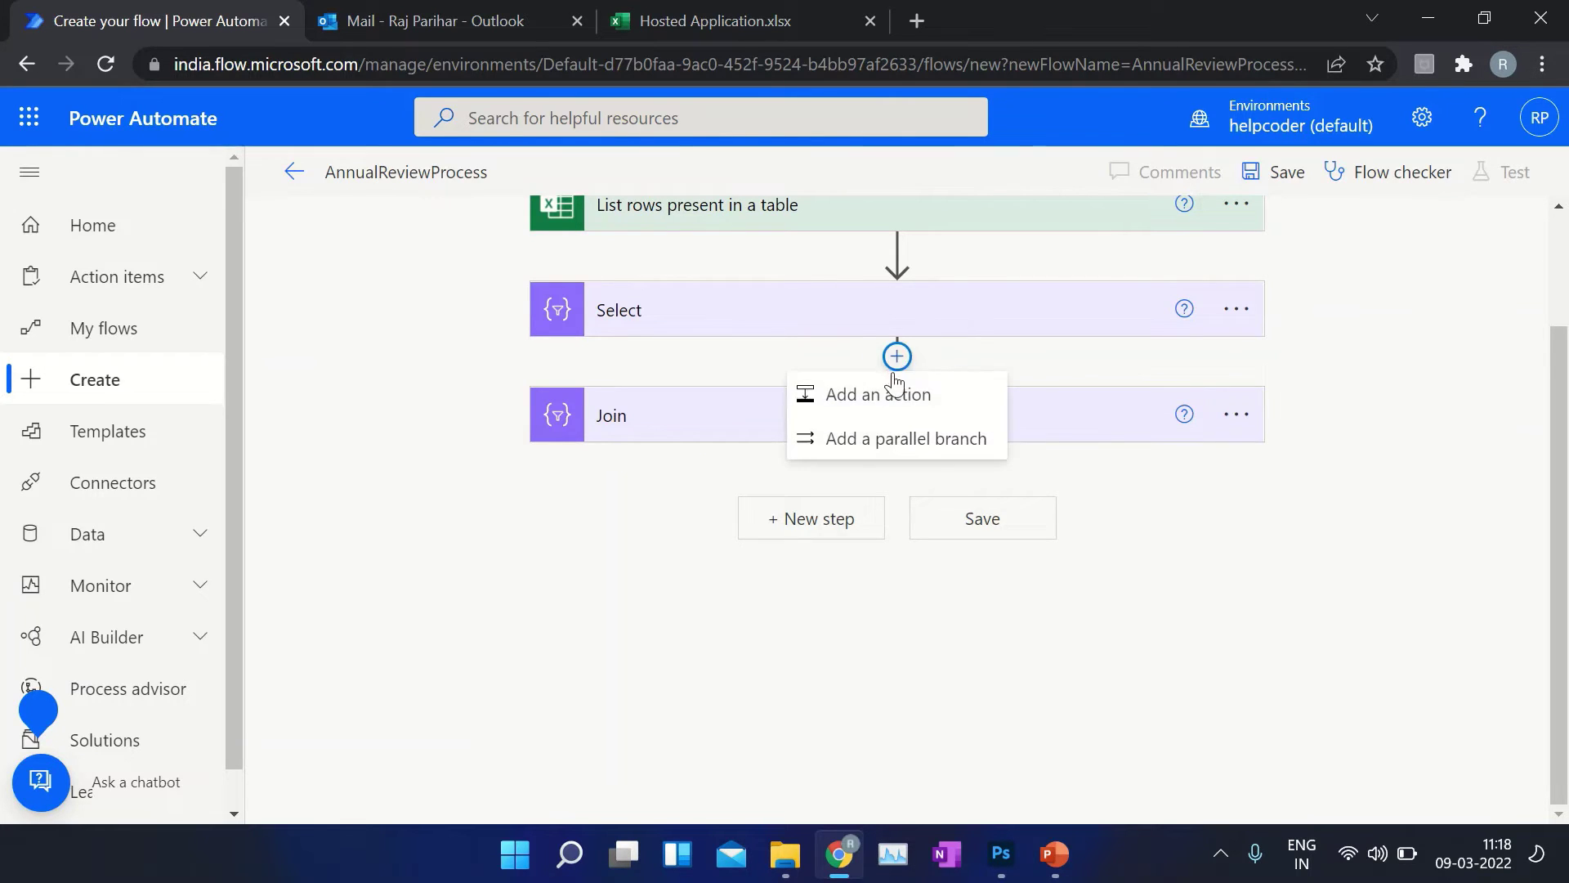
left_click(887, 397)
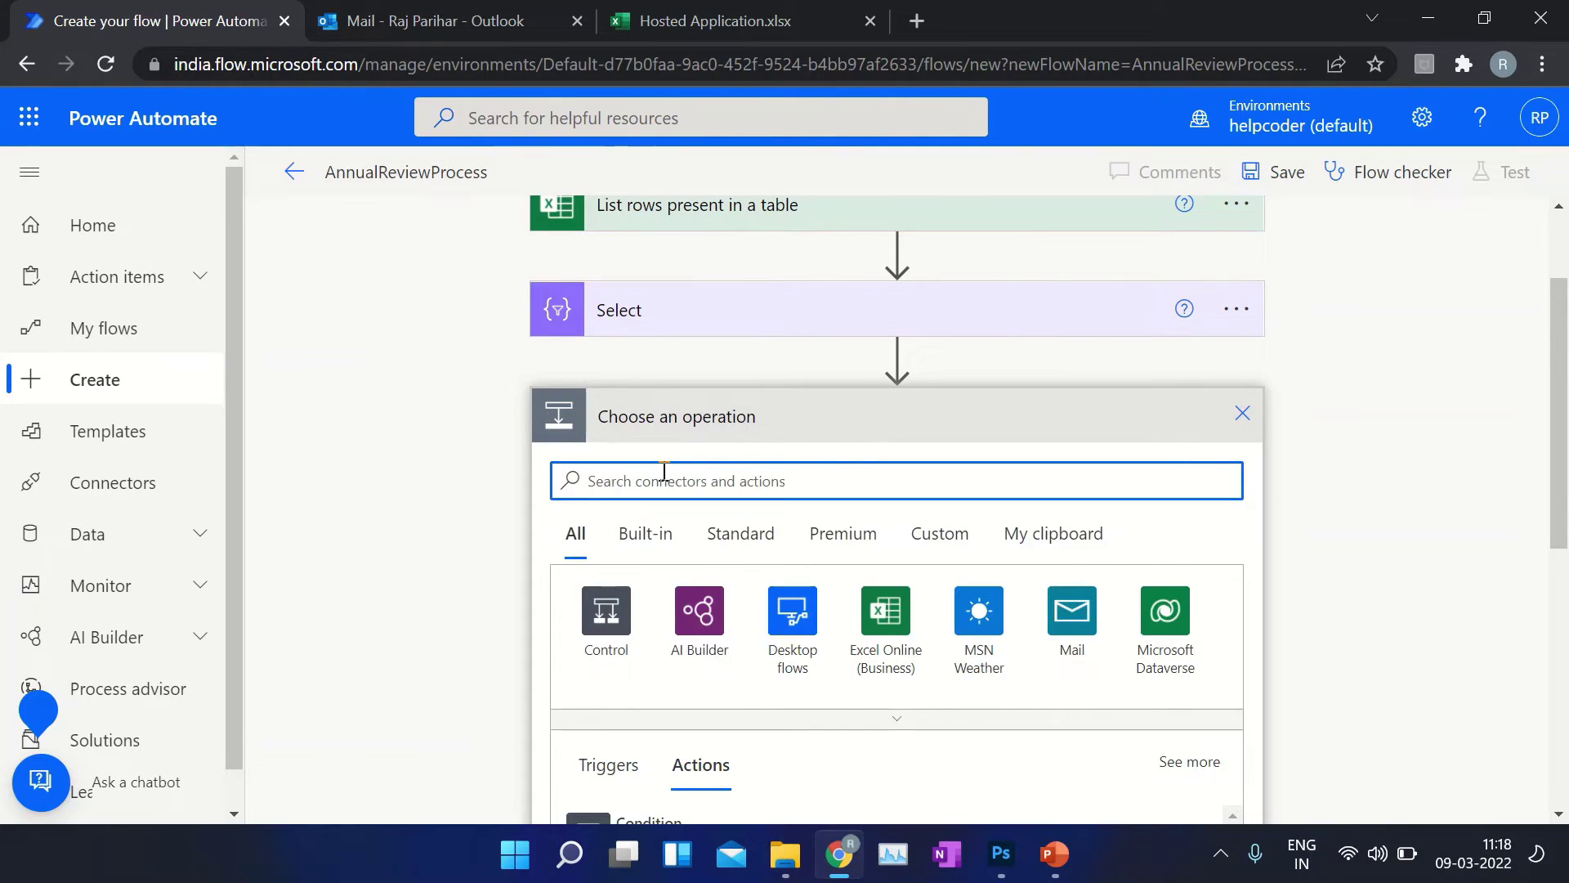
type("compose")
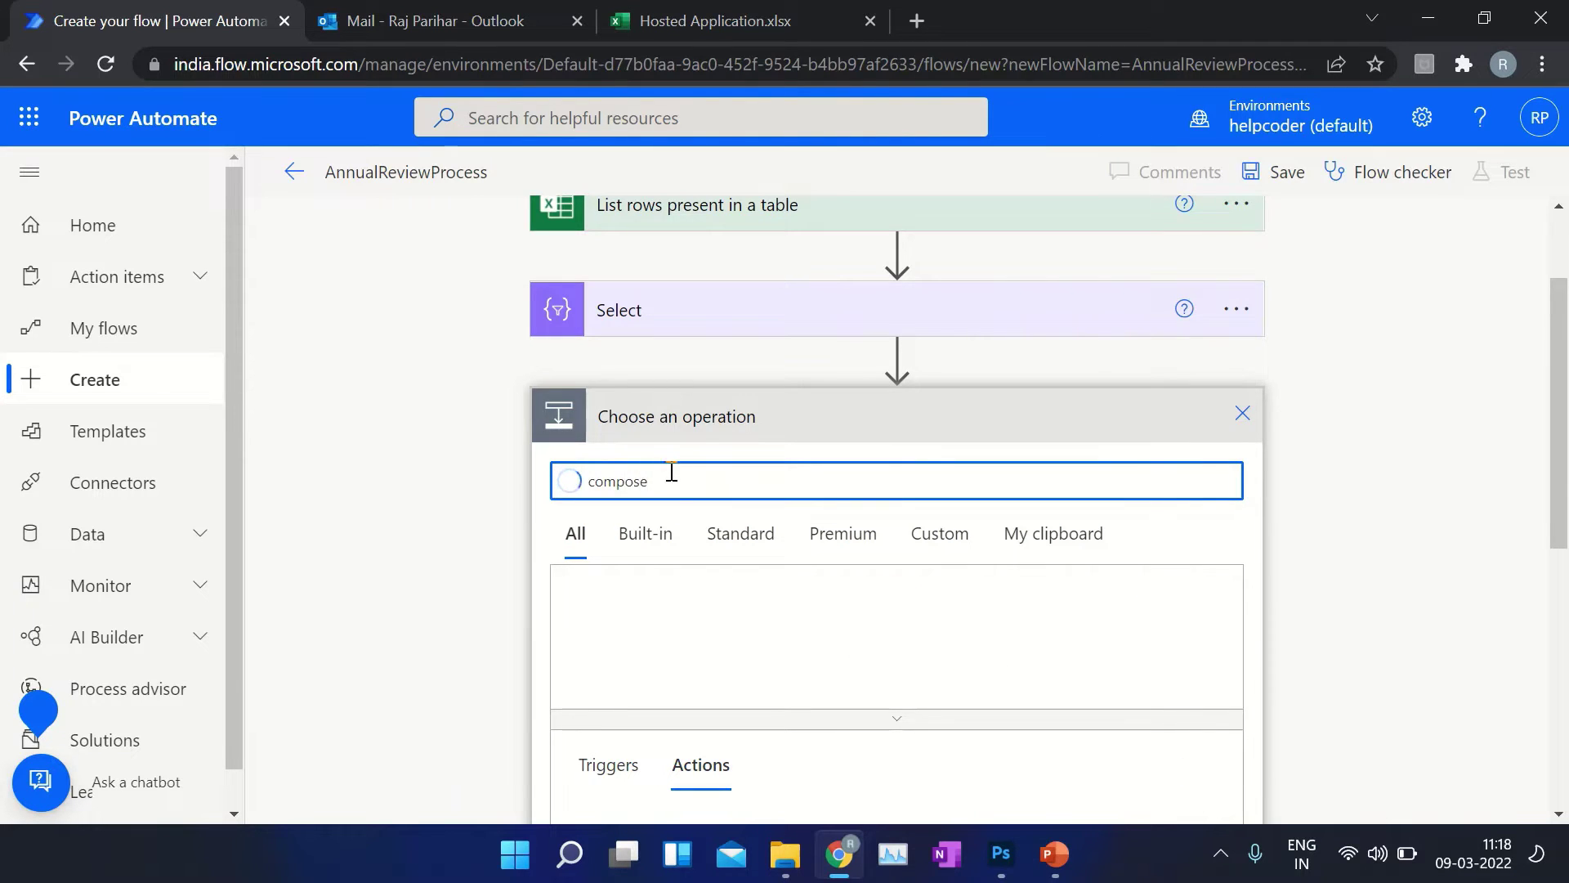
scroll(672, 471, "down", 3)
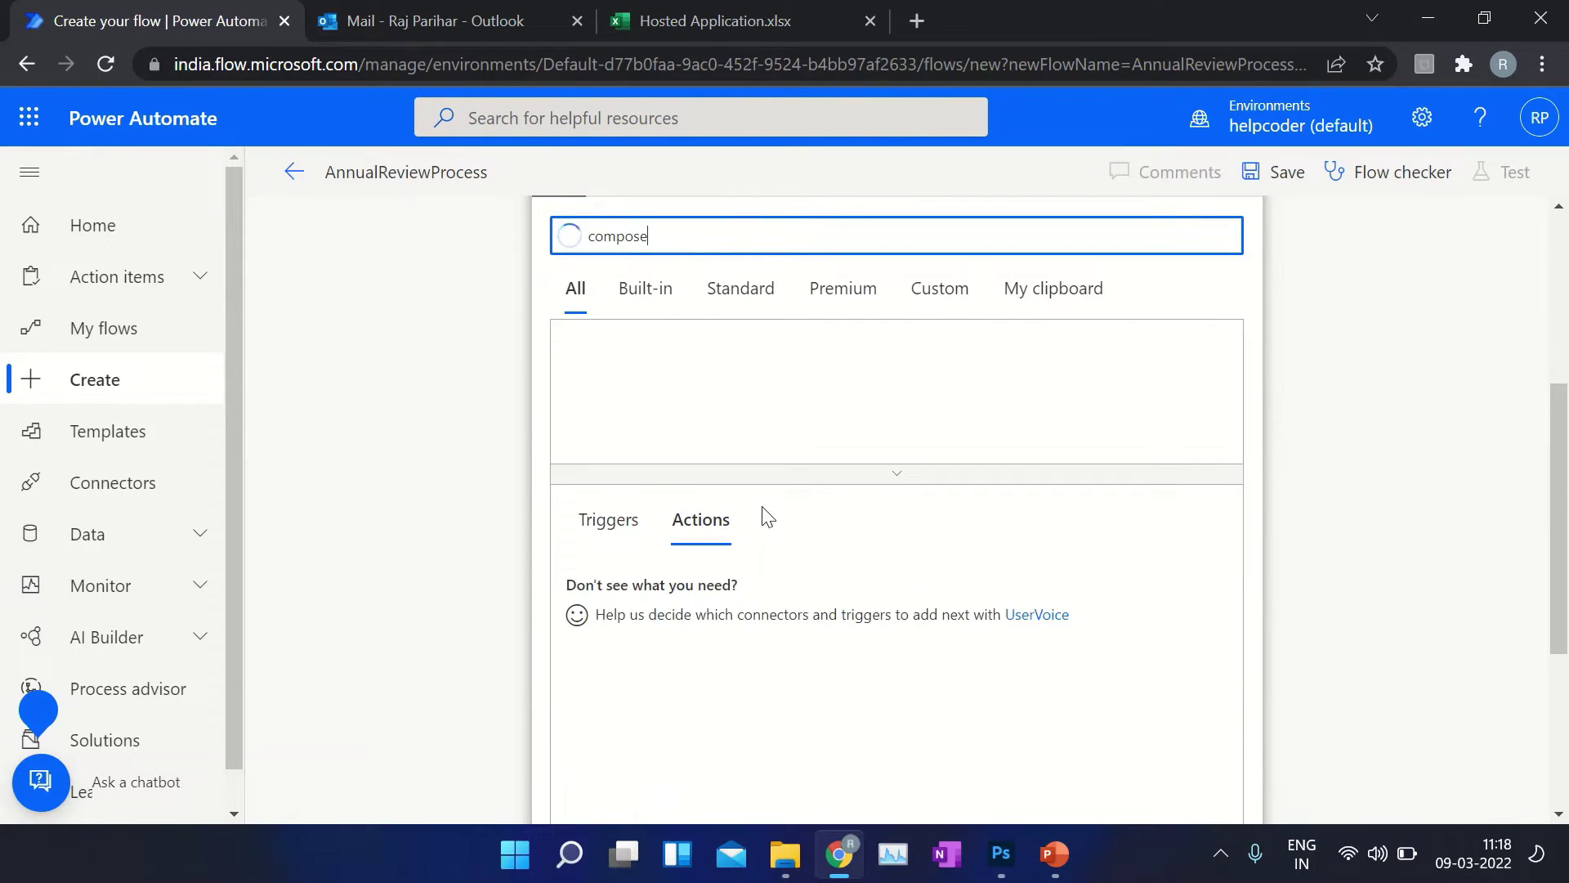
left_click(654, 599)
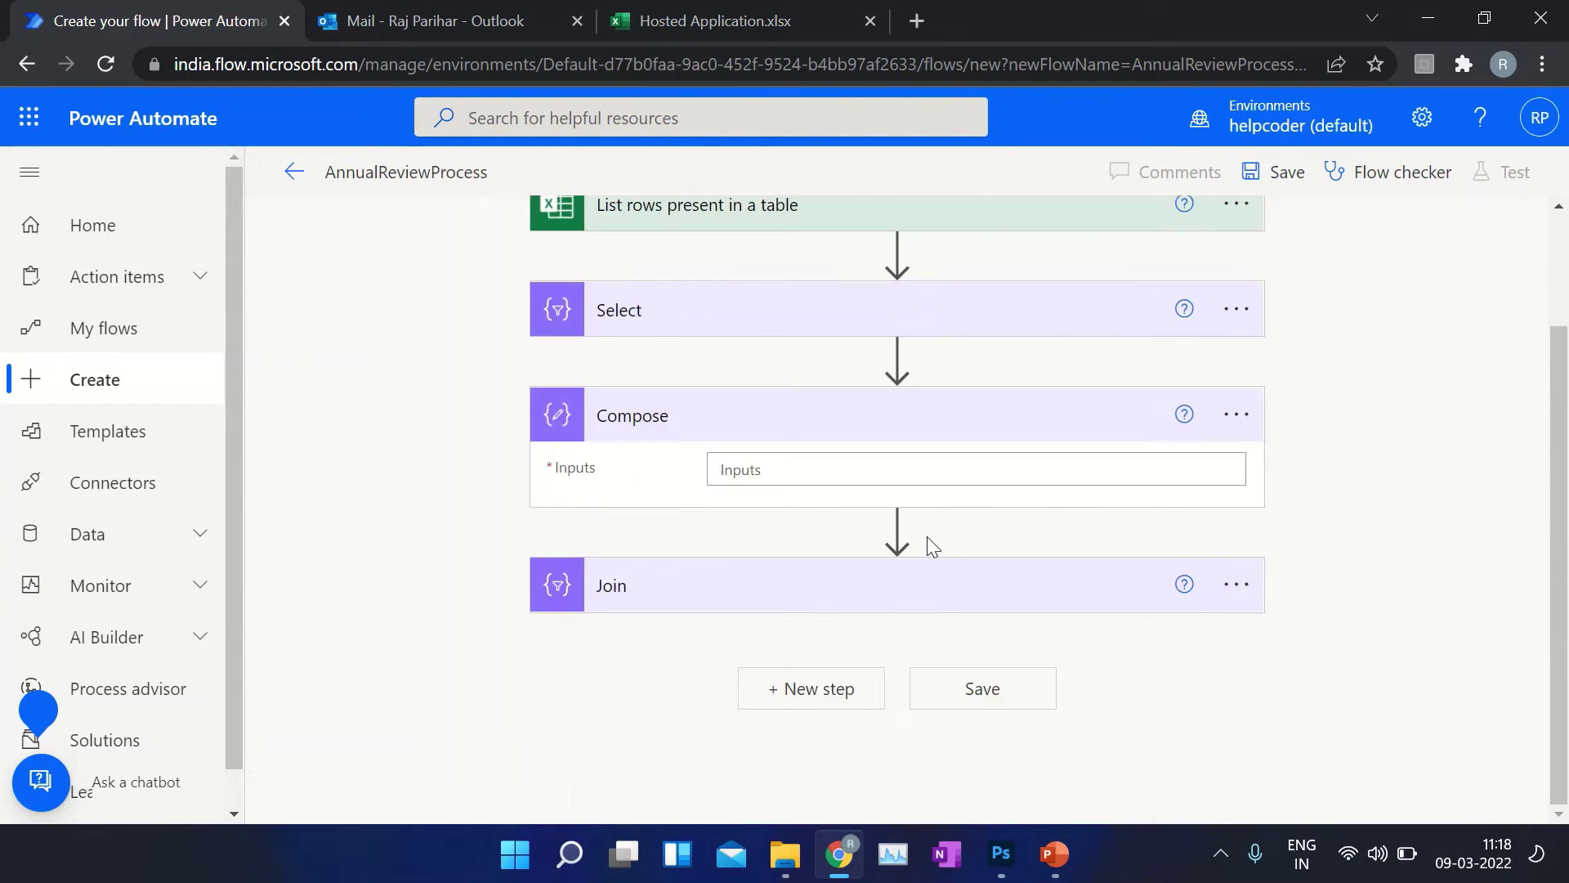
Set the Compose action's Inputs to the expression union(body('Select'),body('Select')) and collapse the action
left_click(757, 470)
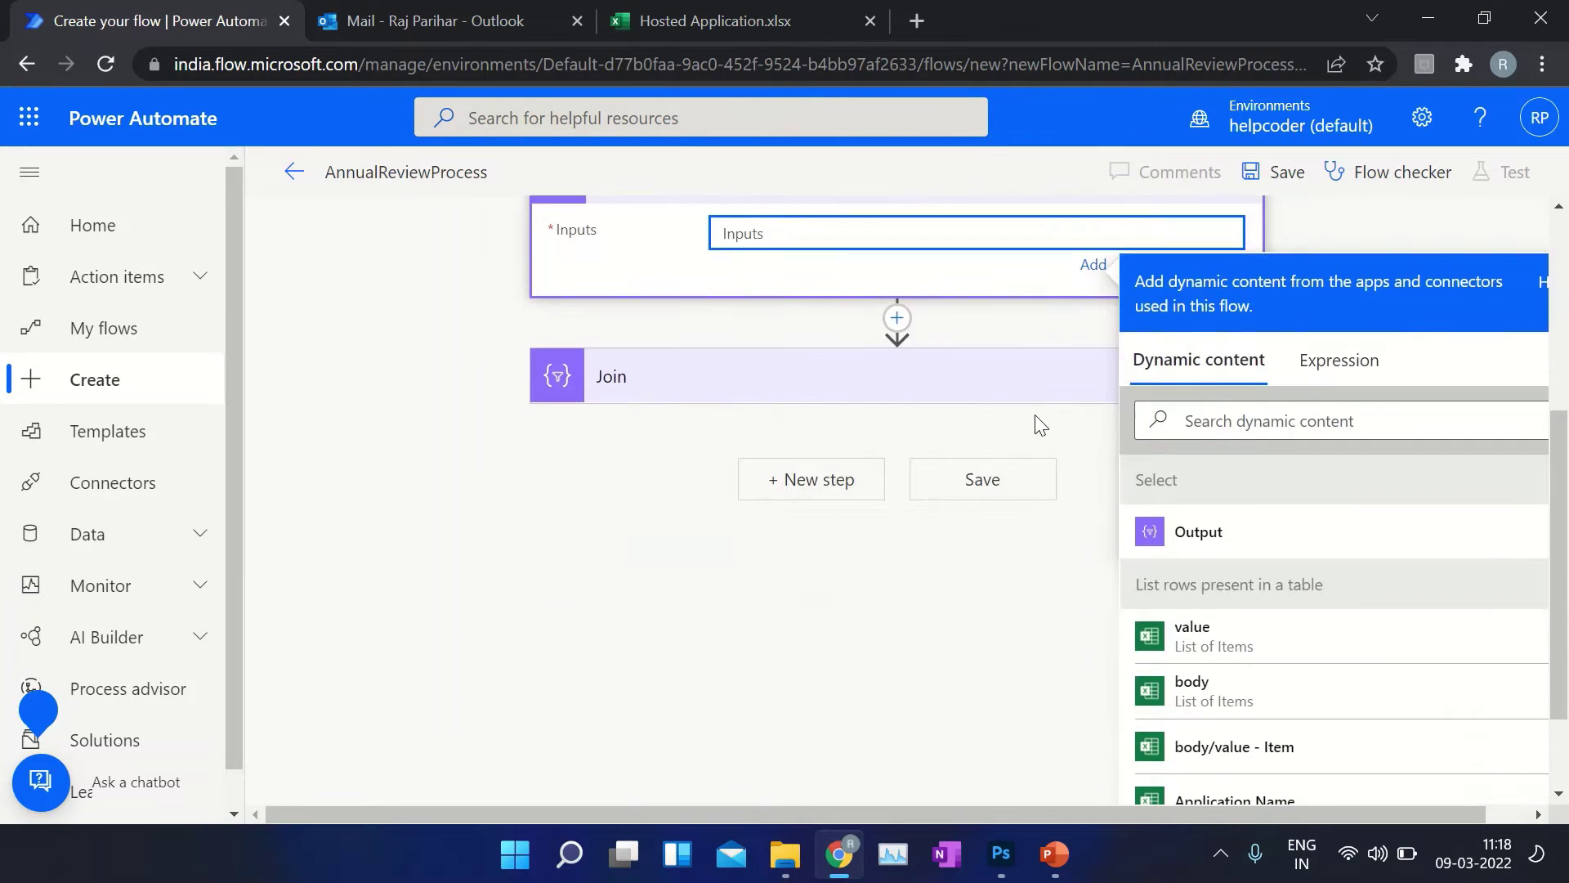
left_click(1345, 493)
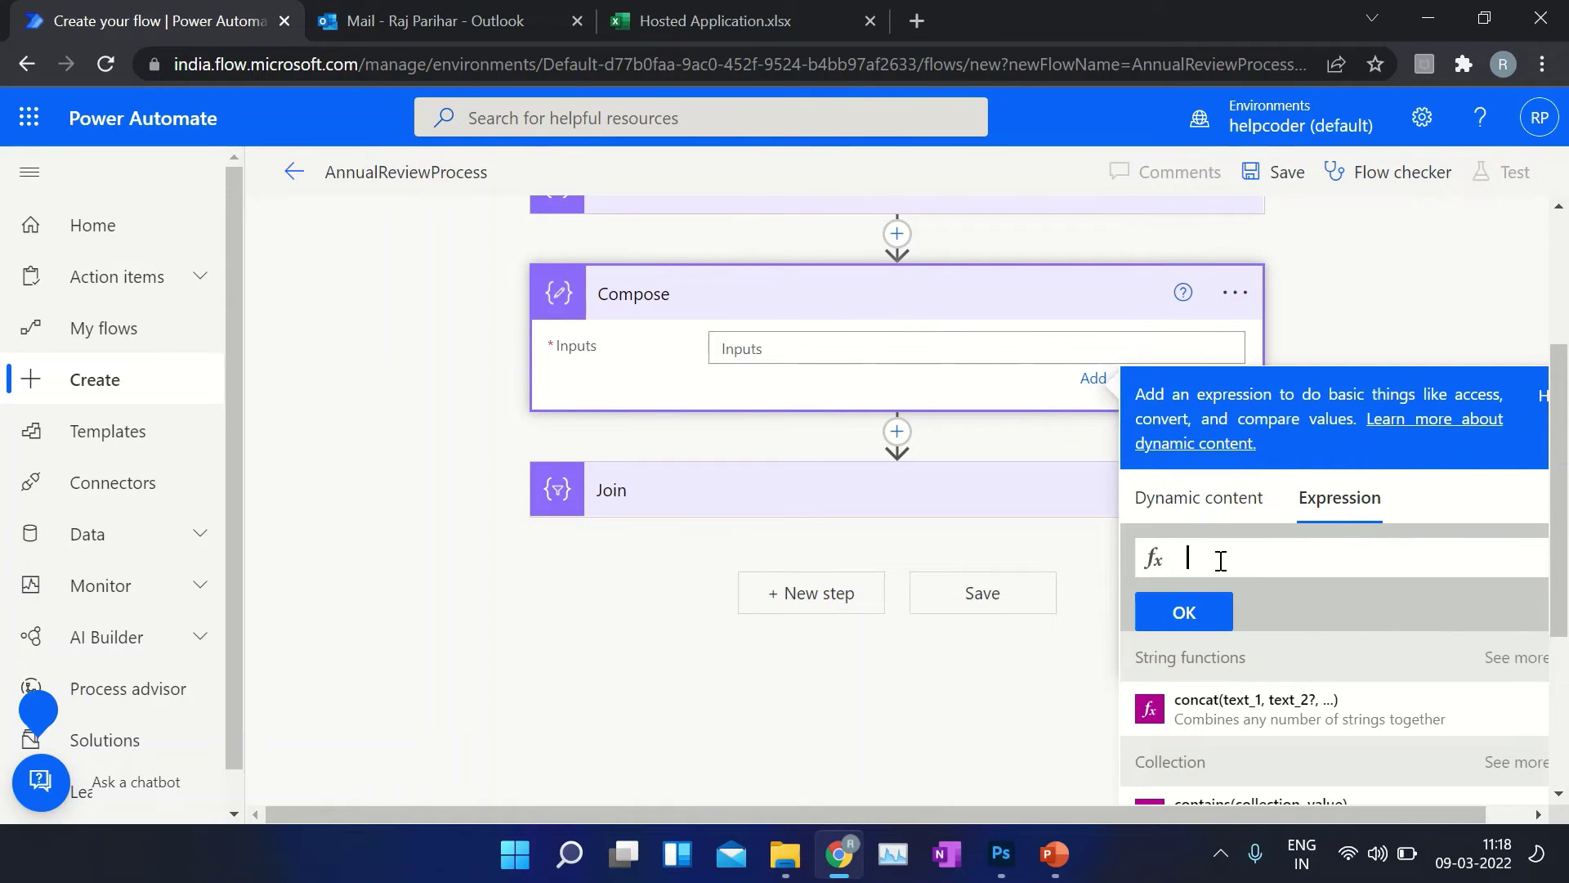
type("uni")
key("Return")
type("(")
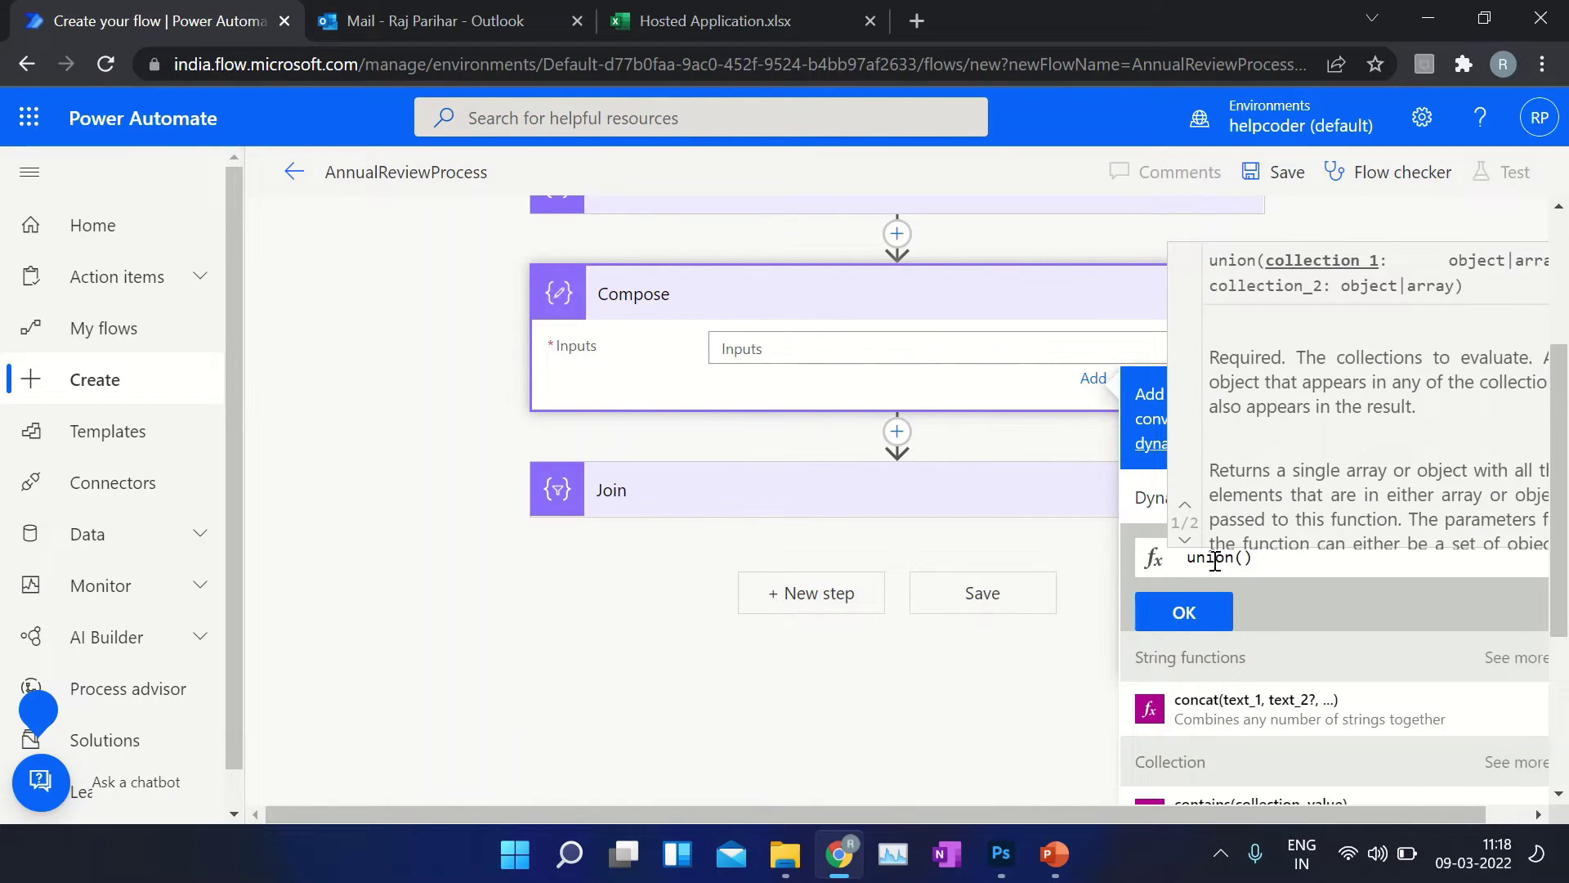
left_click(1152, 498)
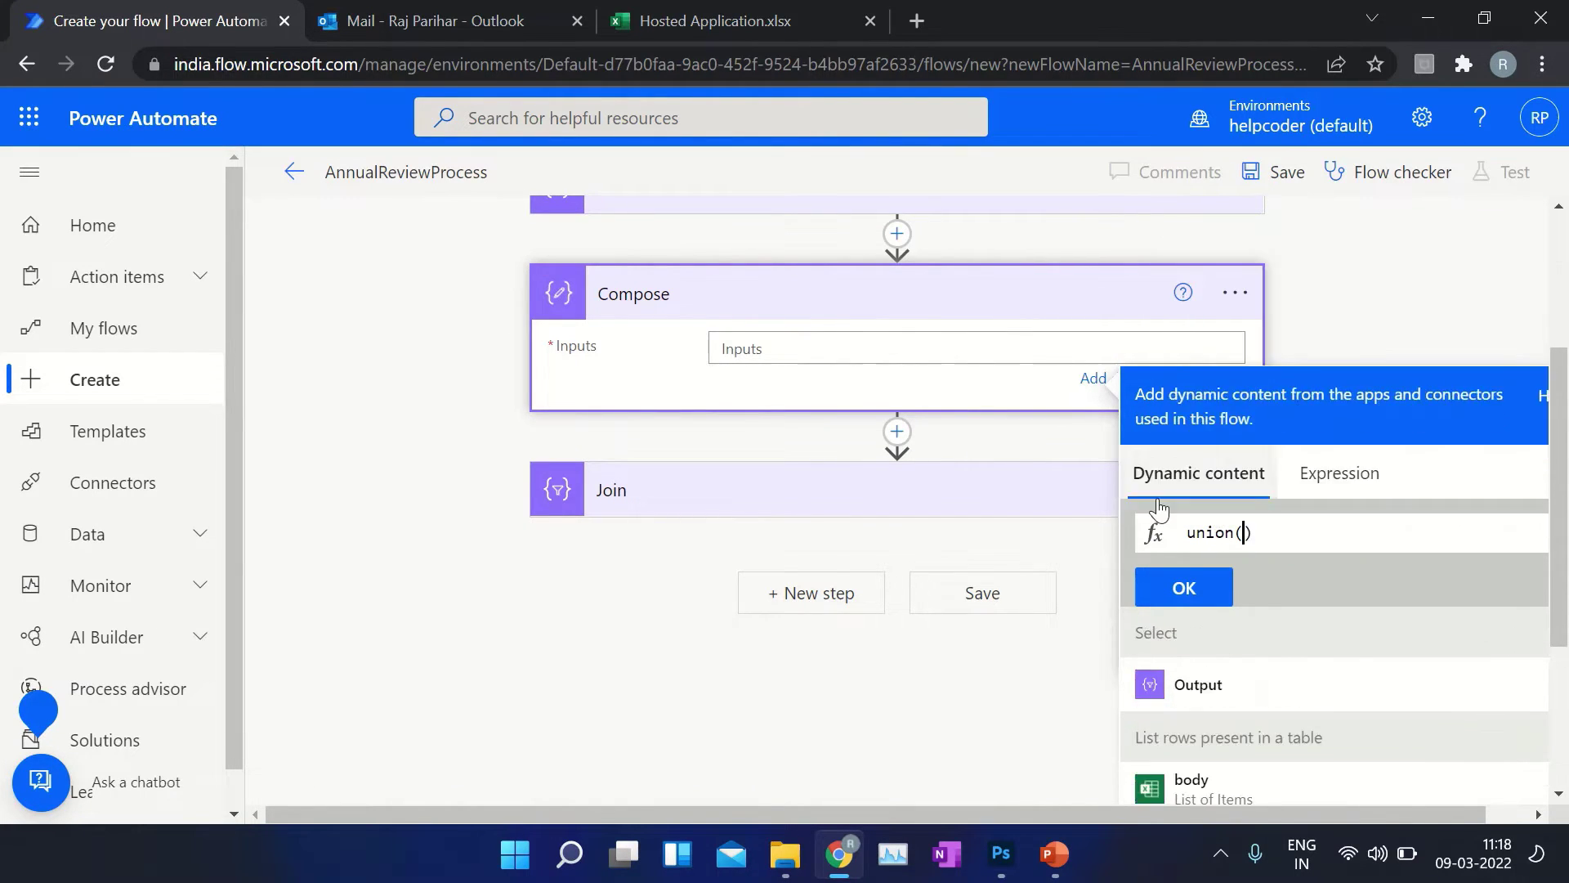
left_click(1214, 687)
type(",")
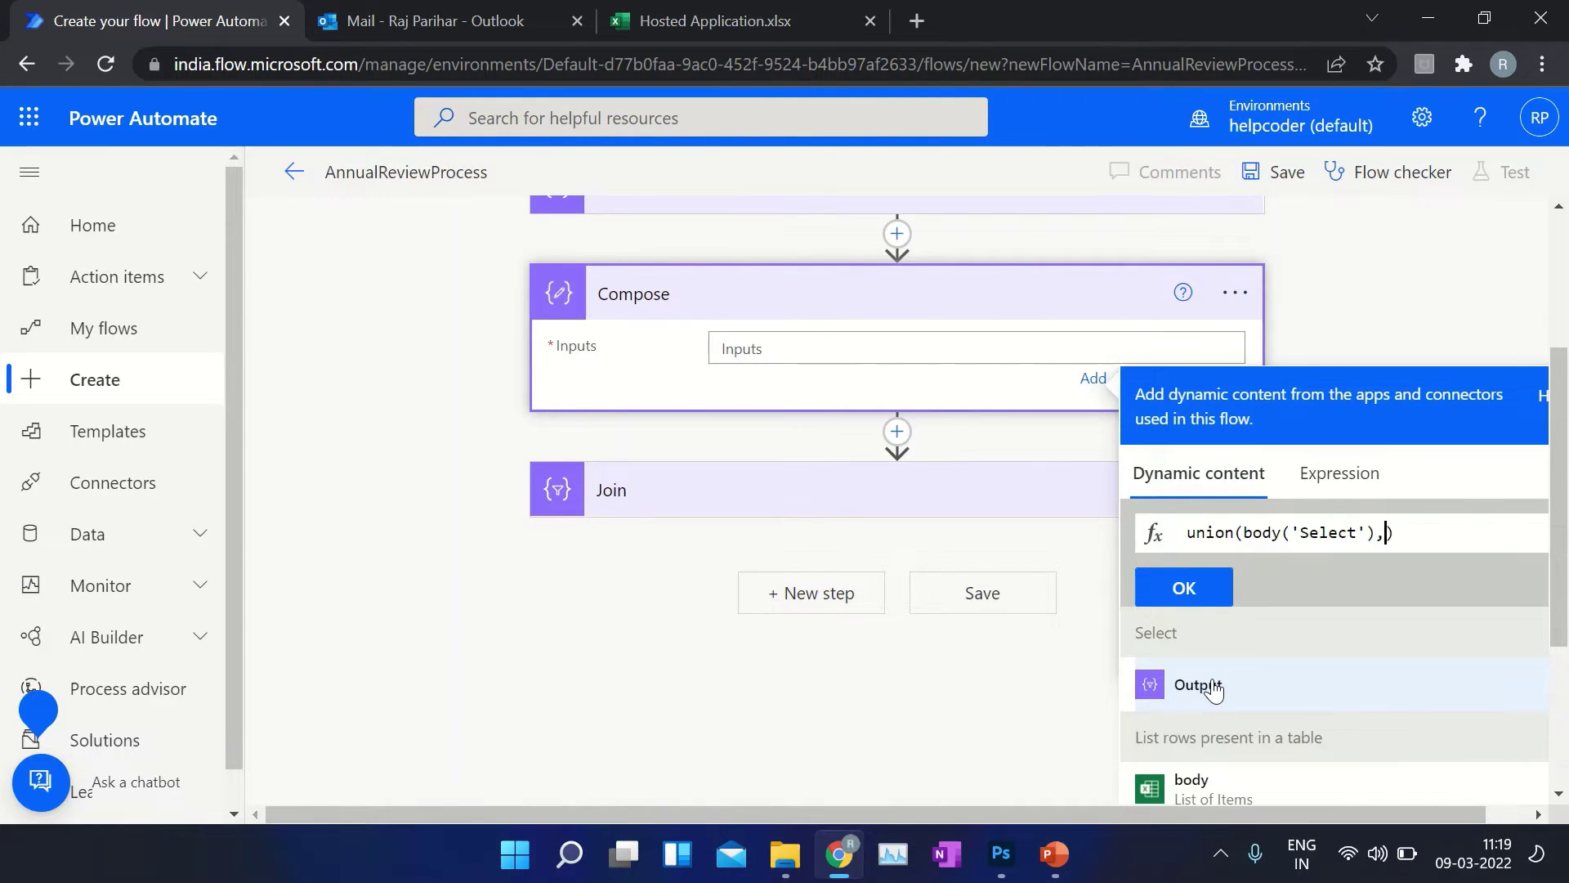
left_click(1213, 686)
left_click(1189, 590)
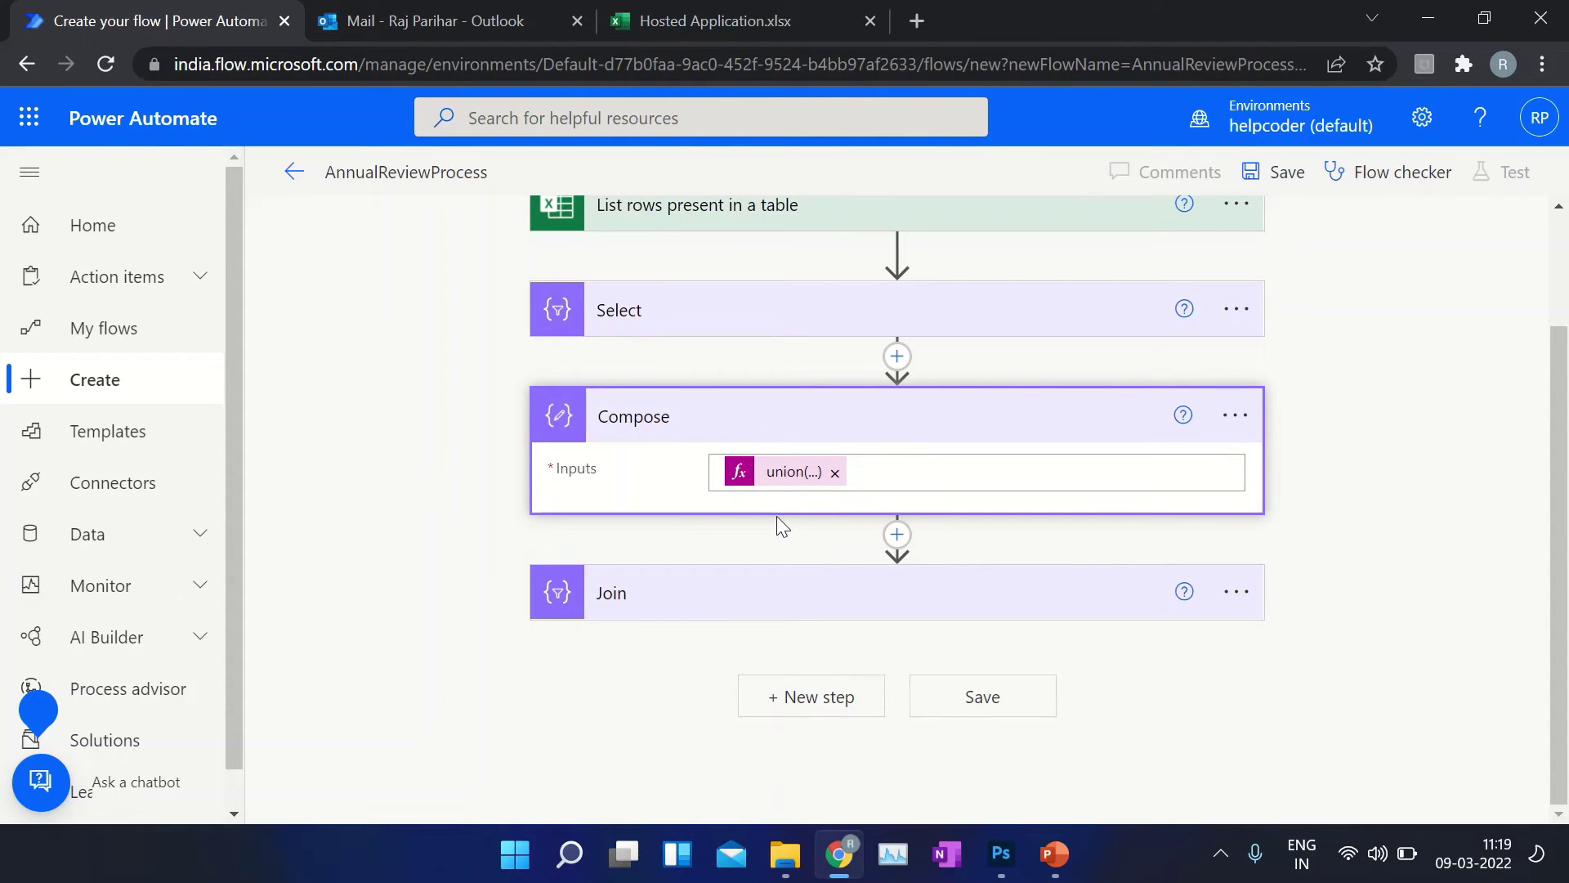
left_click(697, 420)
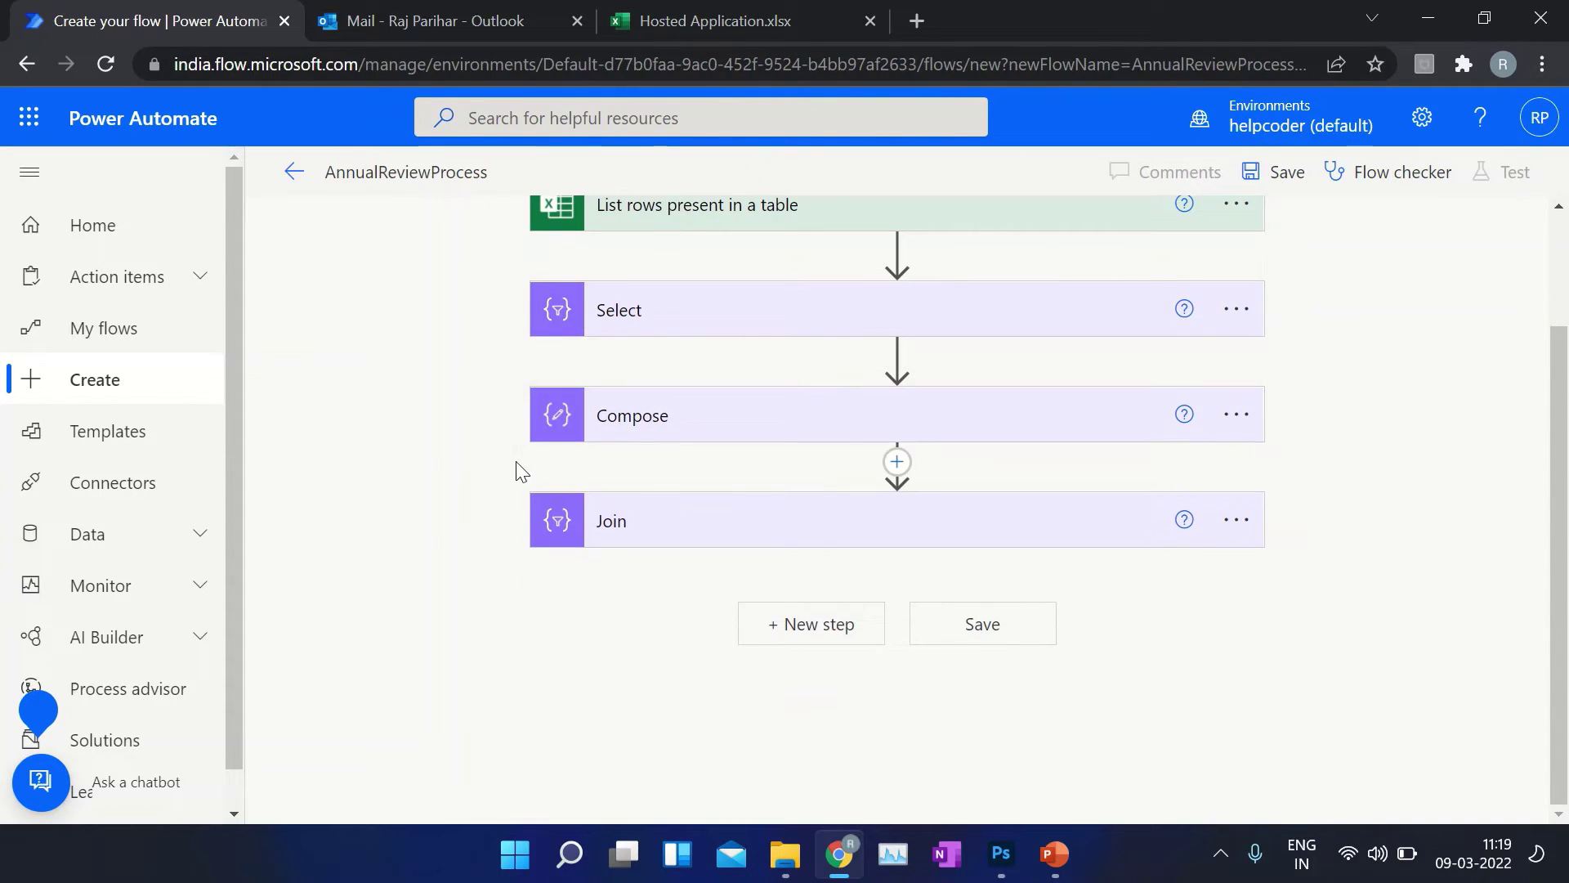
left_click(670, 539)
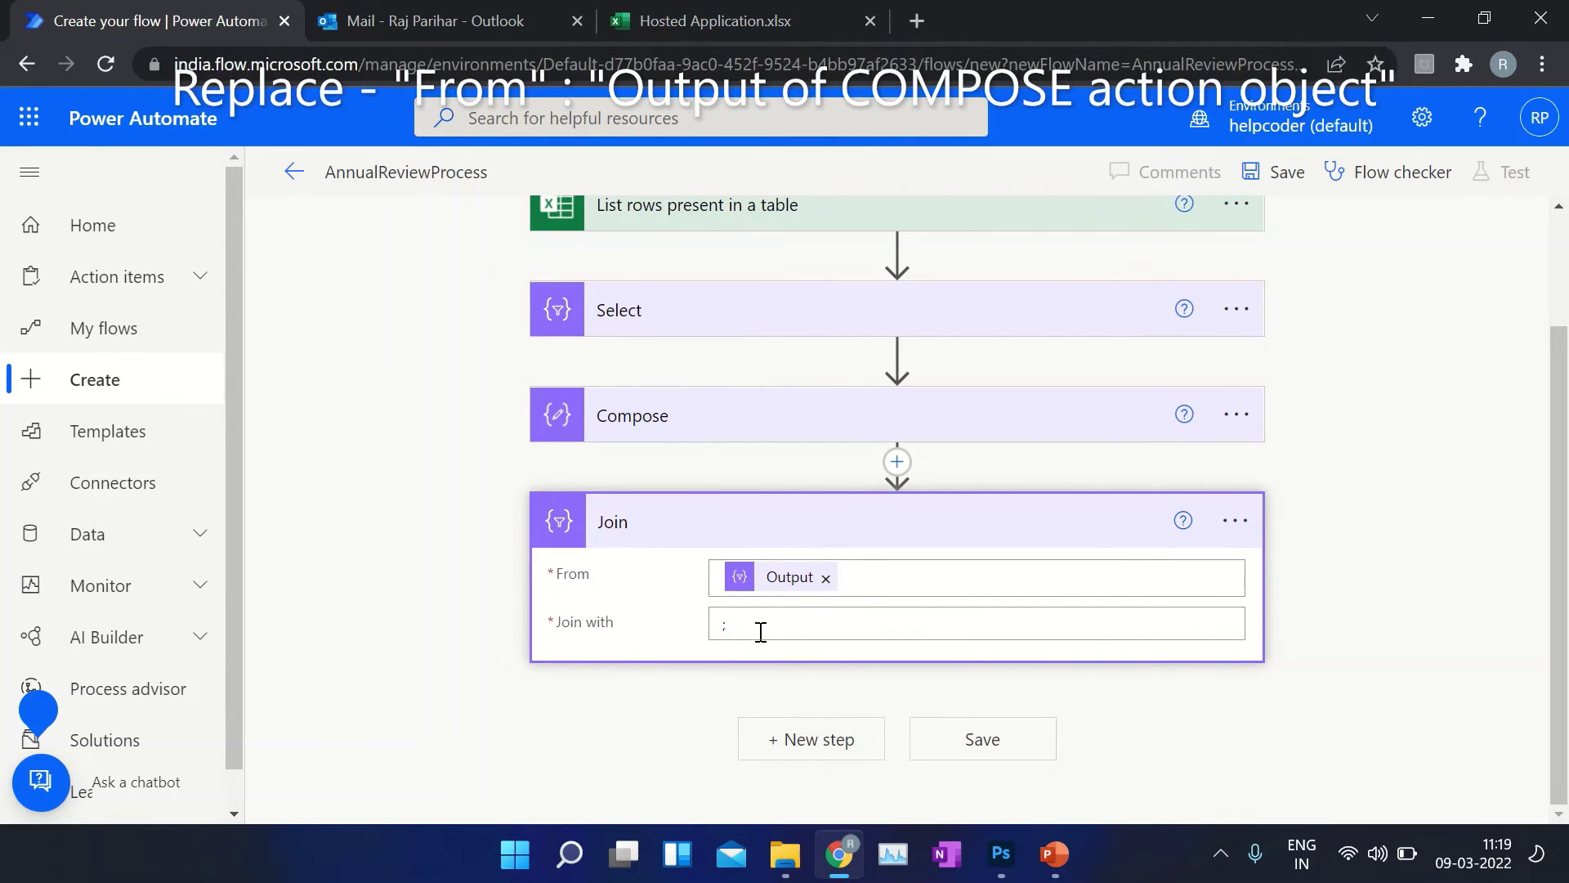
left_click(667, 541)
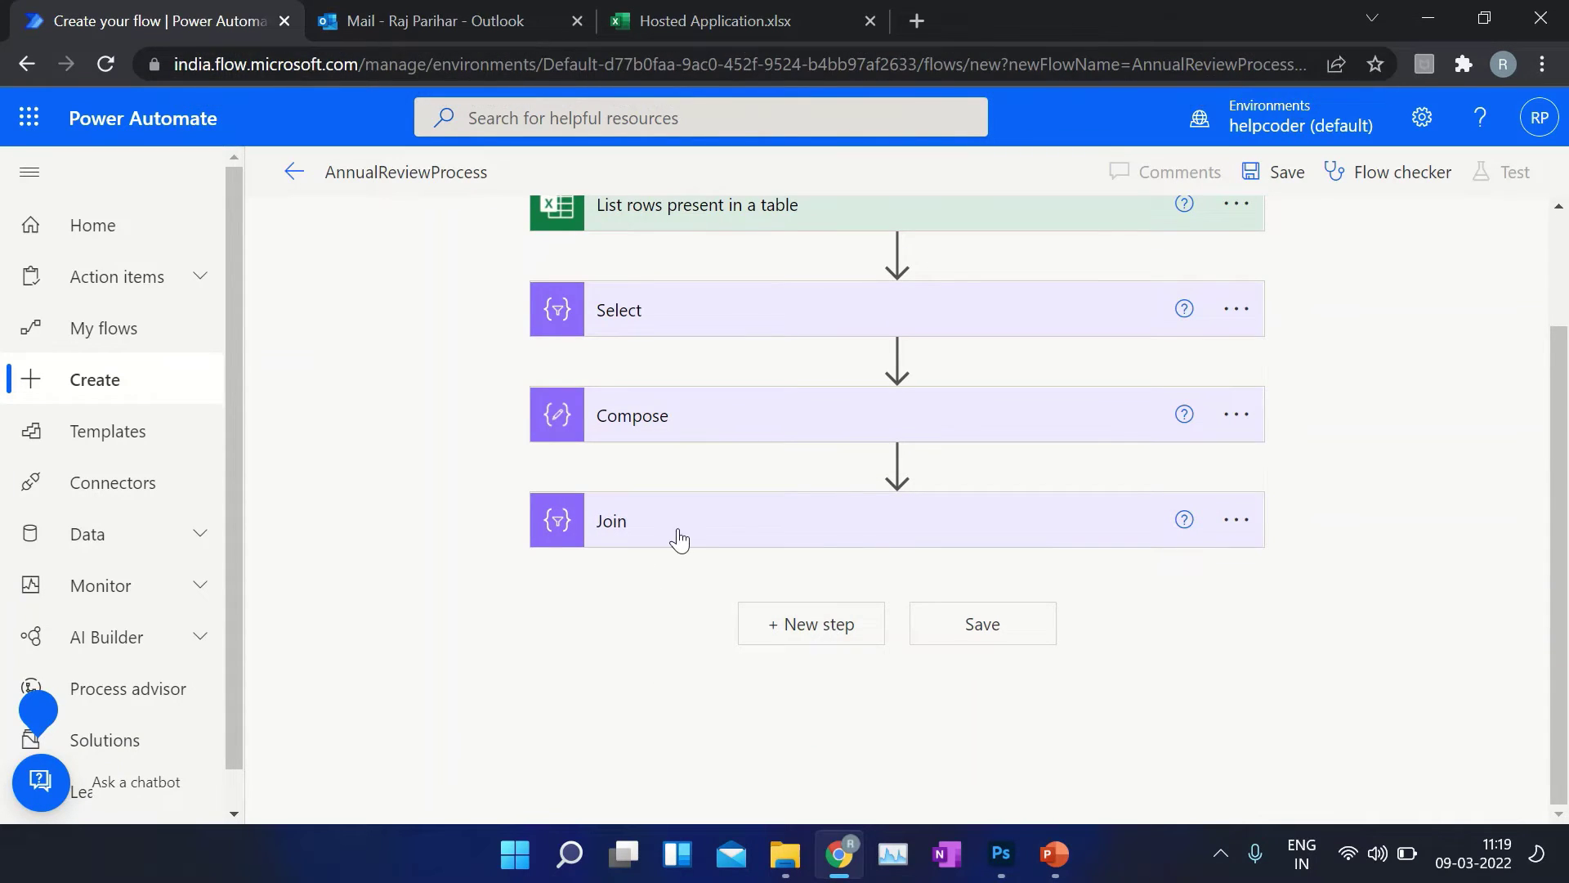
Add the Office 365 Outlook action Send an email (V2) after Join
left_click(829, 636)
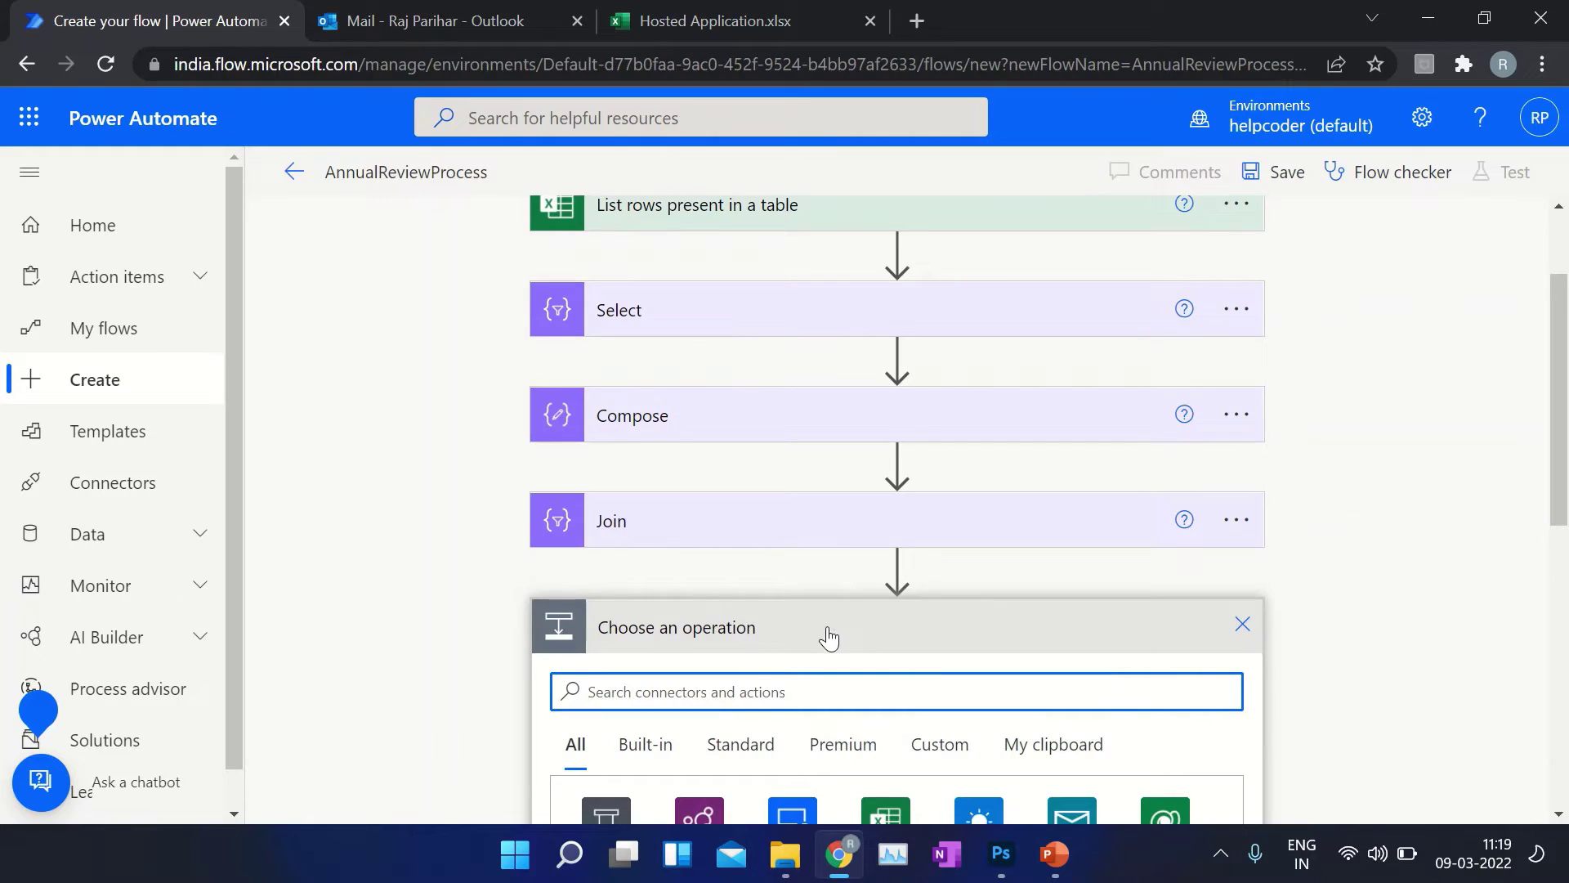
scroll(479, 592, "down", 3)
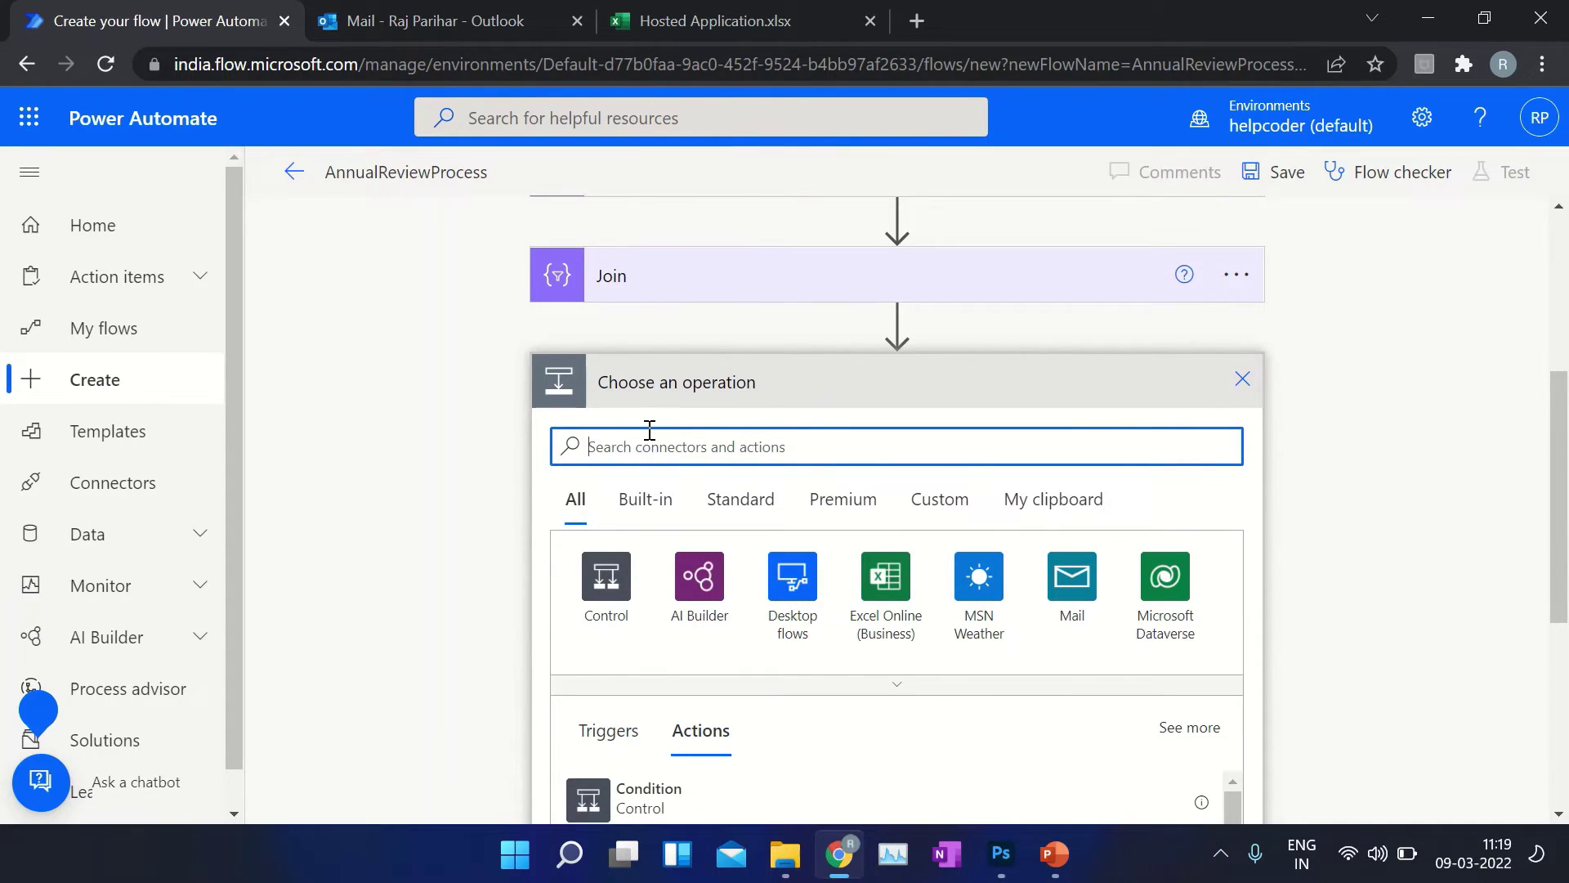
type("send")
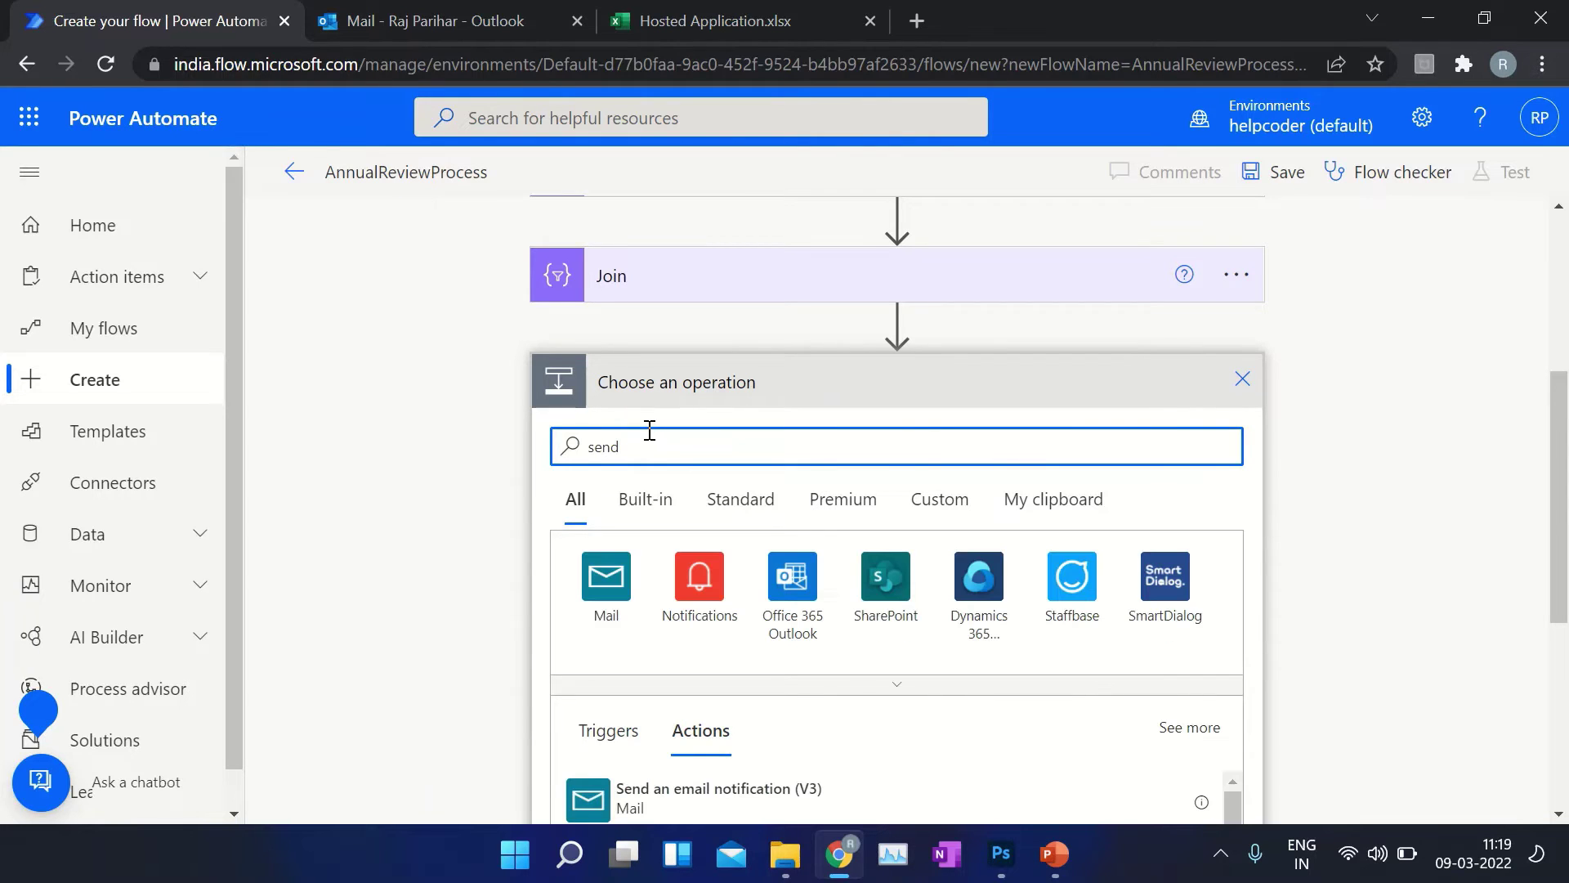
type(" email")
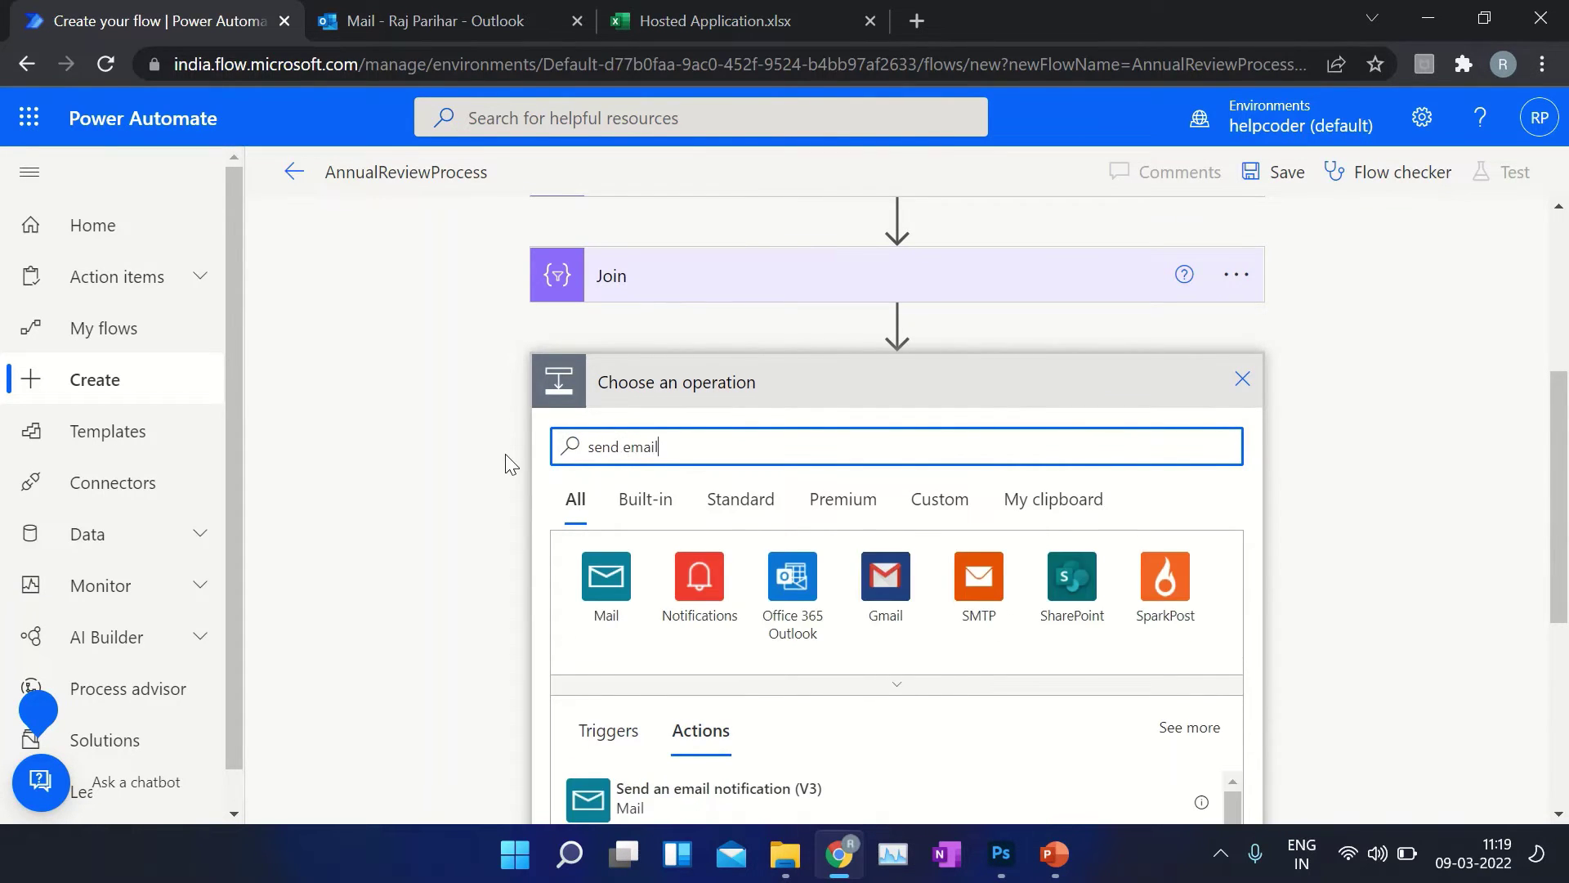
scroll(507, 490, "down", 3)
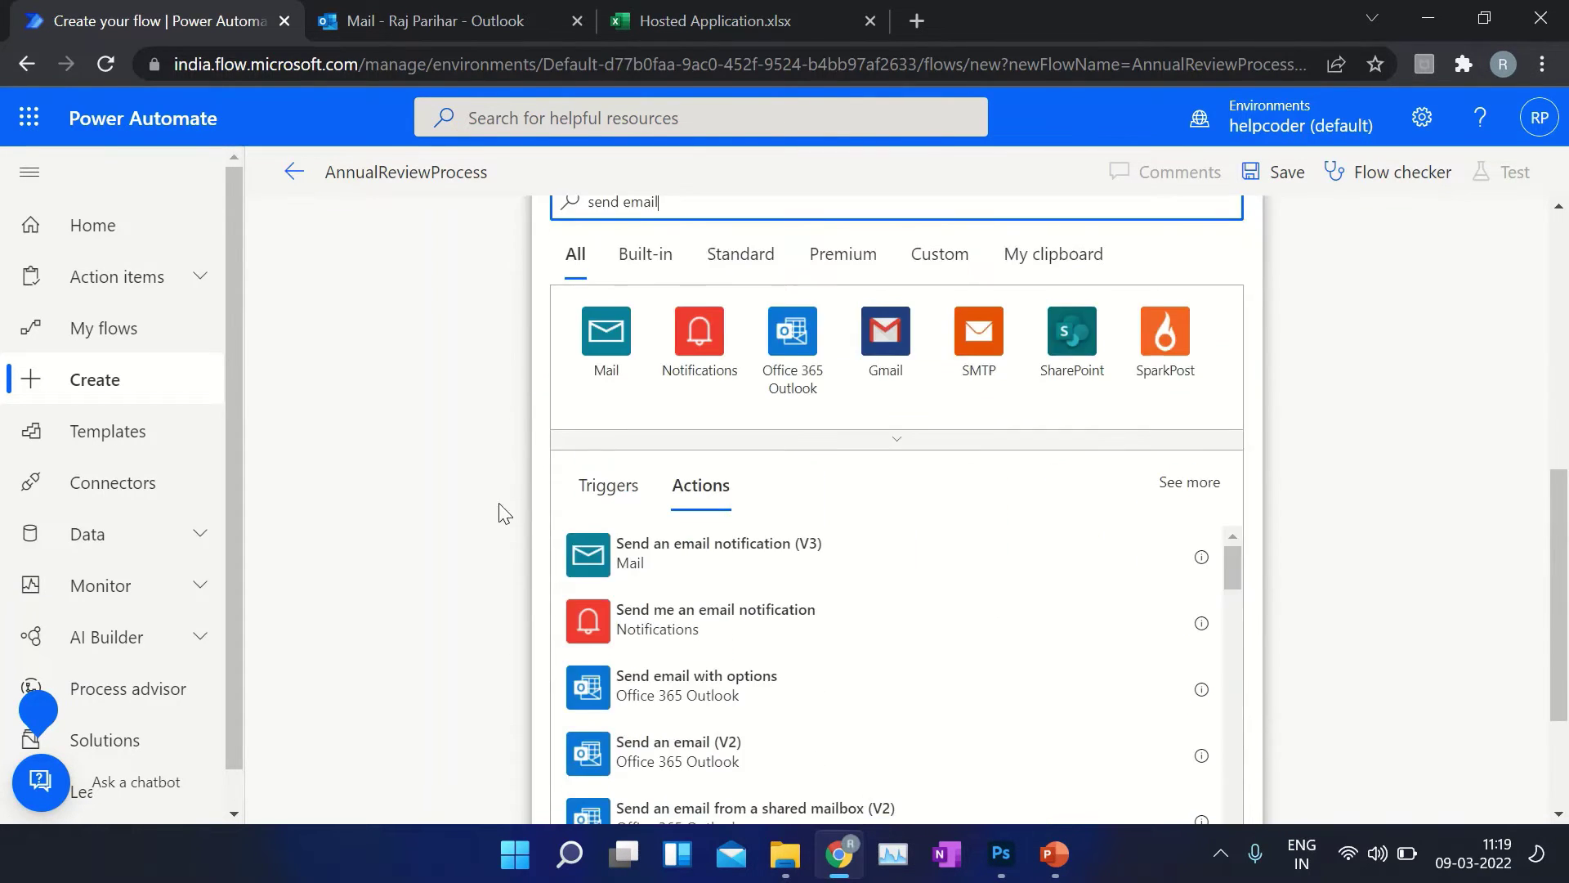
left_click(709, 756)
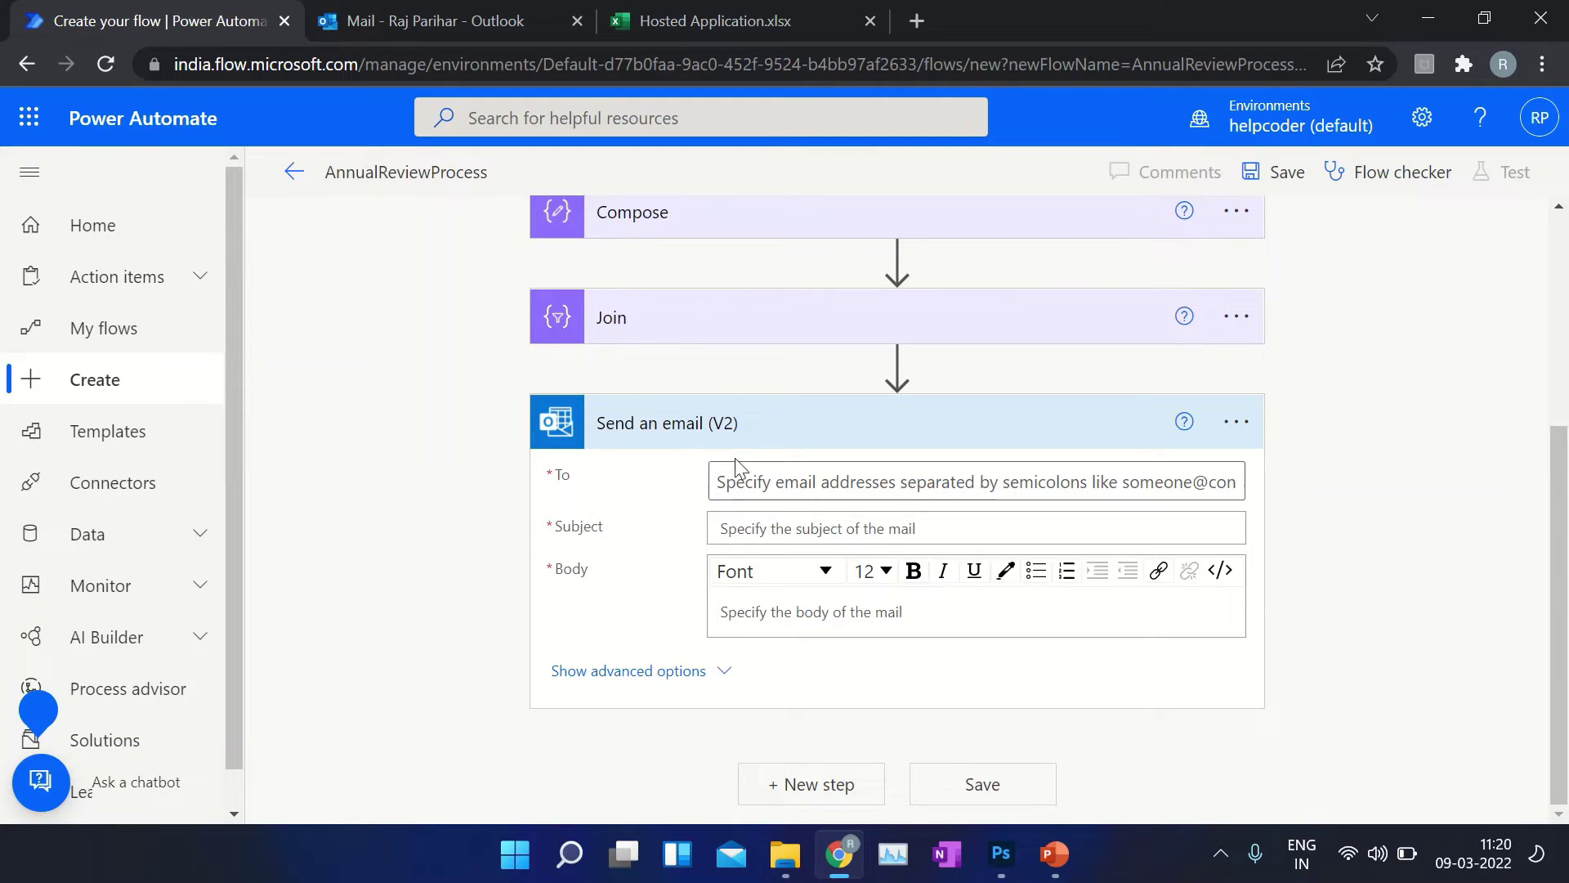
Set the Send an email (V2) action's To recipient to the dynamic content Output from Join
left_click(755, 482)
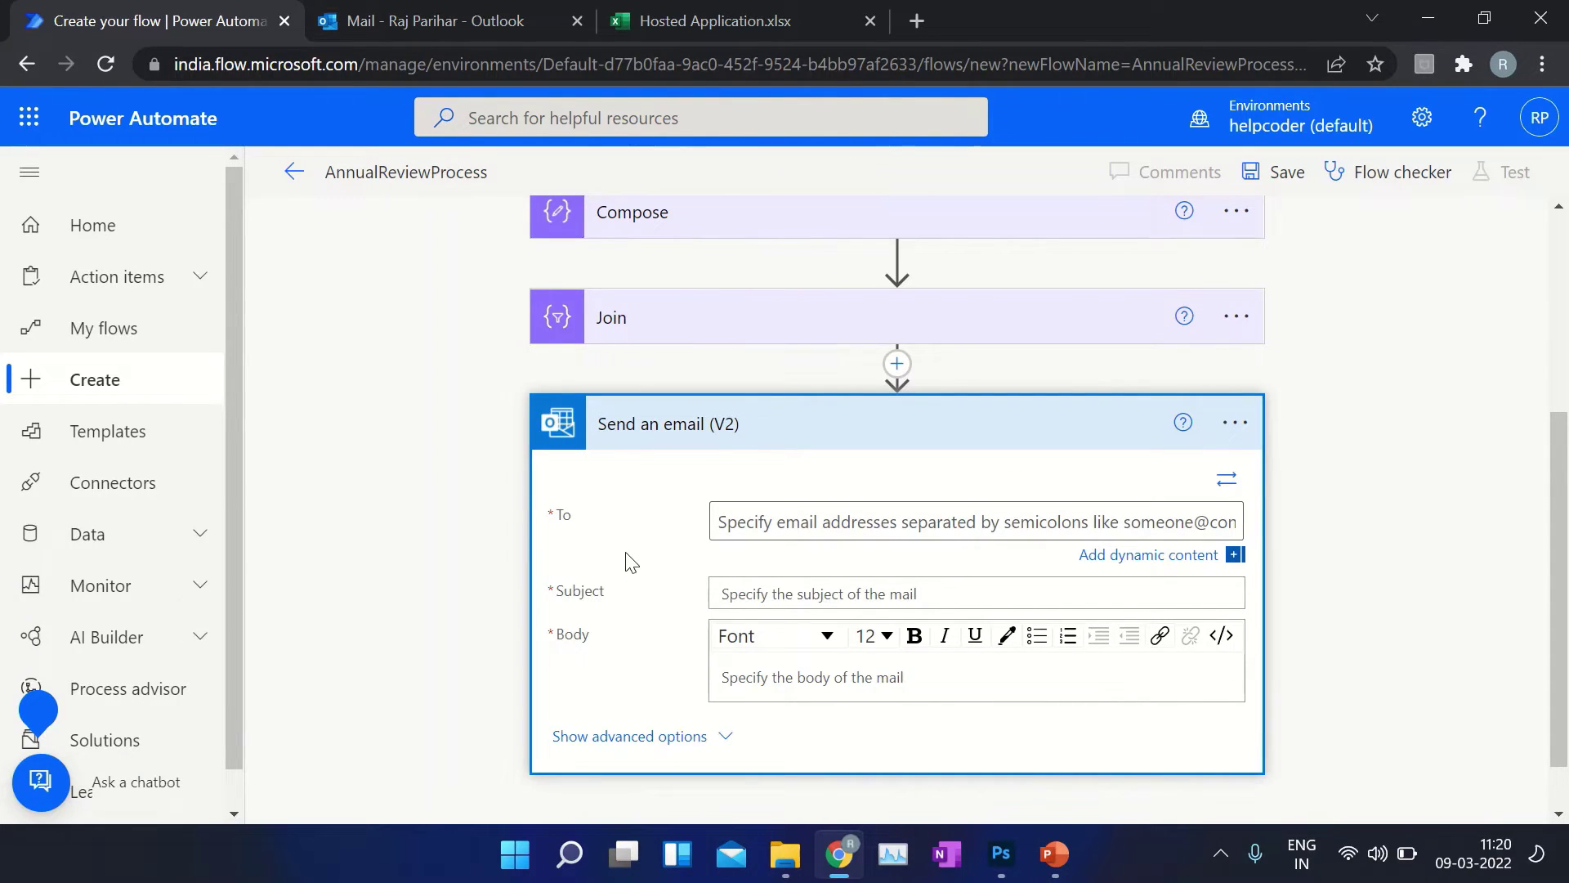
left_click(764, 531)
left_click(1352, 543)
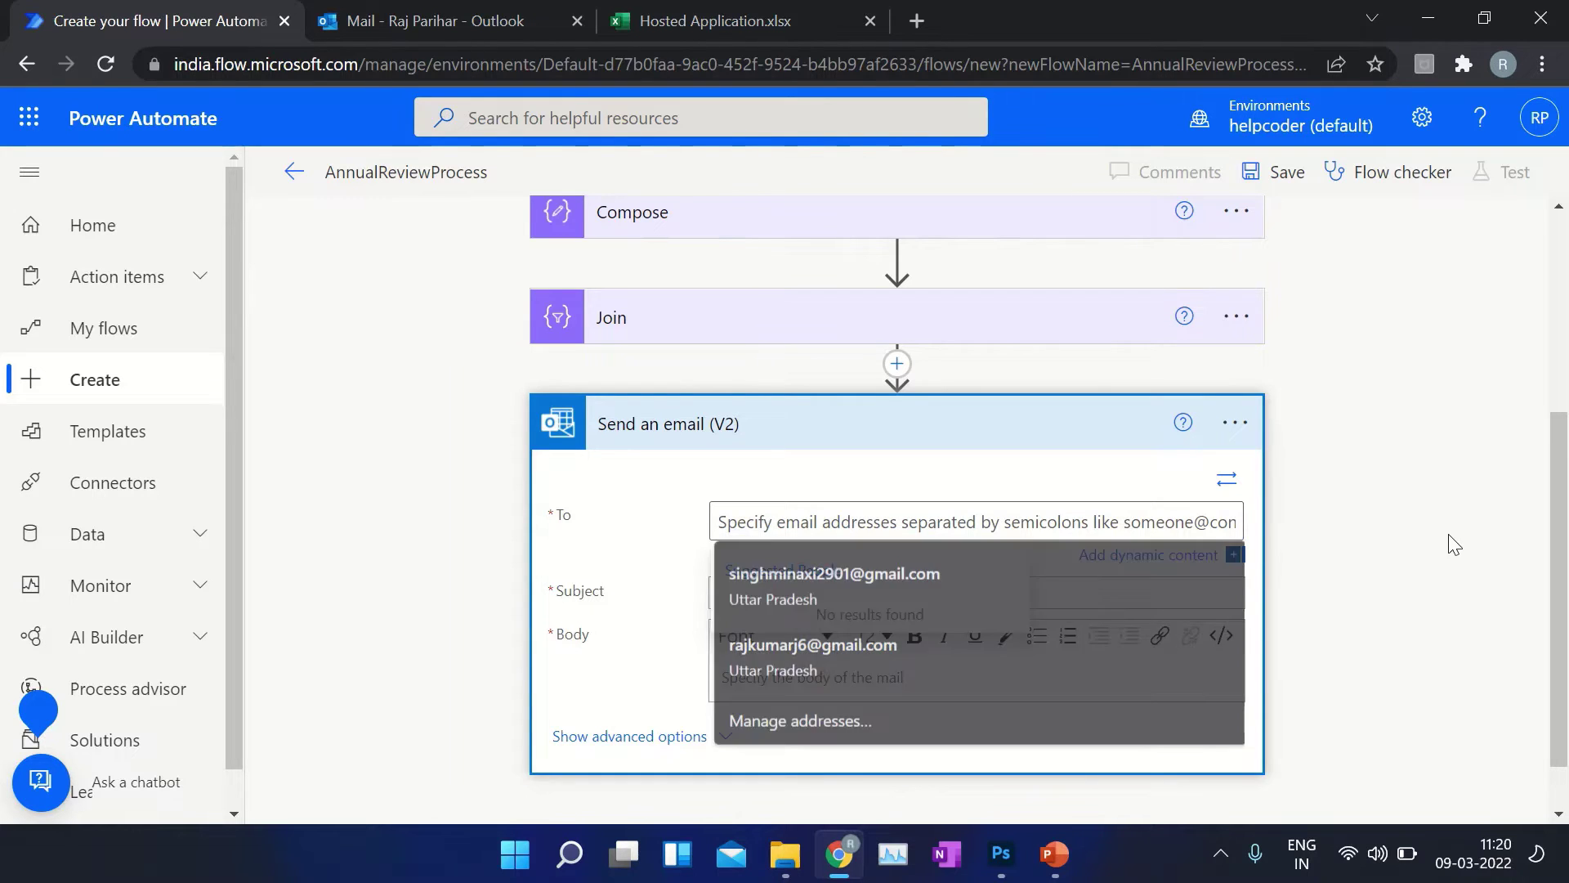
left_click(1183, 564)
scroll(1307, 718, "down", 3)
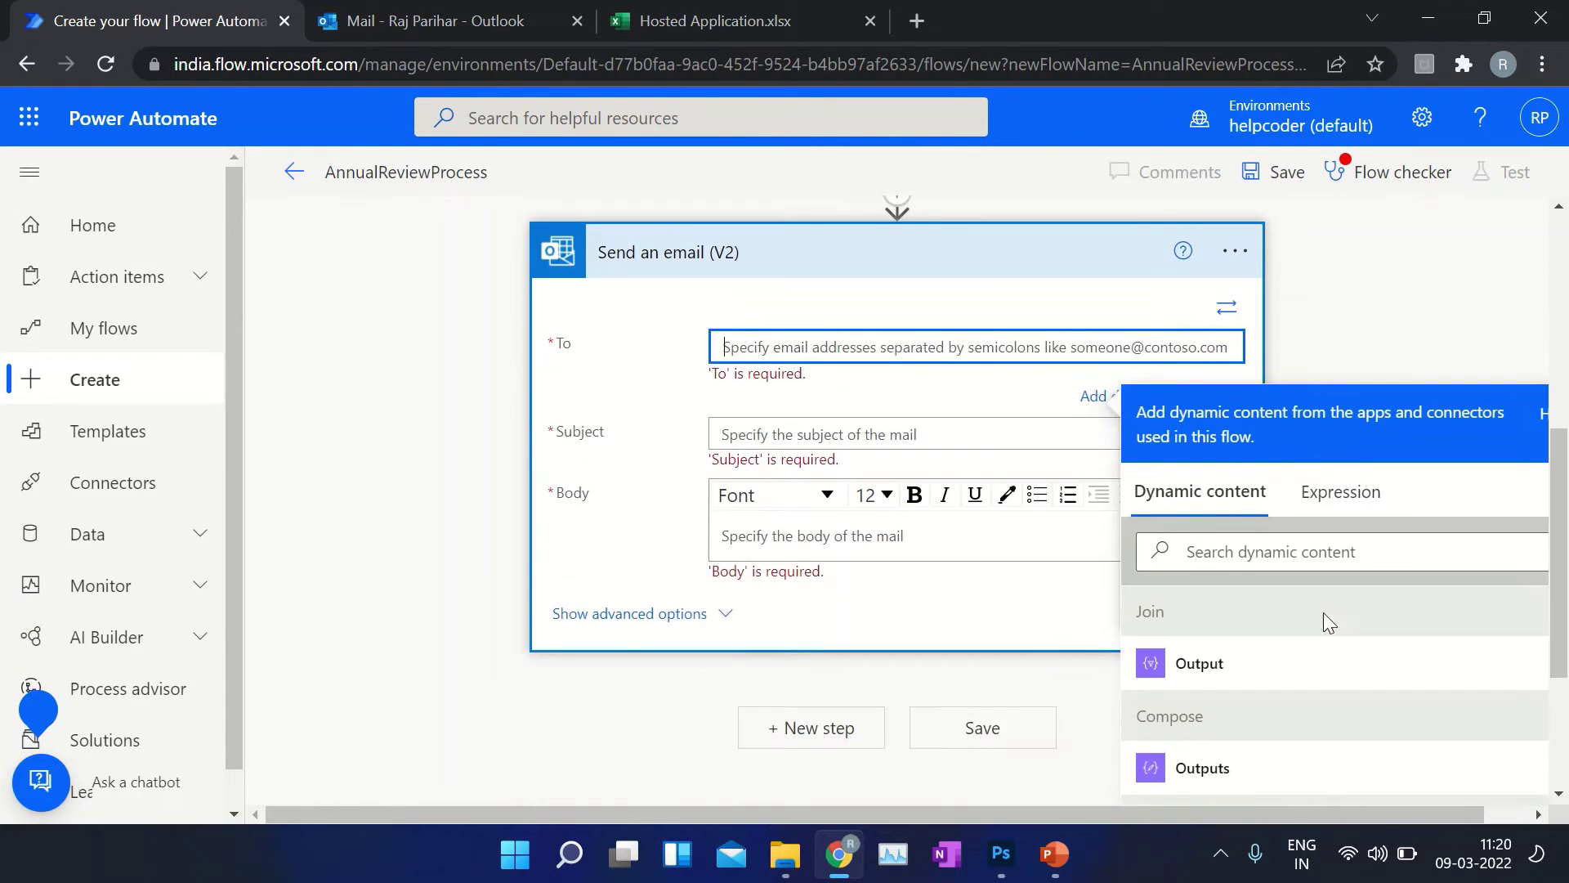
left_click(1195, 597)
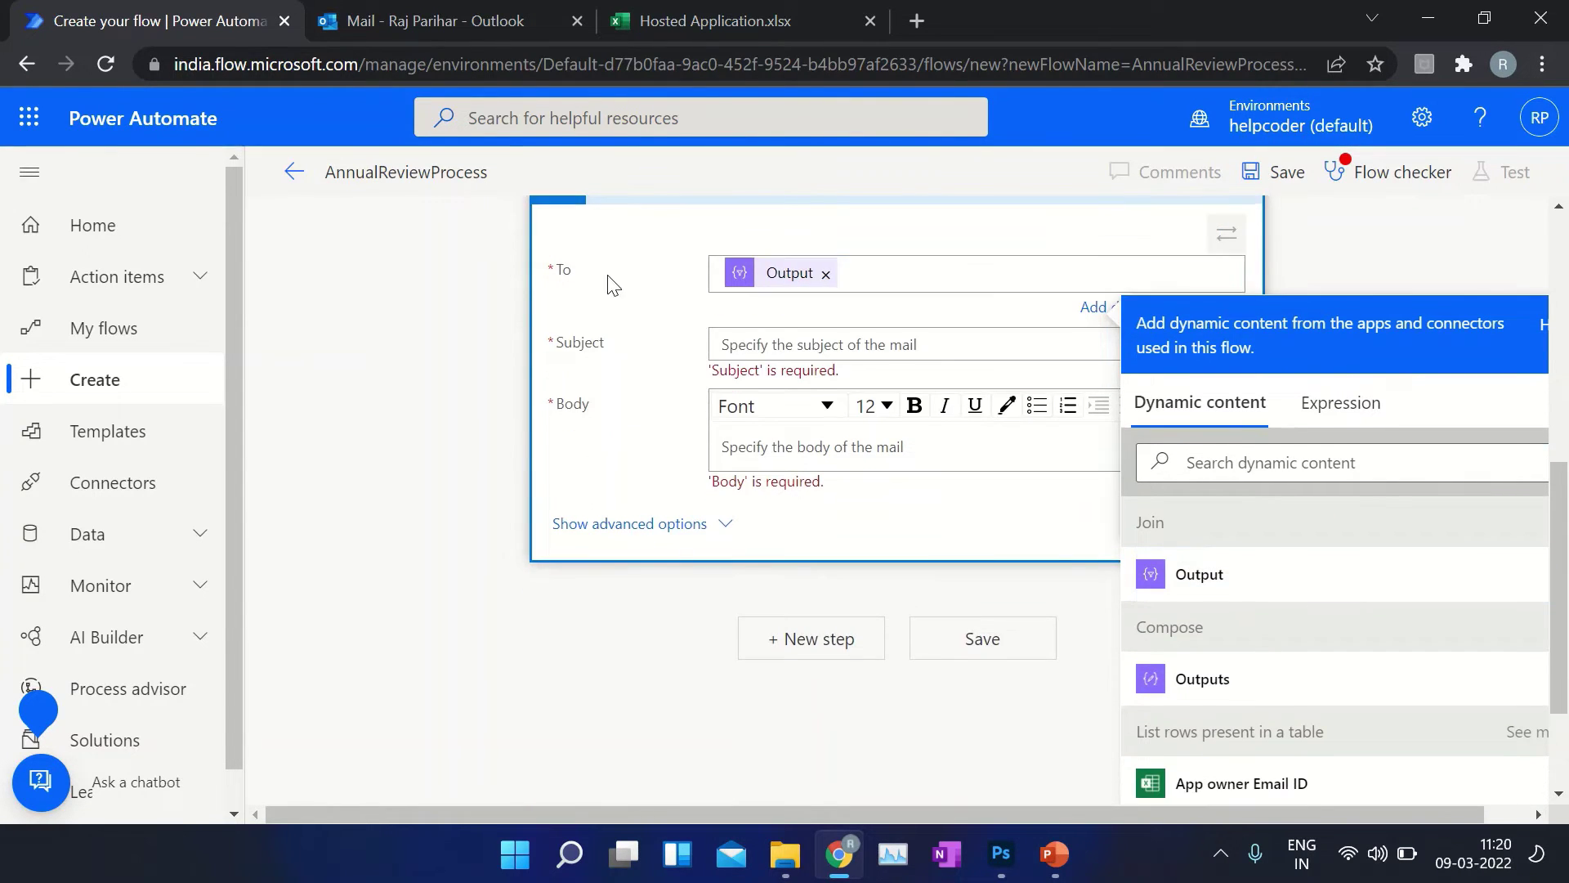
Enter "Modify details of your hosted applications" as the email's Subject
left_click(667, 362)
left_click(738, 490)
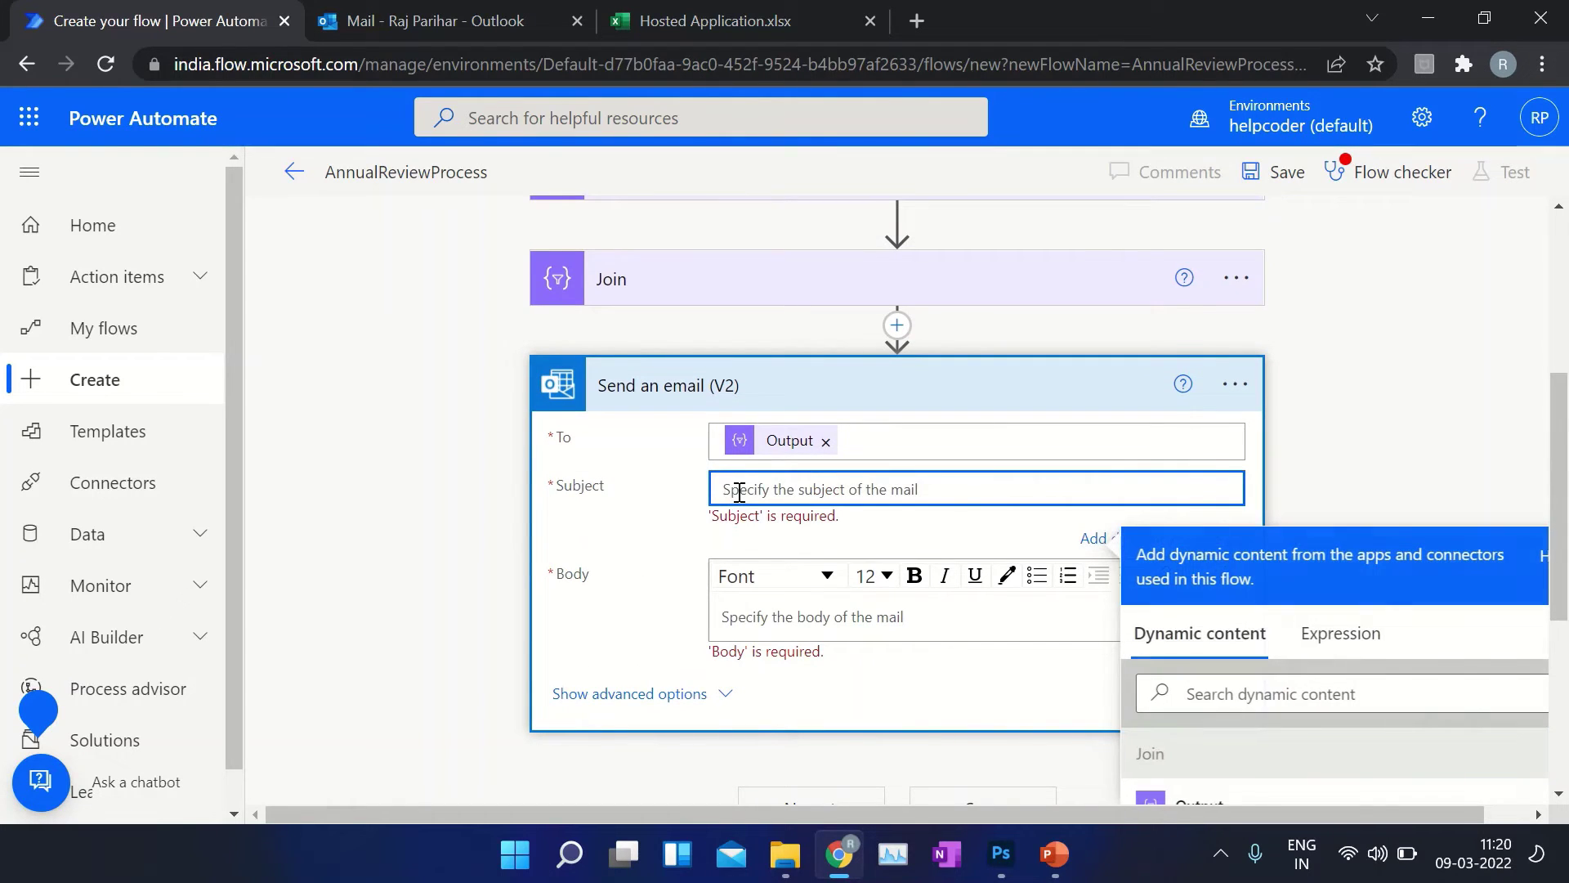
type("Modi")
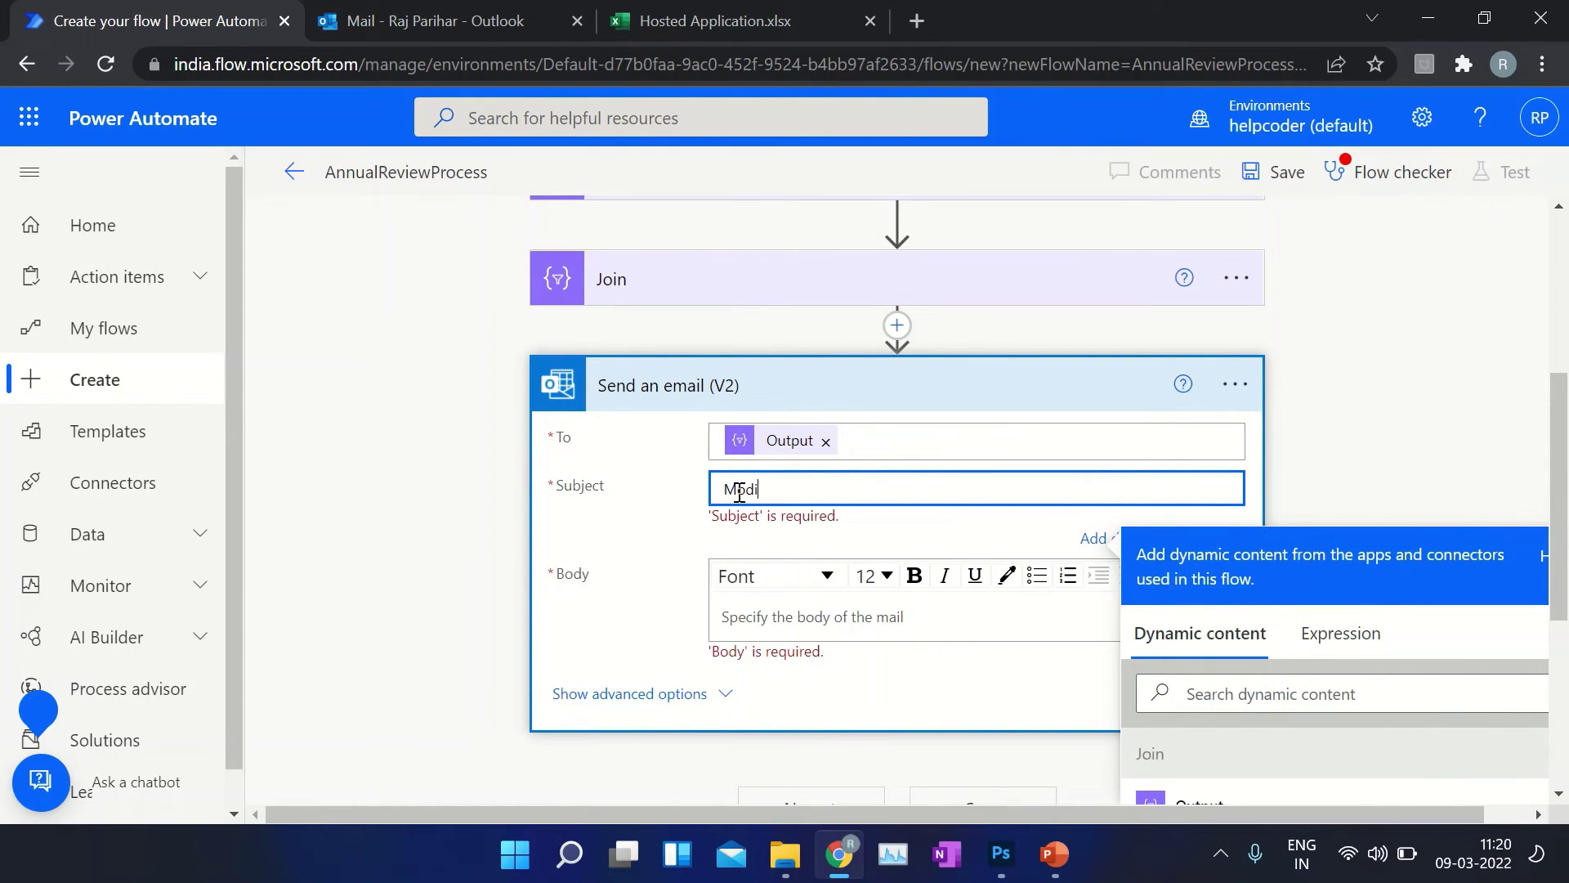
type("fy")
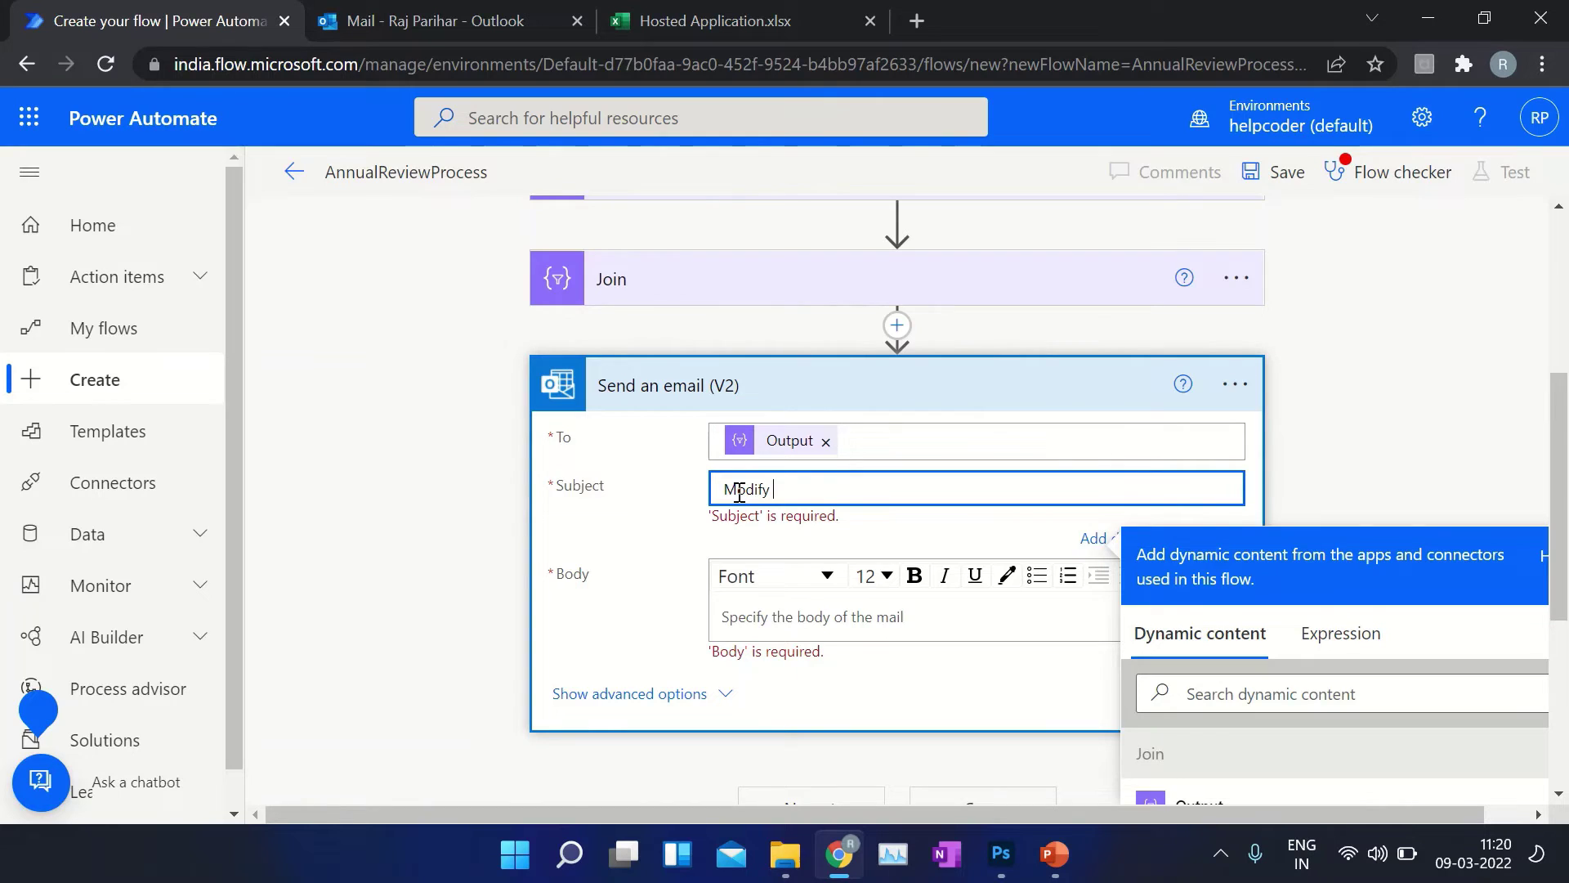
type(" details of your hos")
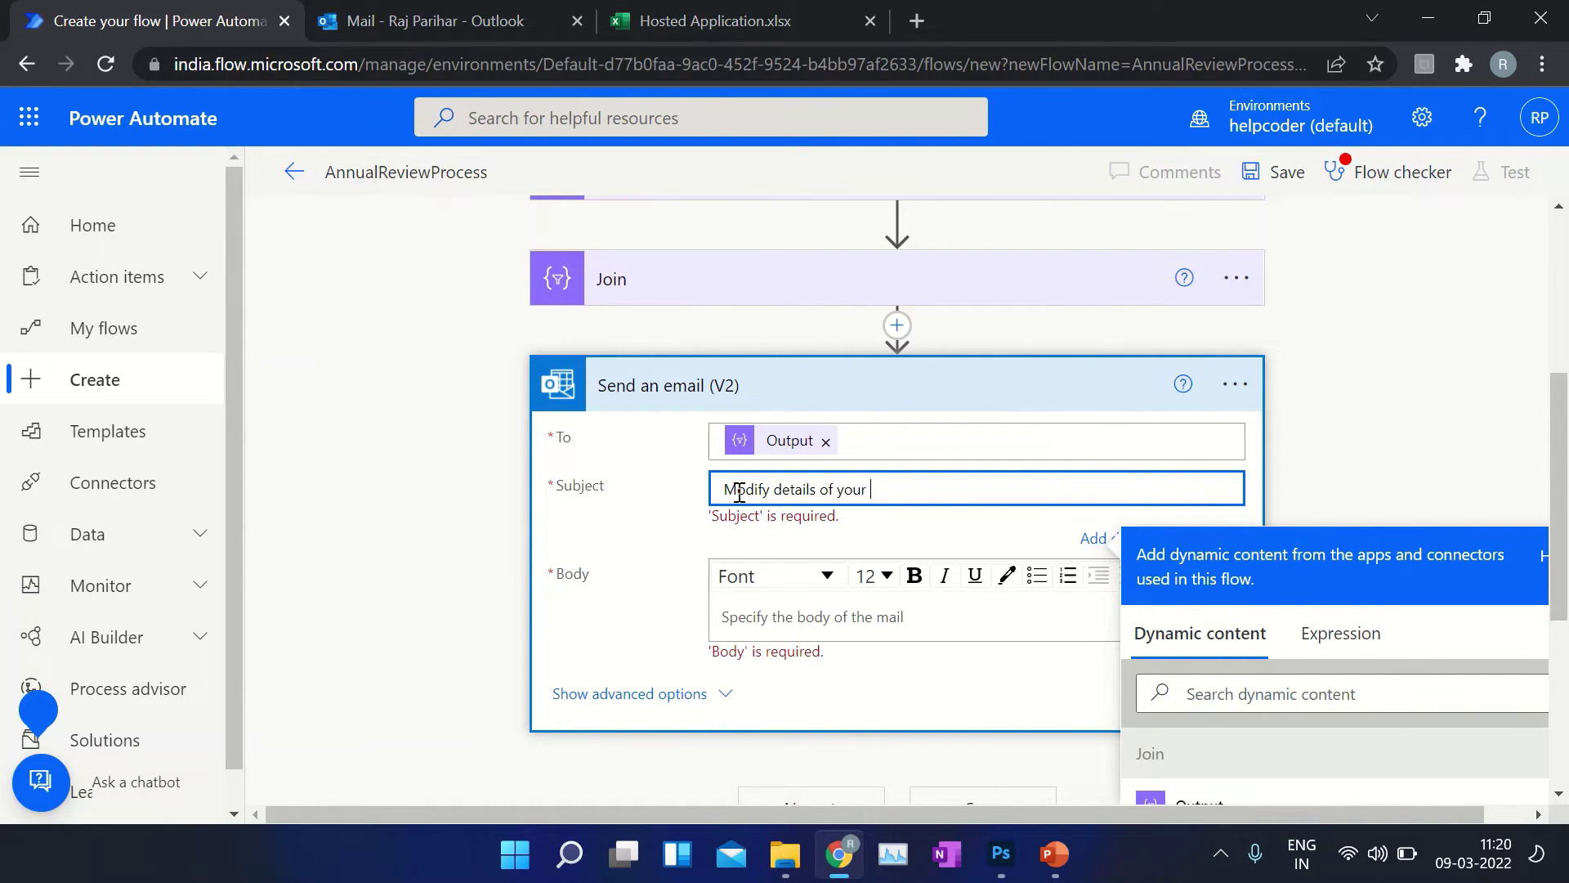
type("ted applic")
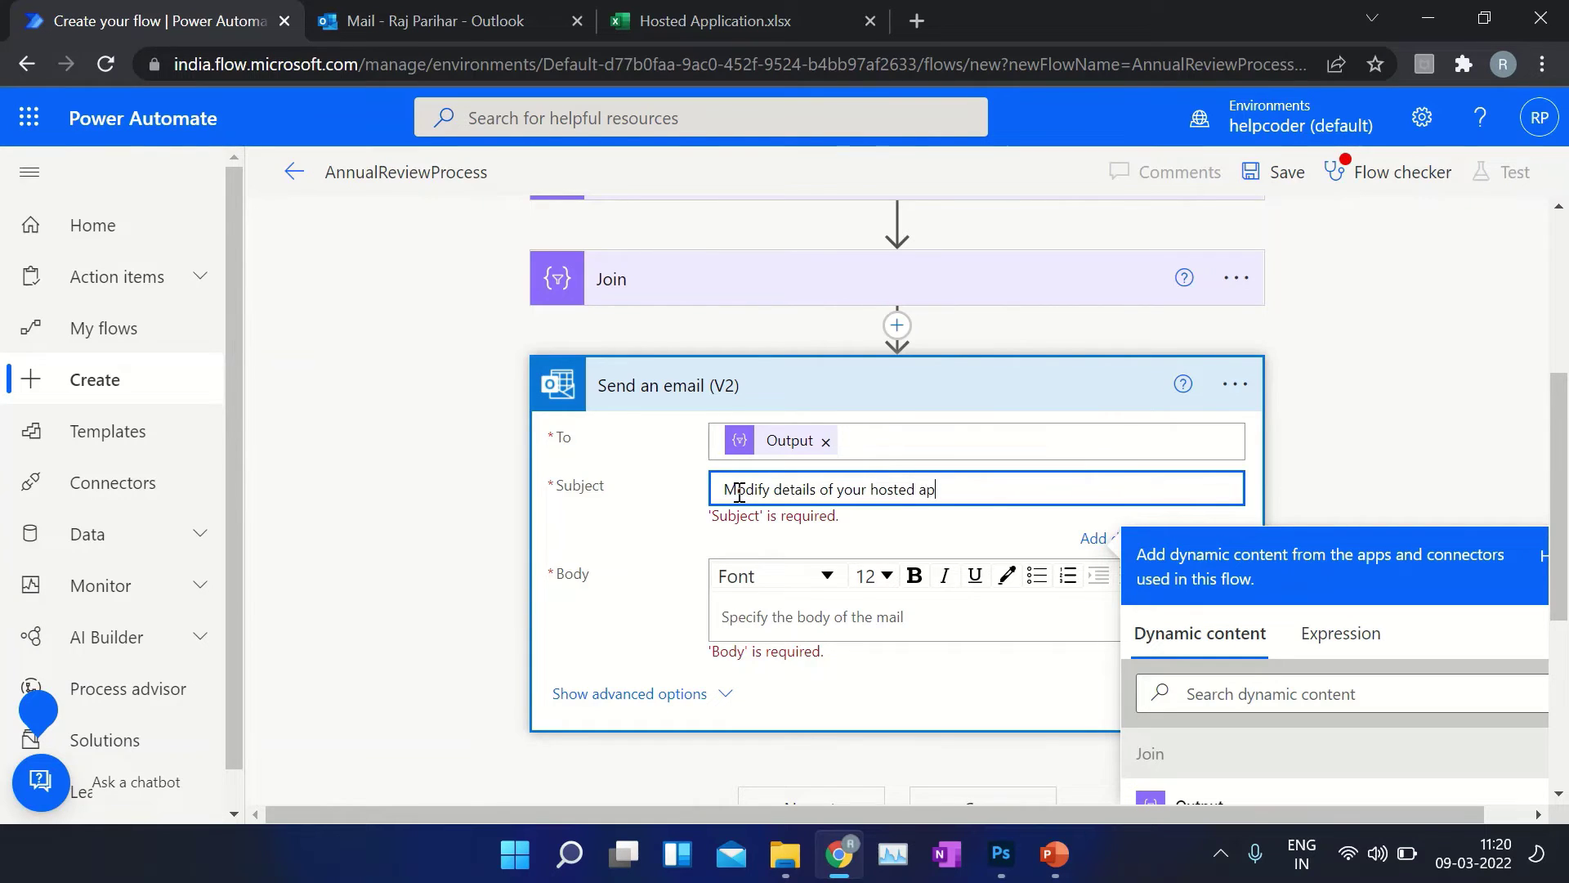
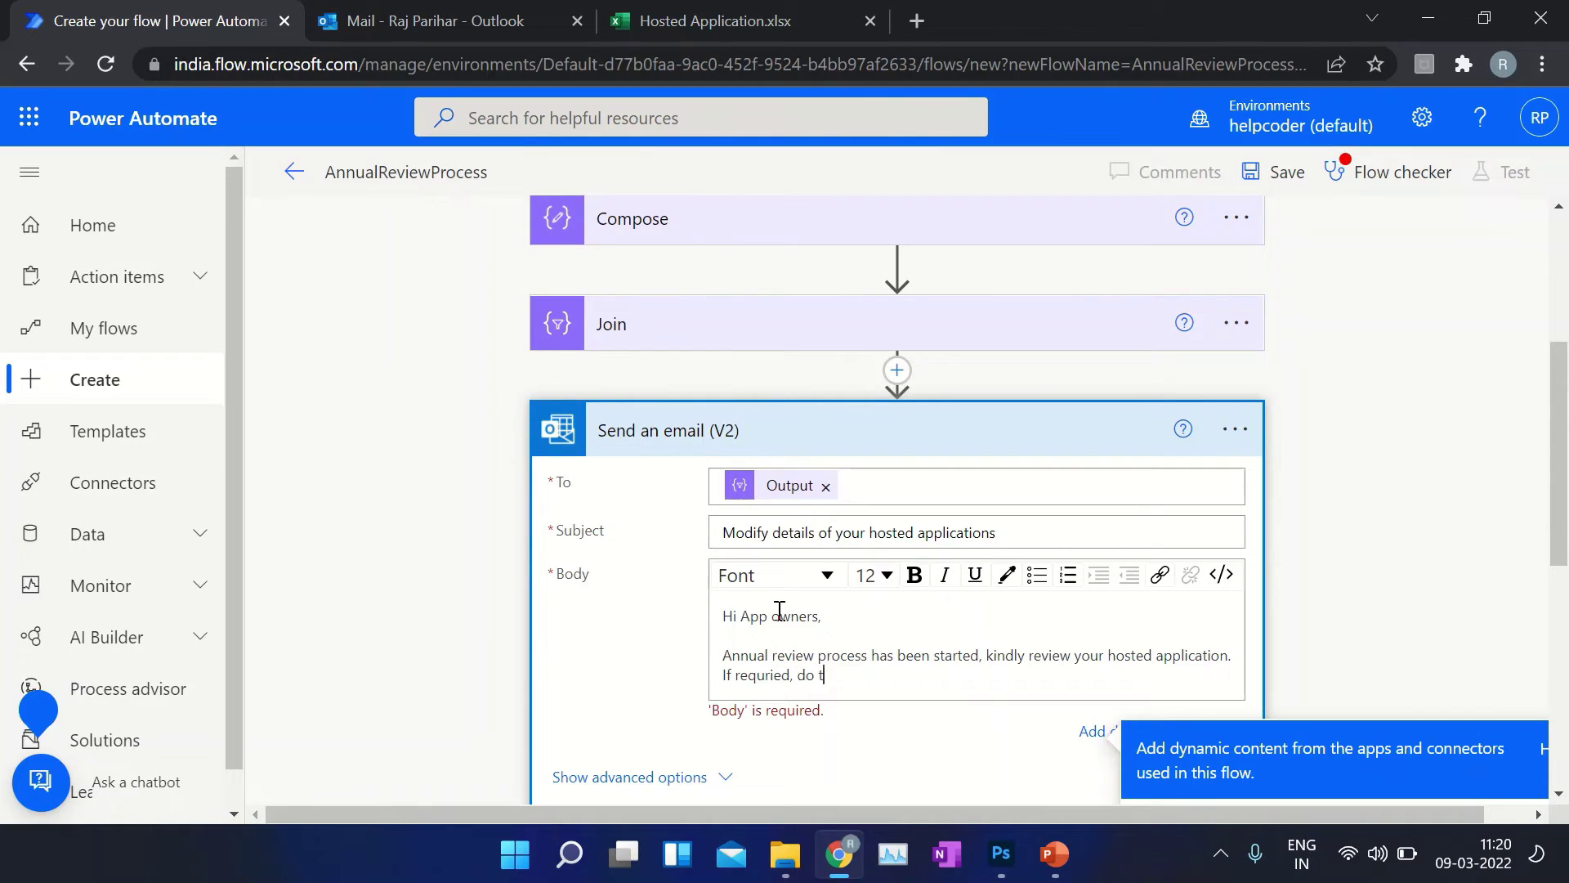
Complete the email body's last sentence as "do the required changes." and add the closing "Thanks!" after a blank line
type("re")
type("quired changes.")
key("Return")
key("Return")
type("Thanks!")
key("Return")
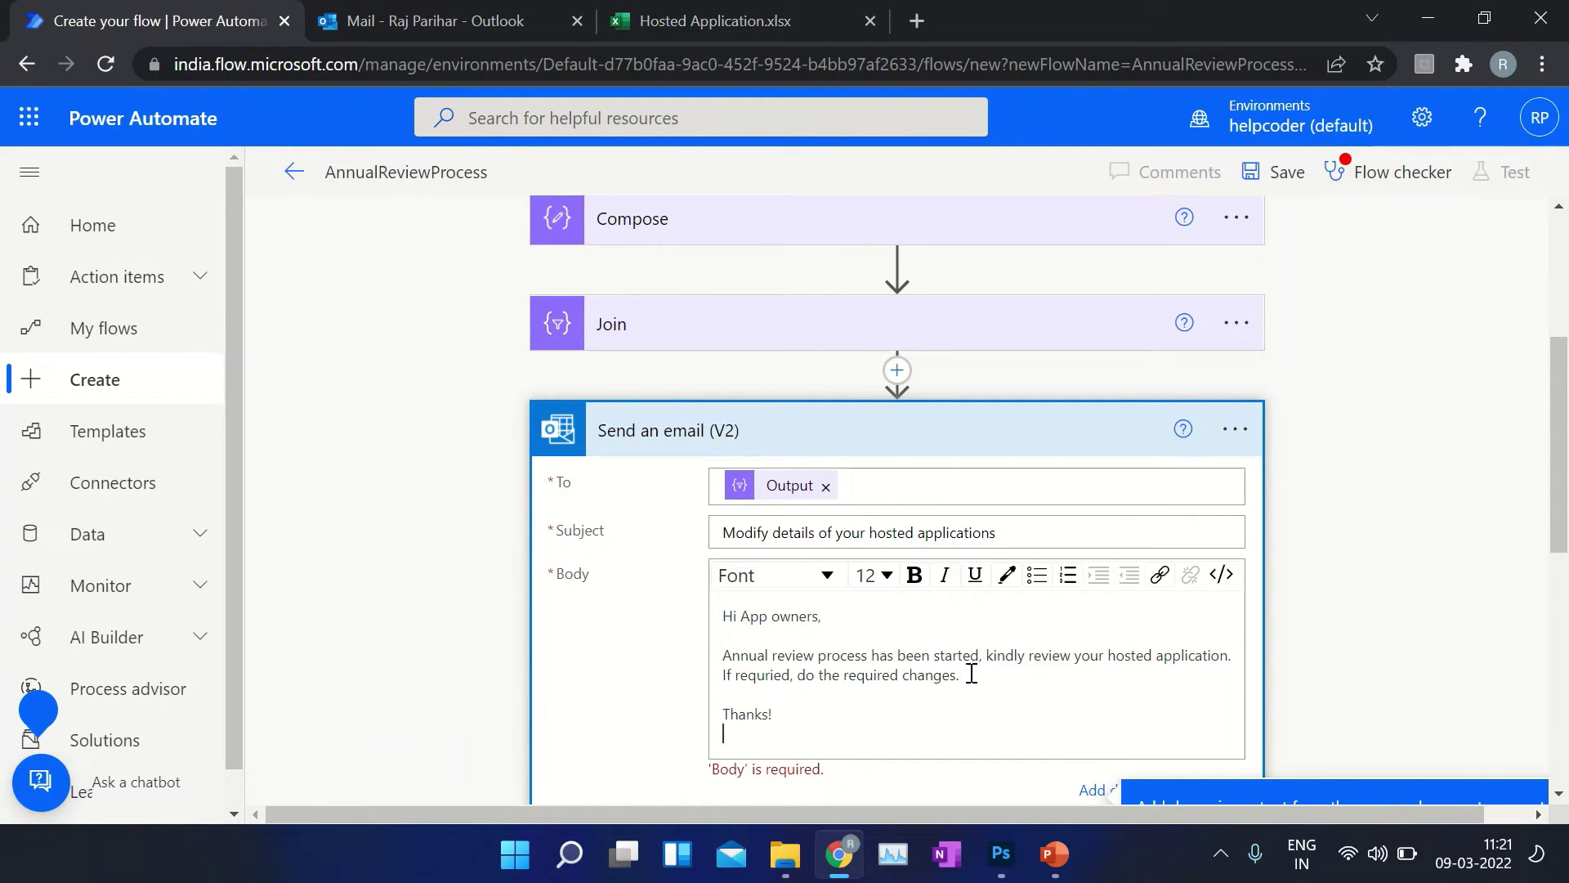
Add the line "Click here to access Excel" to the email body directly below the sentence about required changes
key("Return")
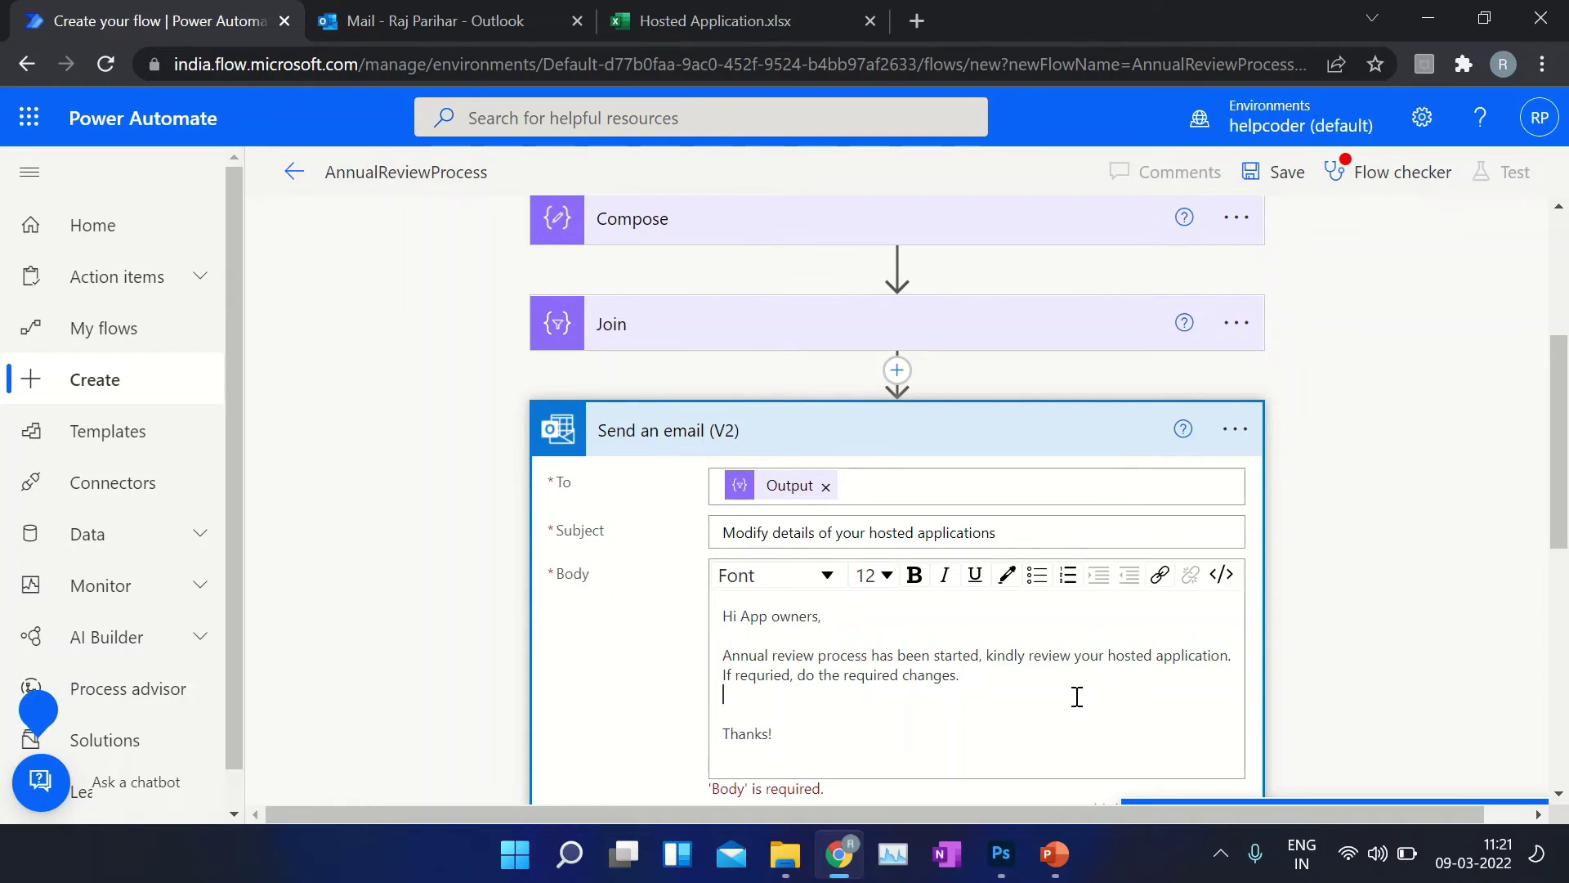
type("CLic")
key("BackSpace")
key("BackSpace")
key("BackSpace")
type("lick here ")
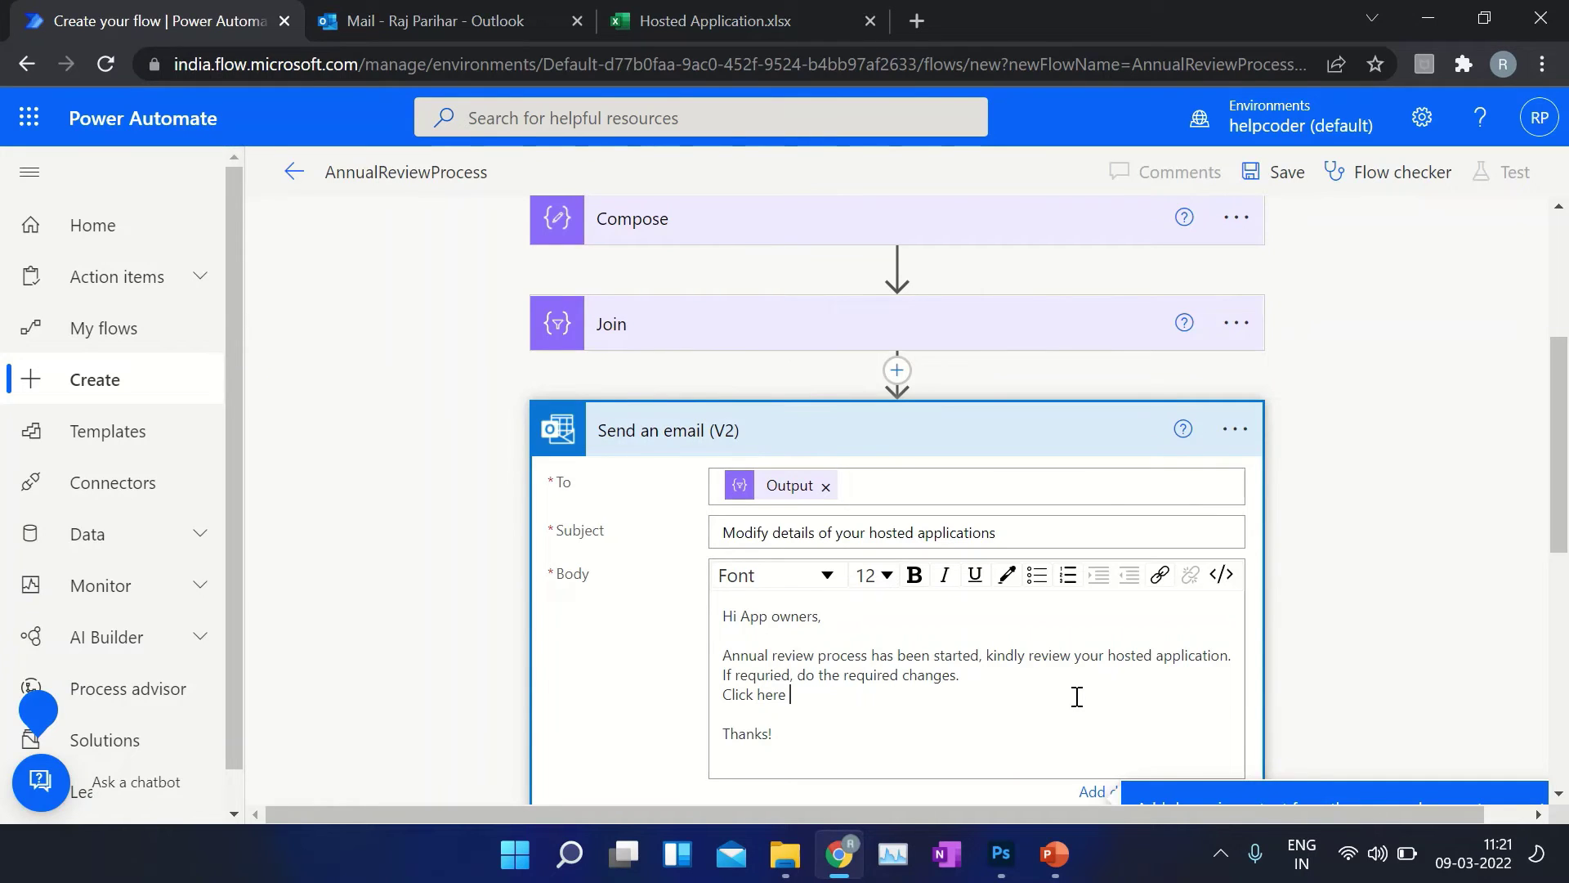
type(" for")
key("BackSpace")
key("BackSpace")
key("BackSpace")
type("to access Exce")
Link the body text "Click here to access Excel" to the web address of the Hosted Application.xlsx workbook
left_click_drag(724, 693, 885, 694)
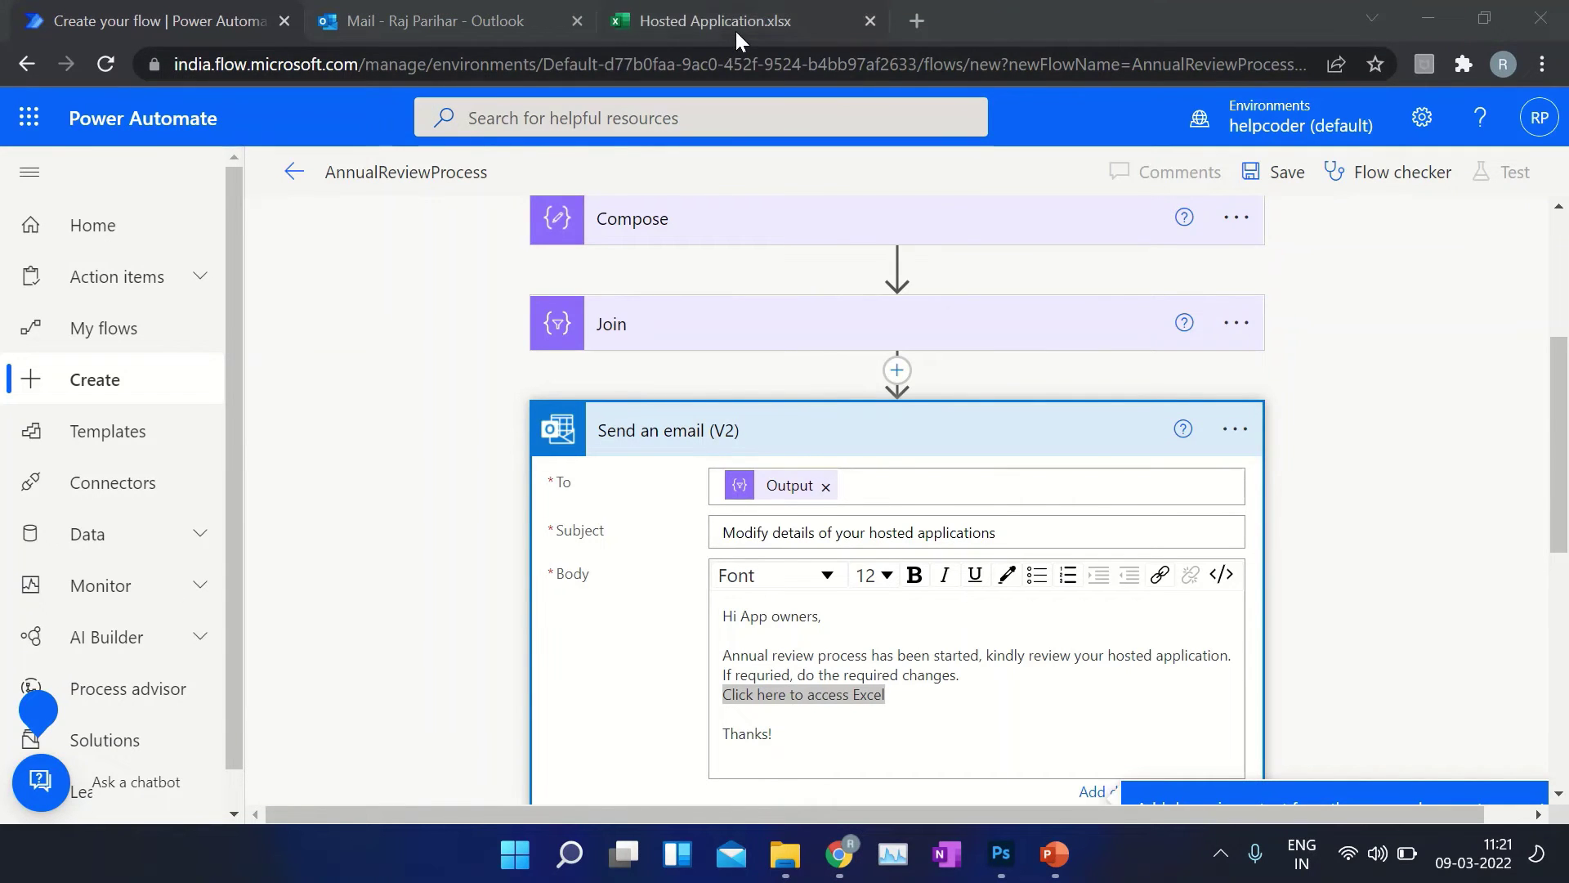
left_click(724, 31)
left_click(438, 66)
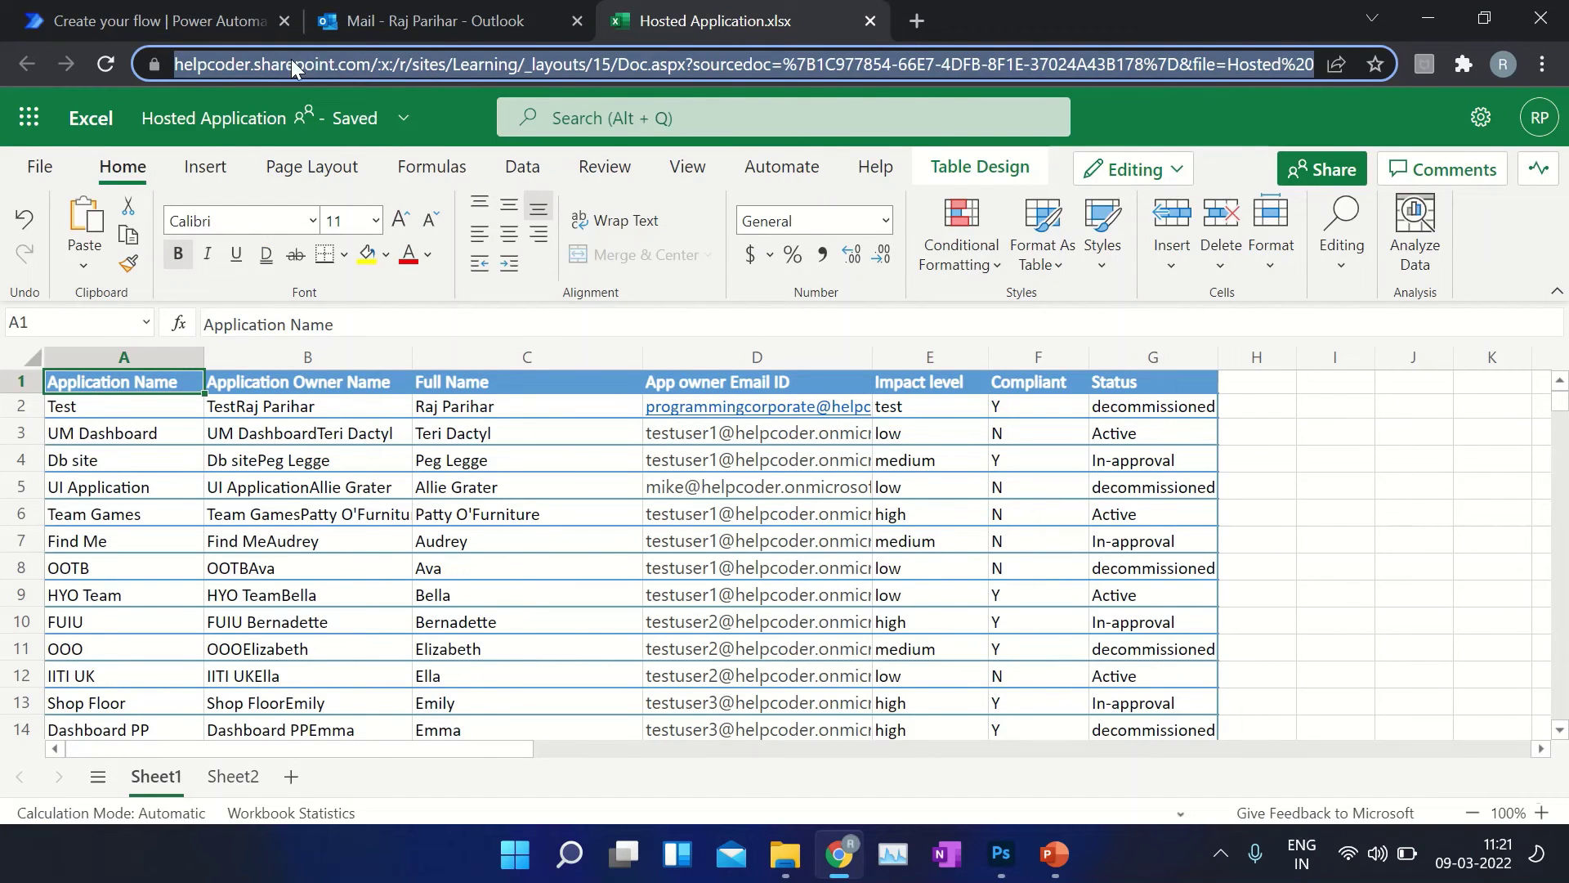
left_click(178, 18)
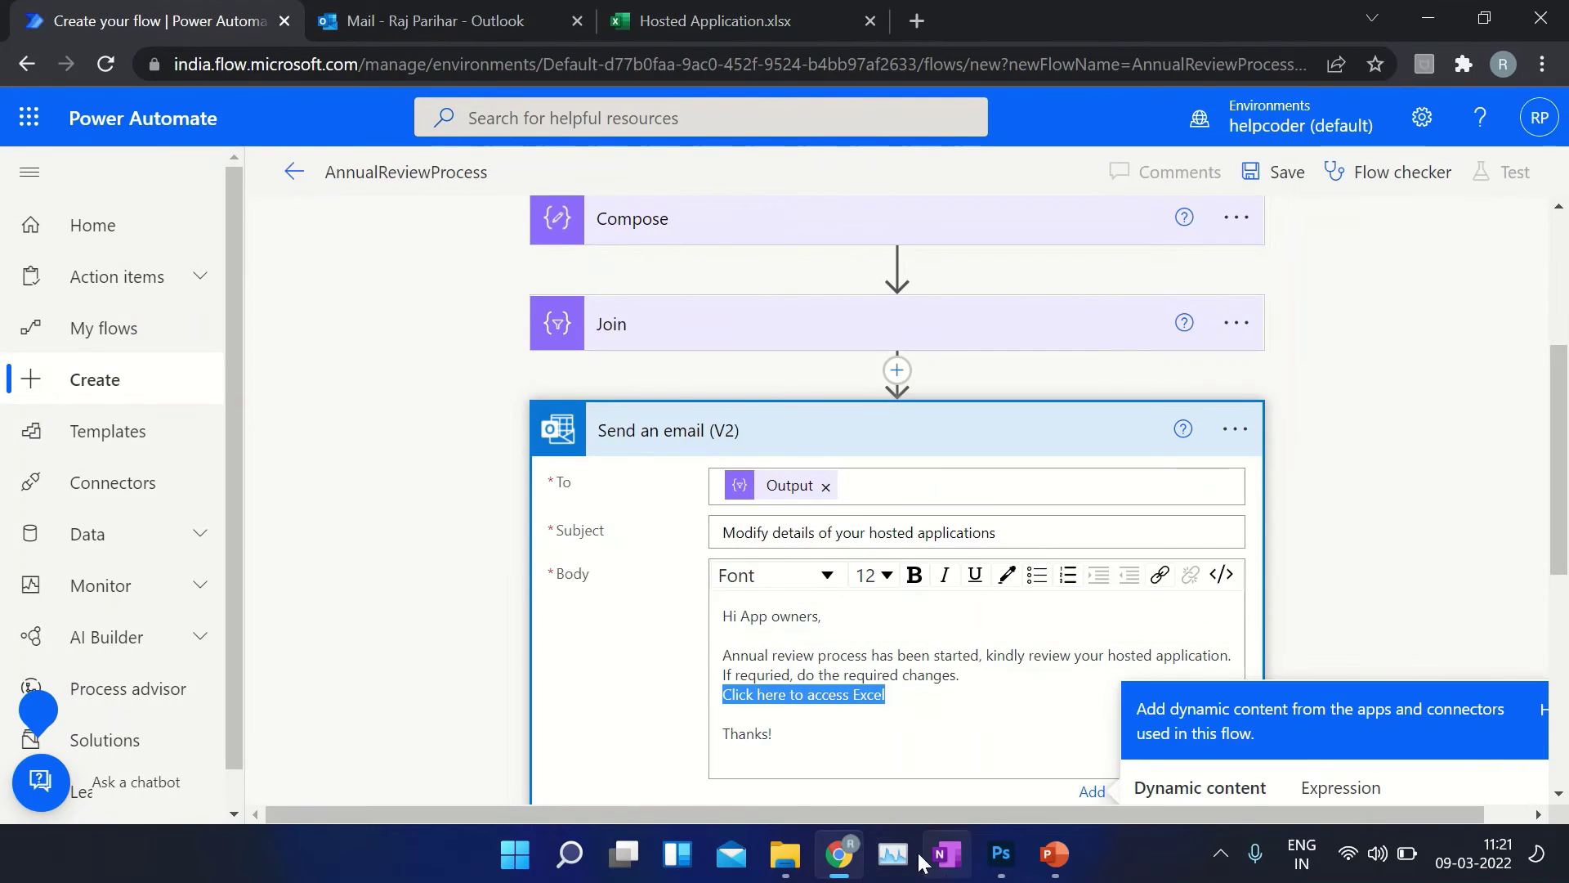
left_click(1164, 577)
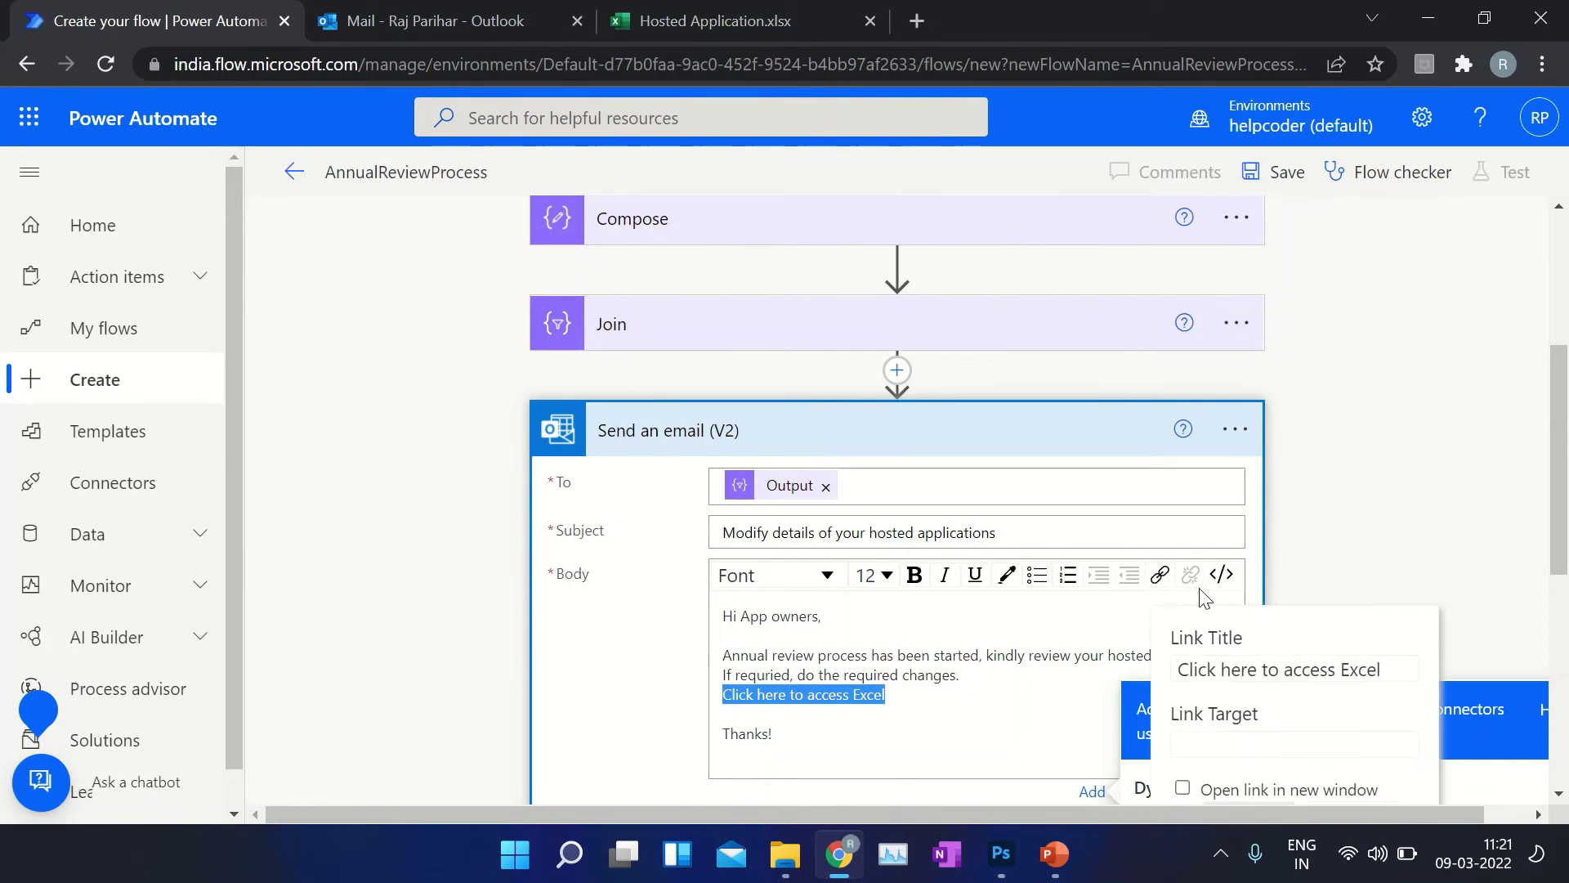
left_click(1177, 744)
key("ctrl+v")
scroll(1241, 600, "down", 2)
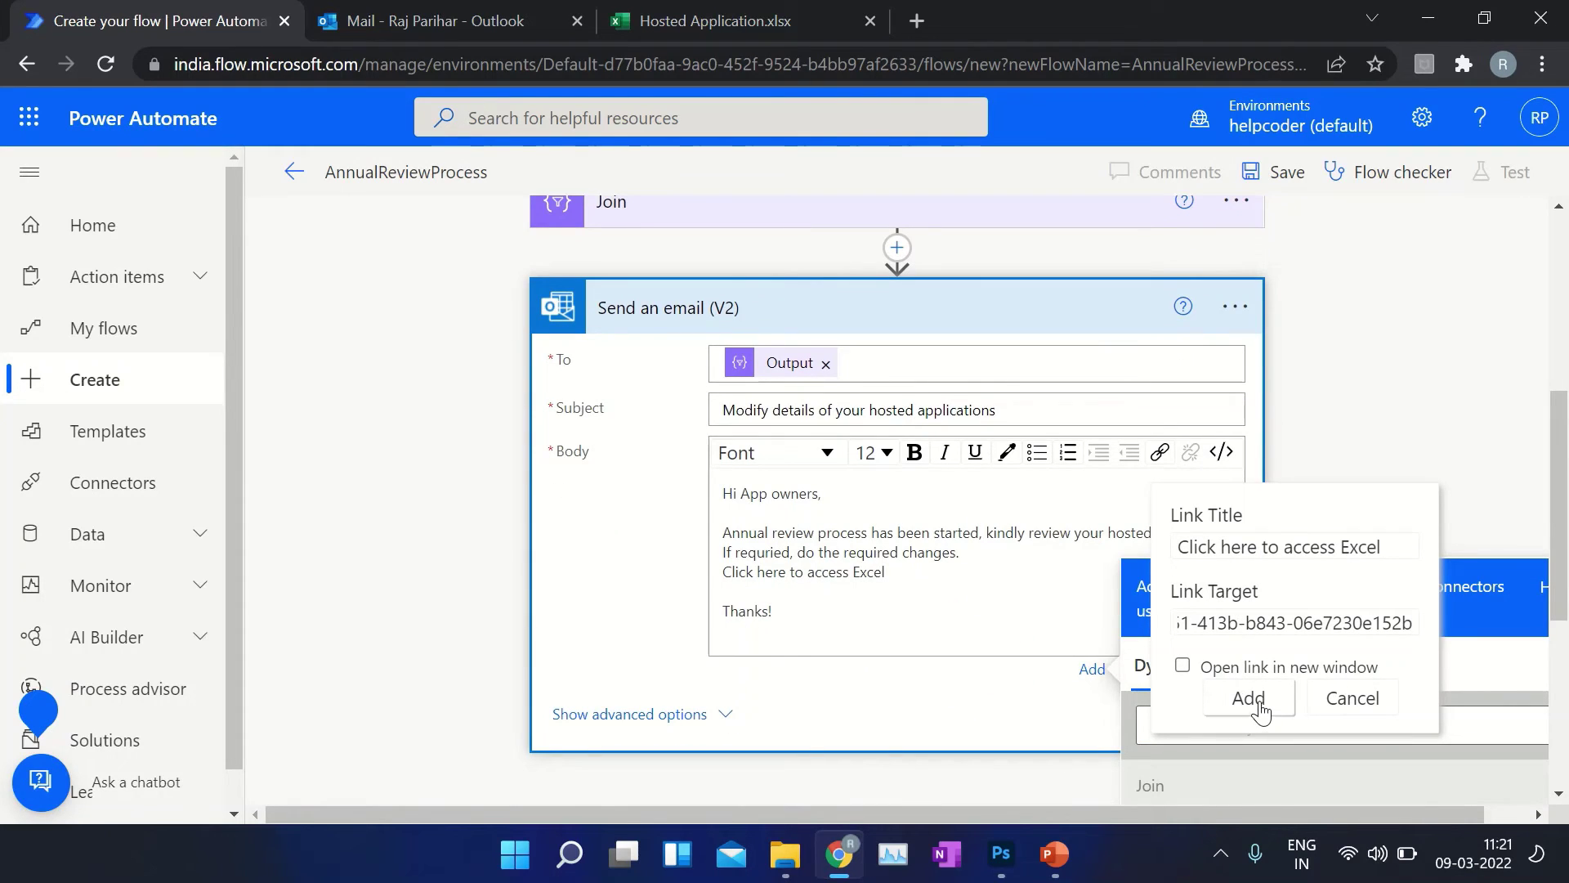
left_click(1248, 697)
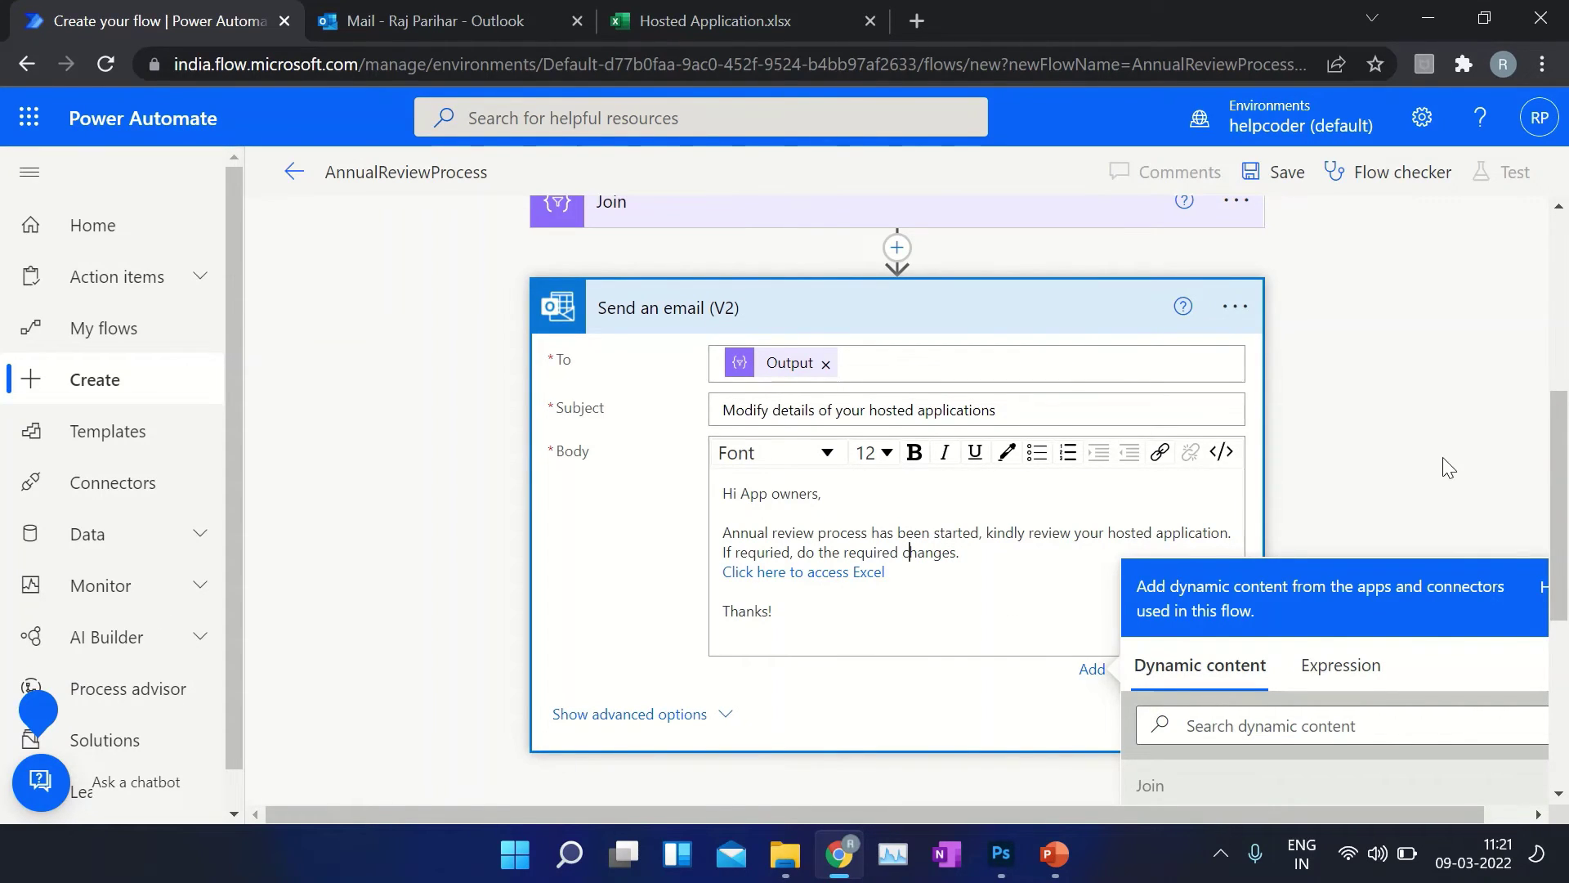
Save the AnnualReviewProcess flow
left_click(1350, 421)
scroll(1361, 413, "up", 3)
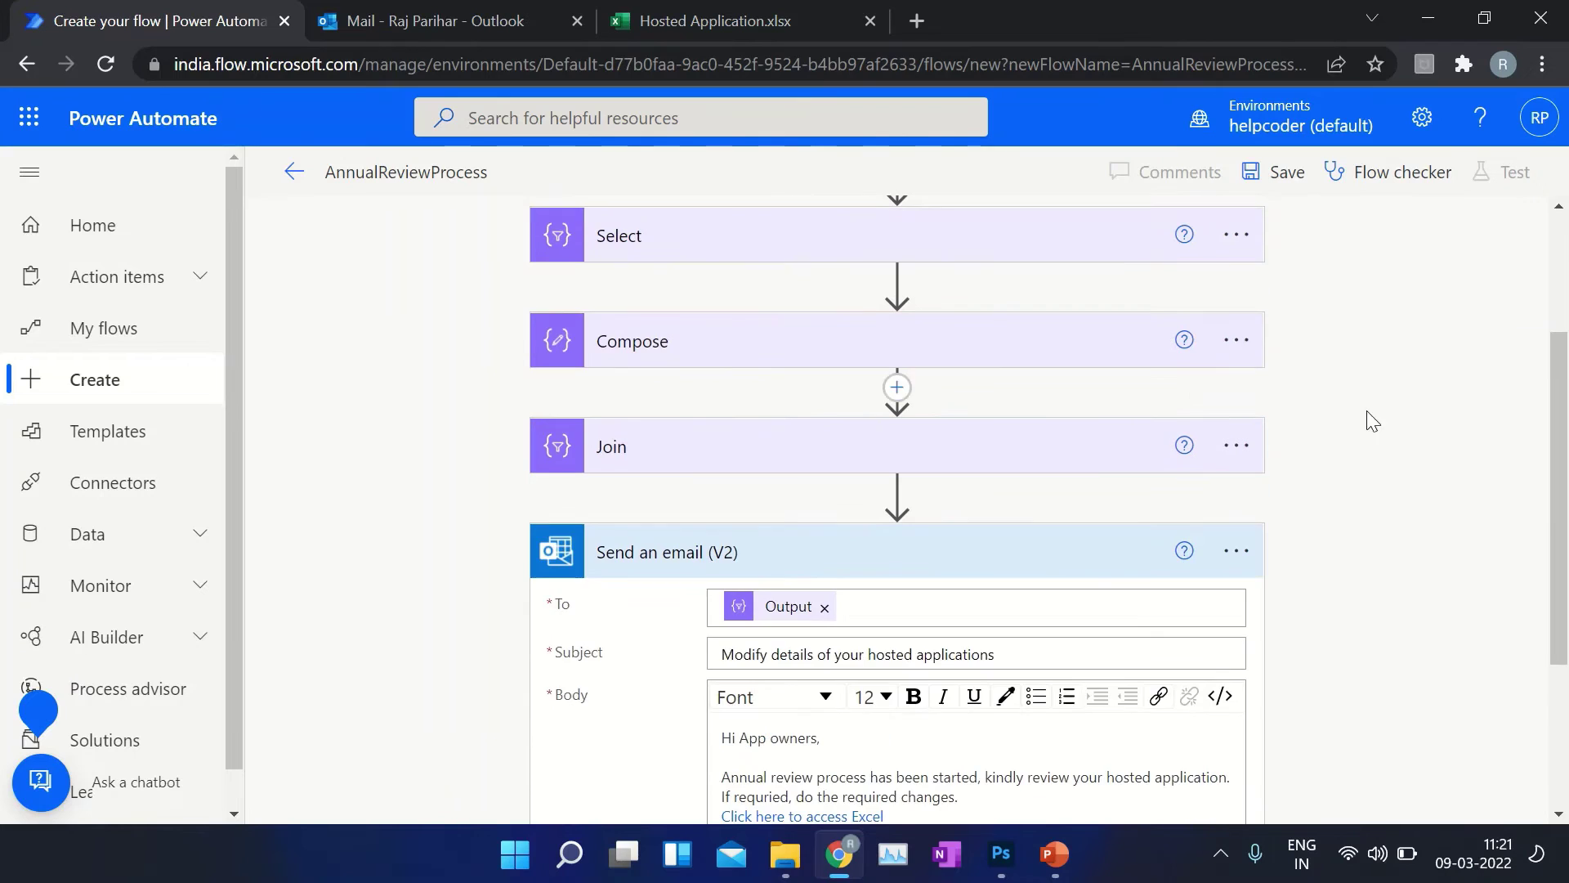
left_click(1276, 171)
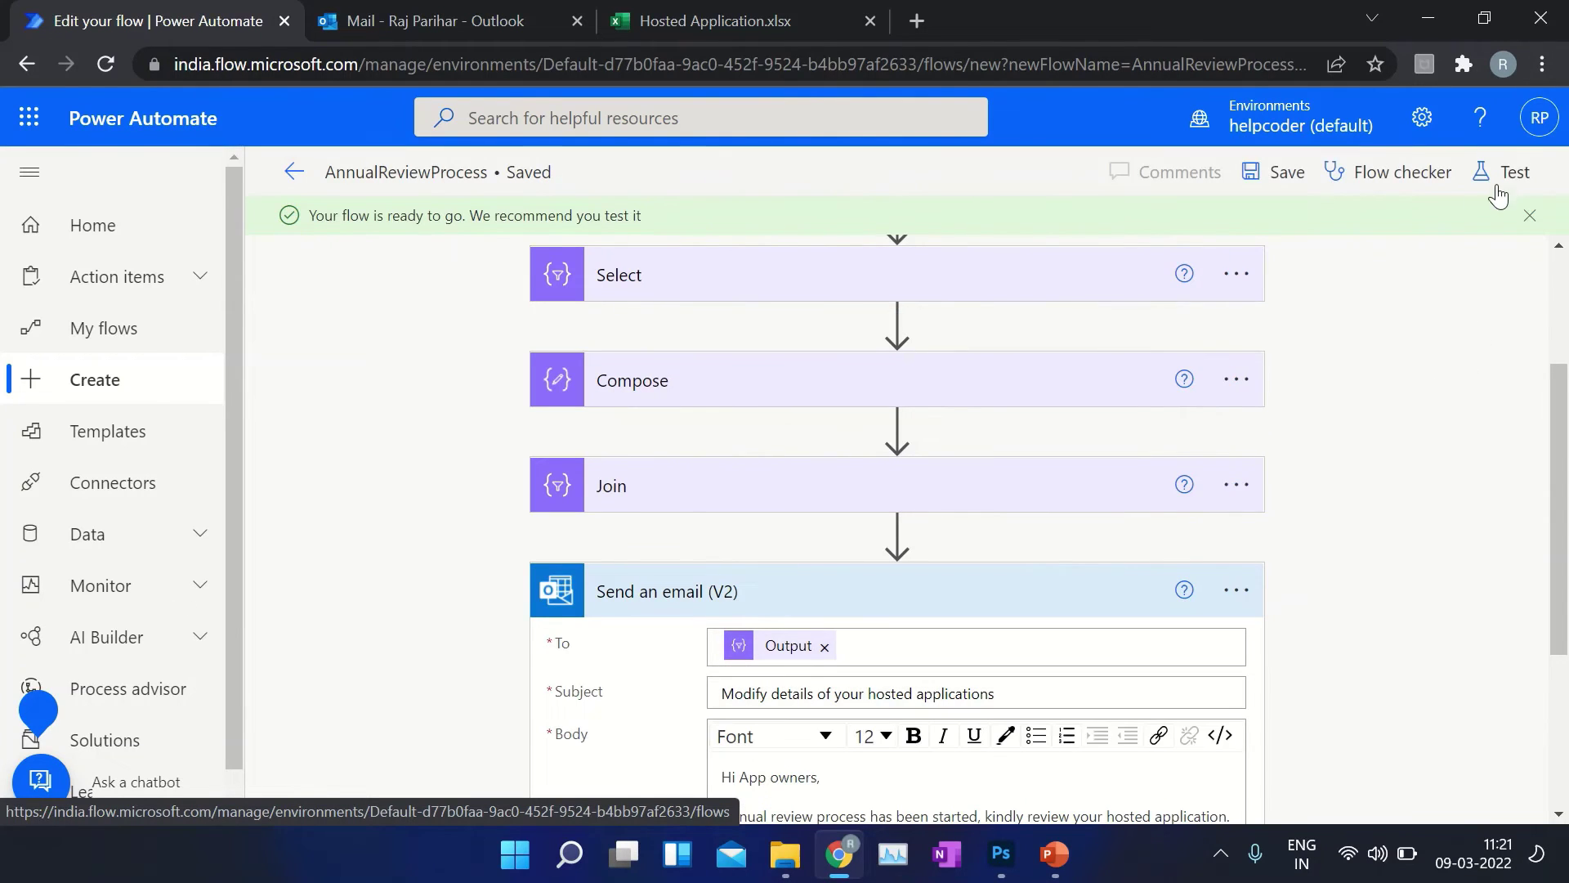
Test the flow manually by running it with its existing connections, and open the resulting run
left_click(1507, 173)
left_click(1210, 246)
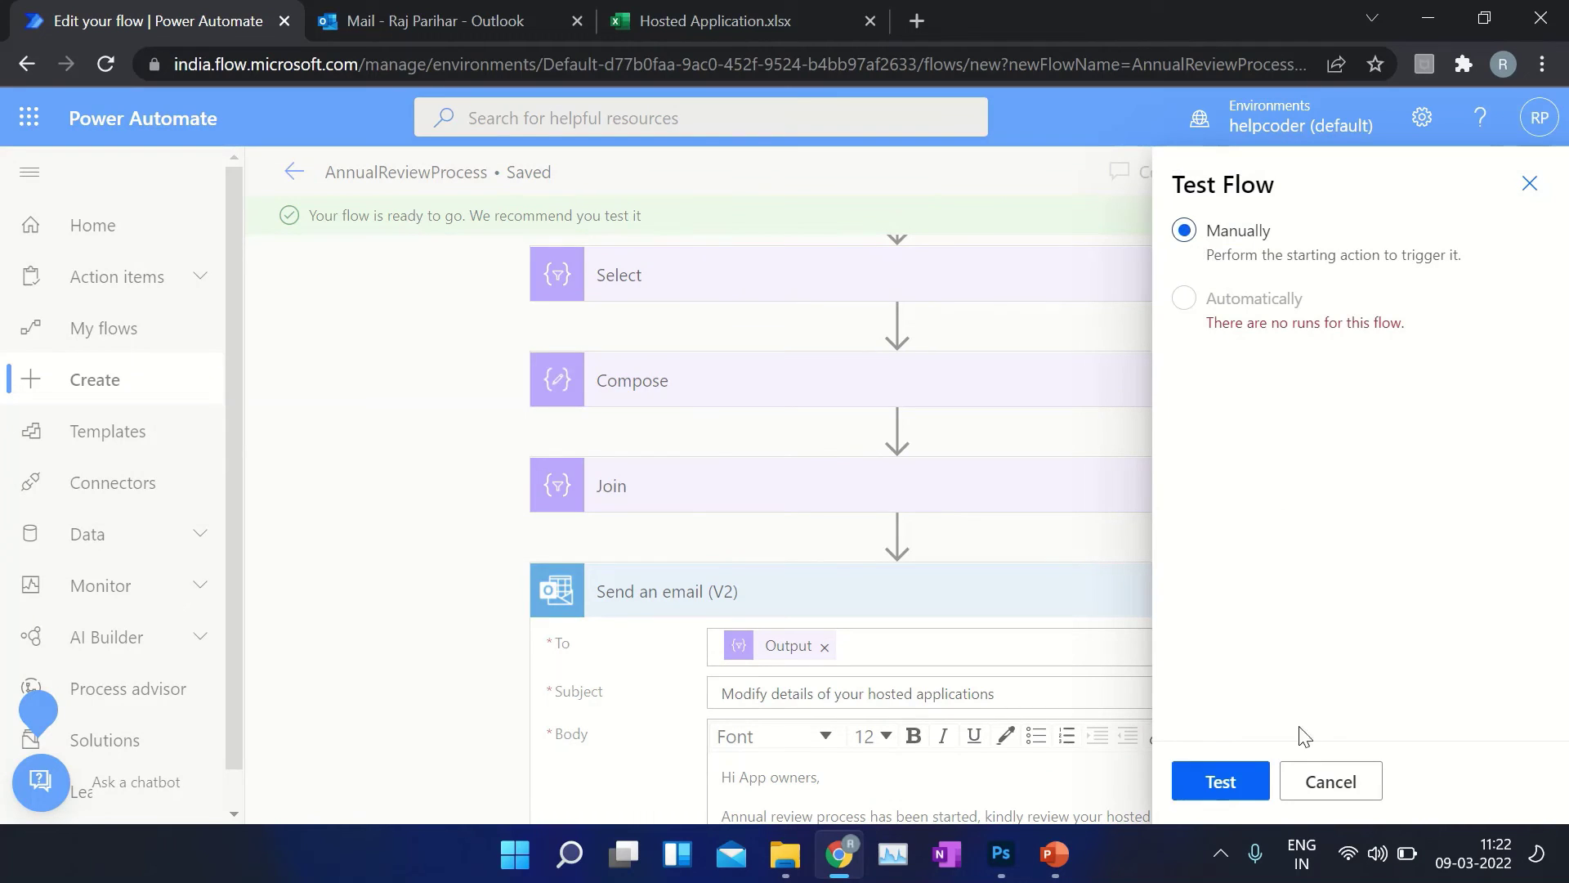
left_click(1221, 782)
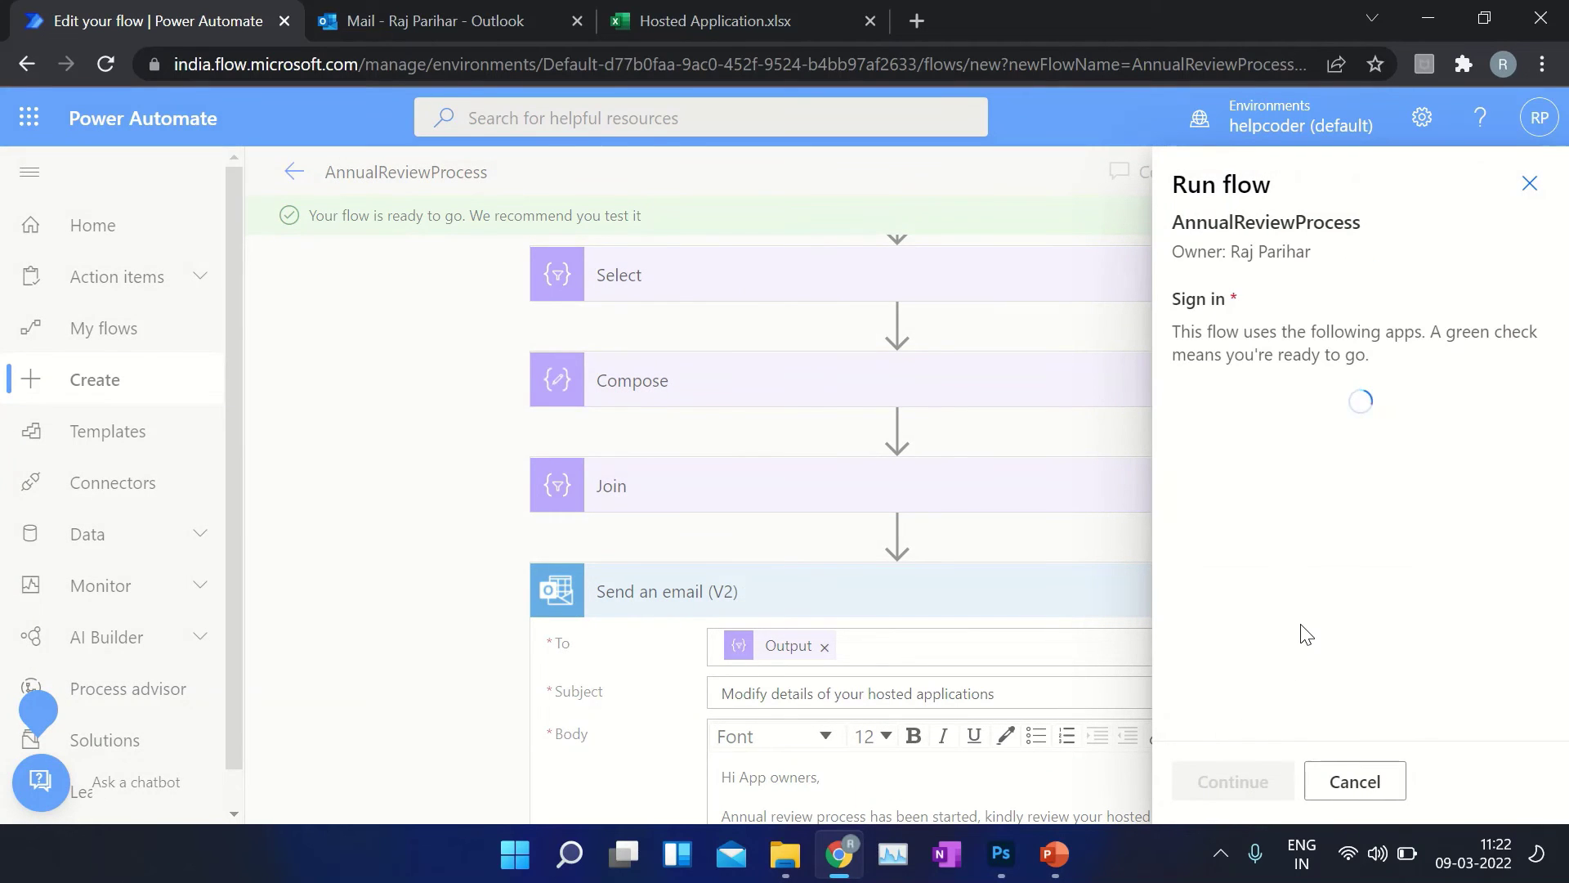
left_click(1233, 781)
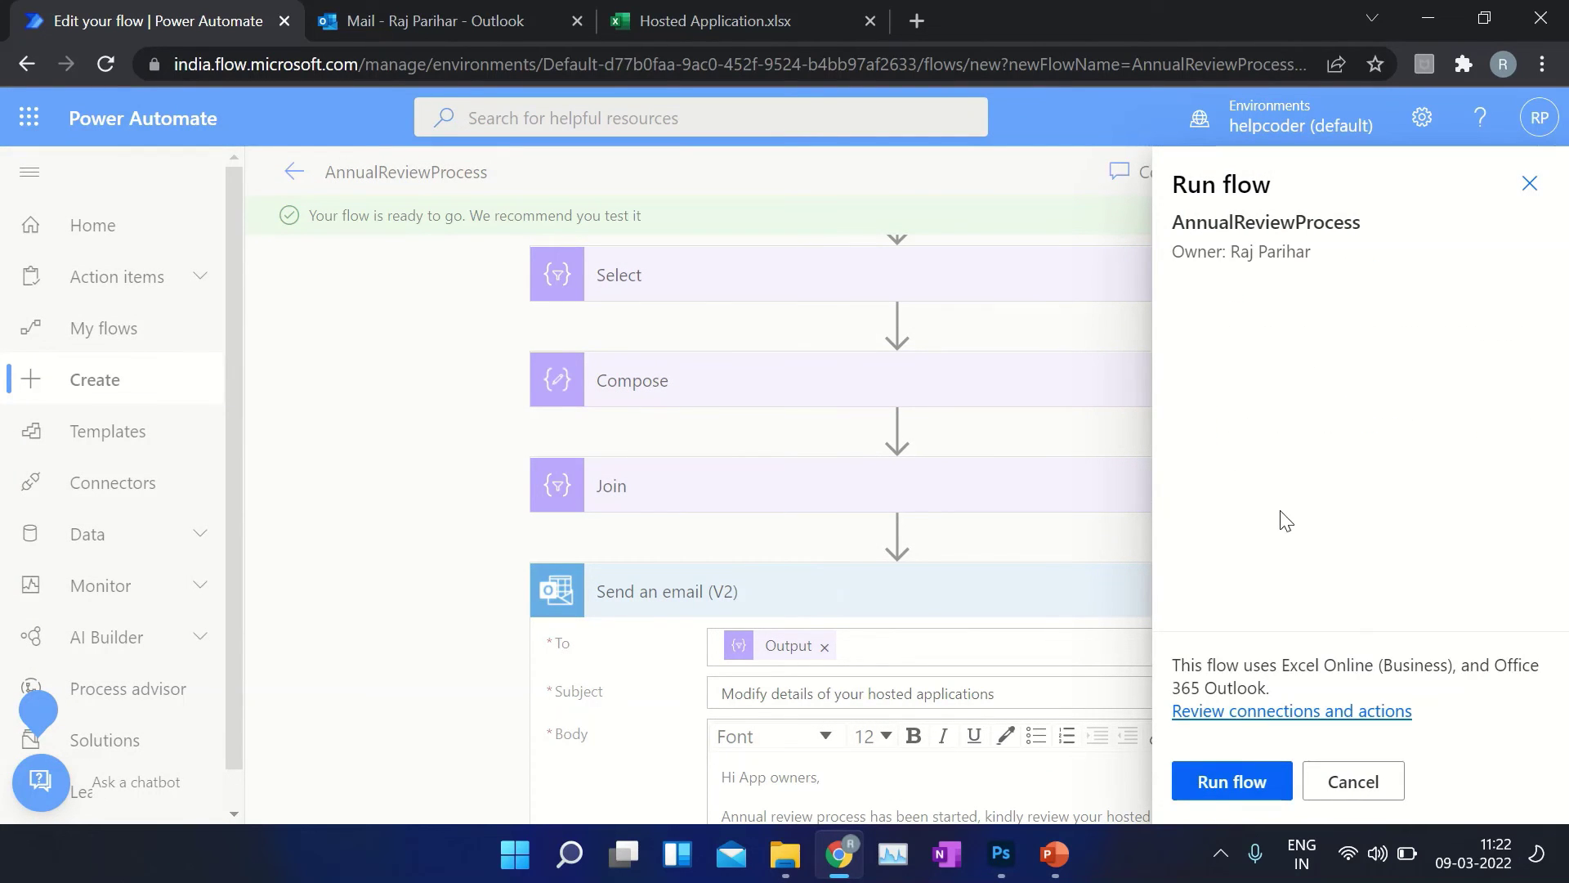
left_click(1242, 789)
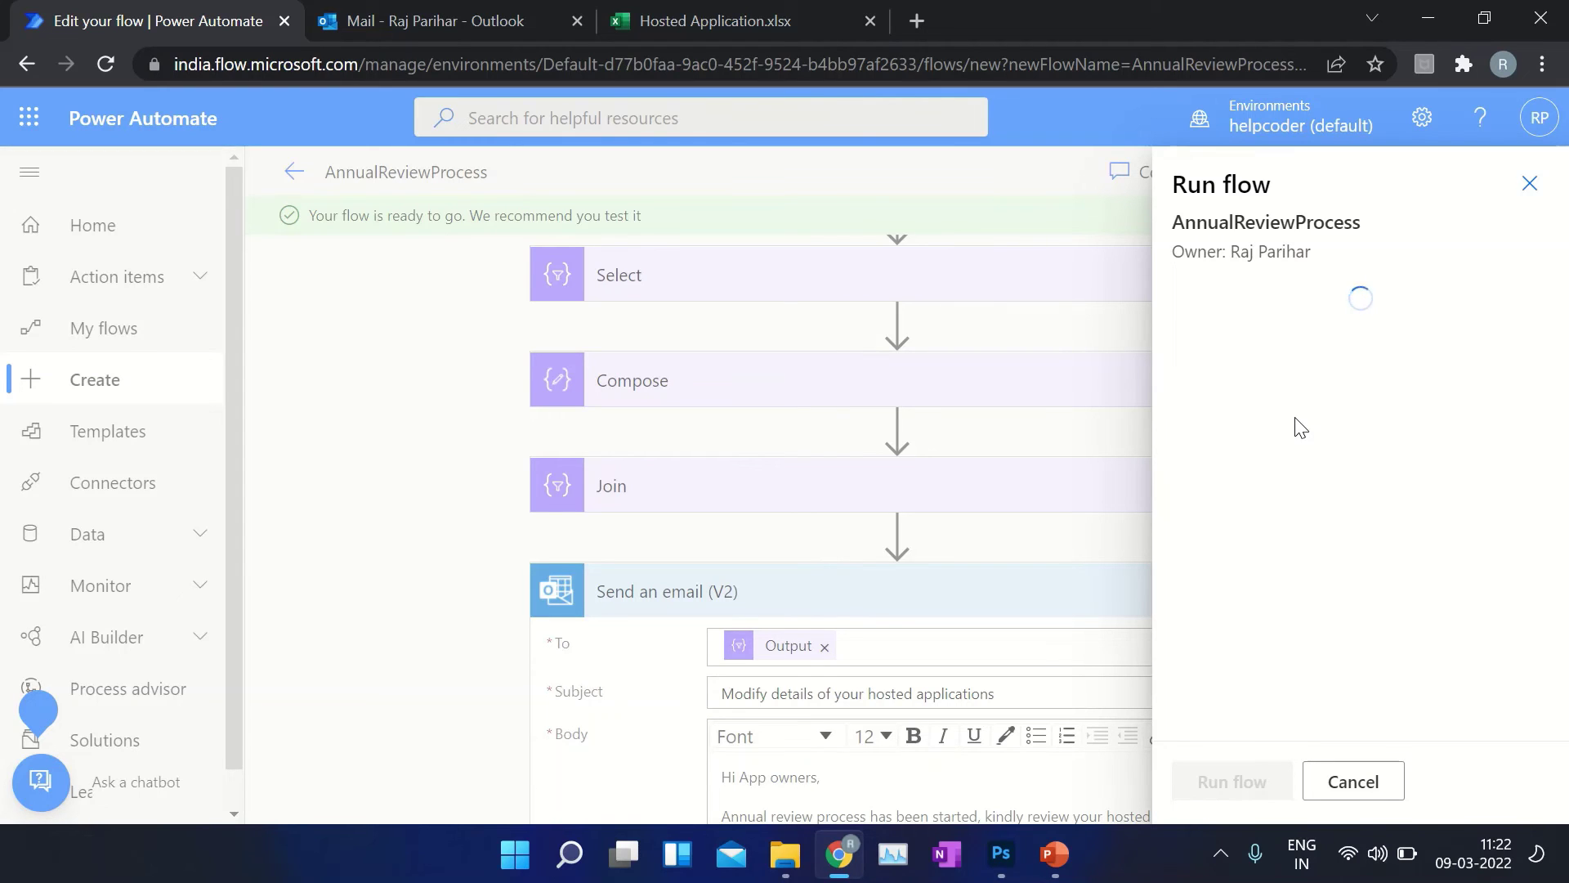
left_click(1208, 778)
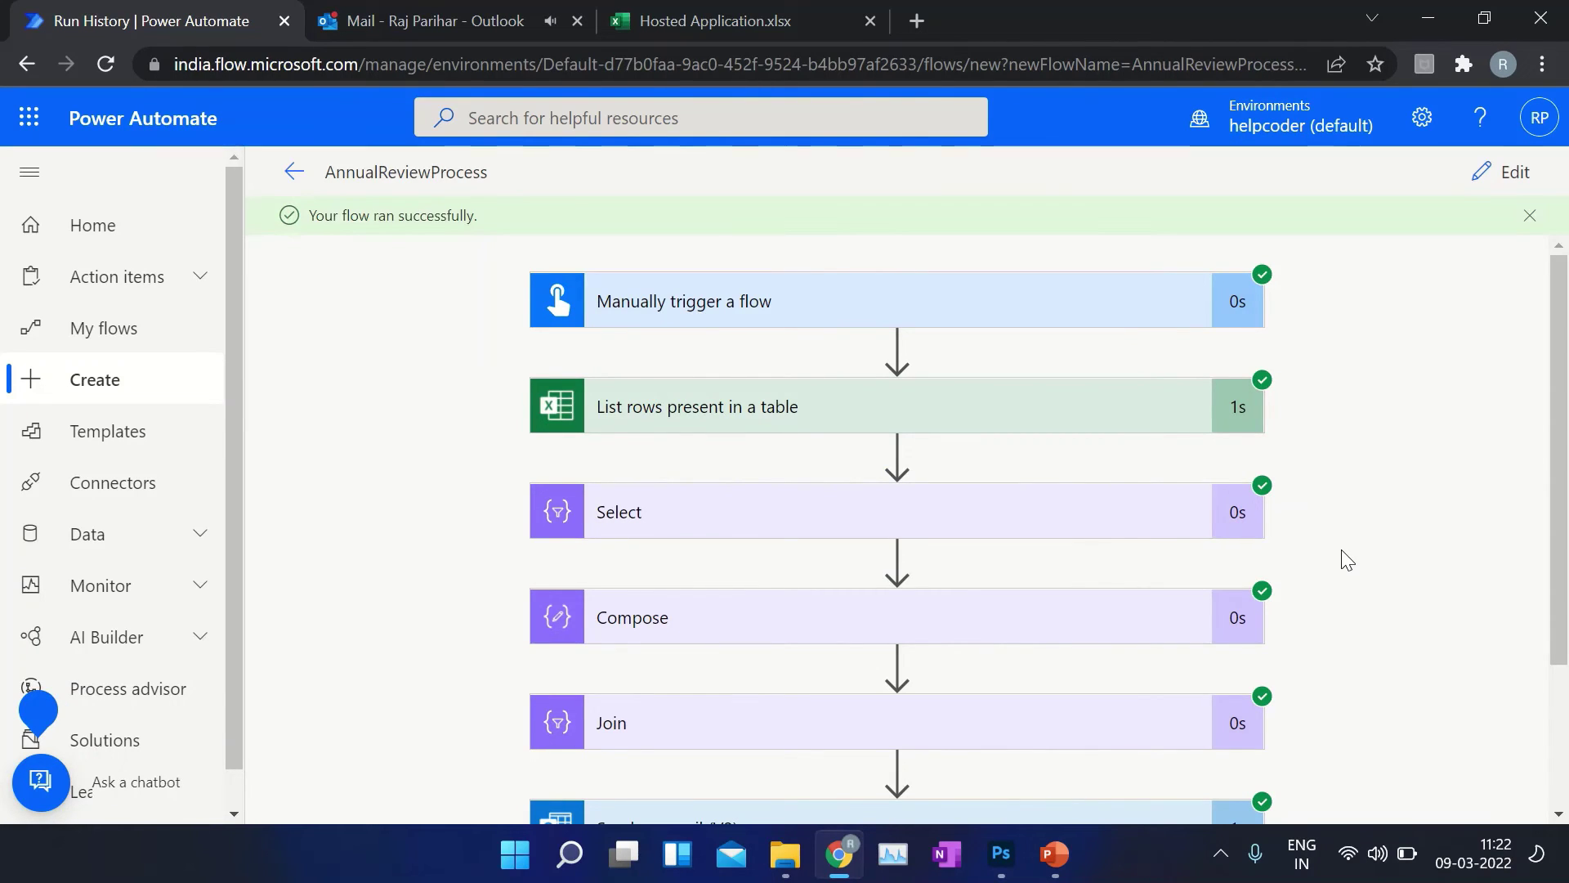
Review the run's action statuses and examine the email addresses in the Select action's output body
scroll(1347, 560, "down", 3)
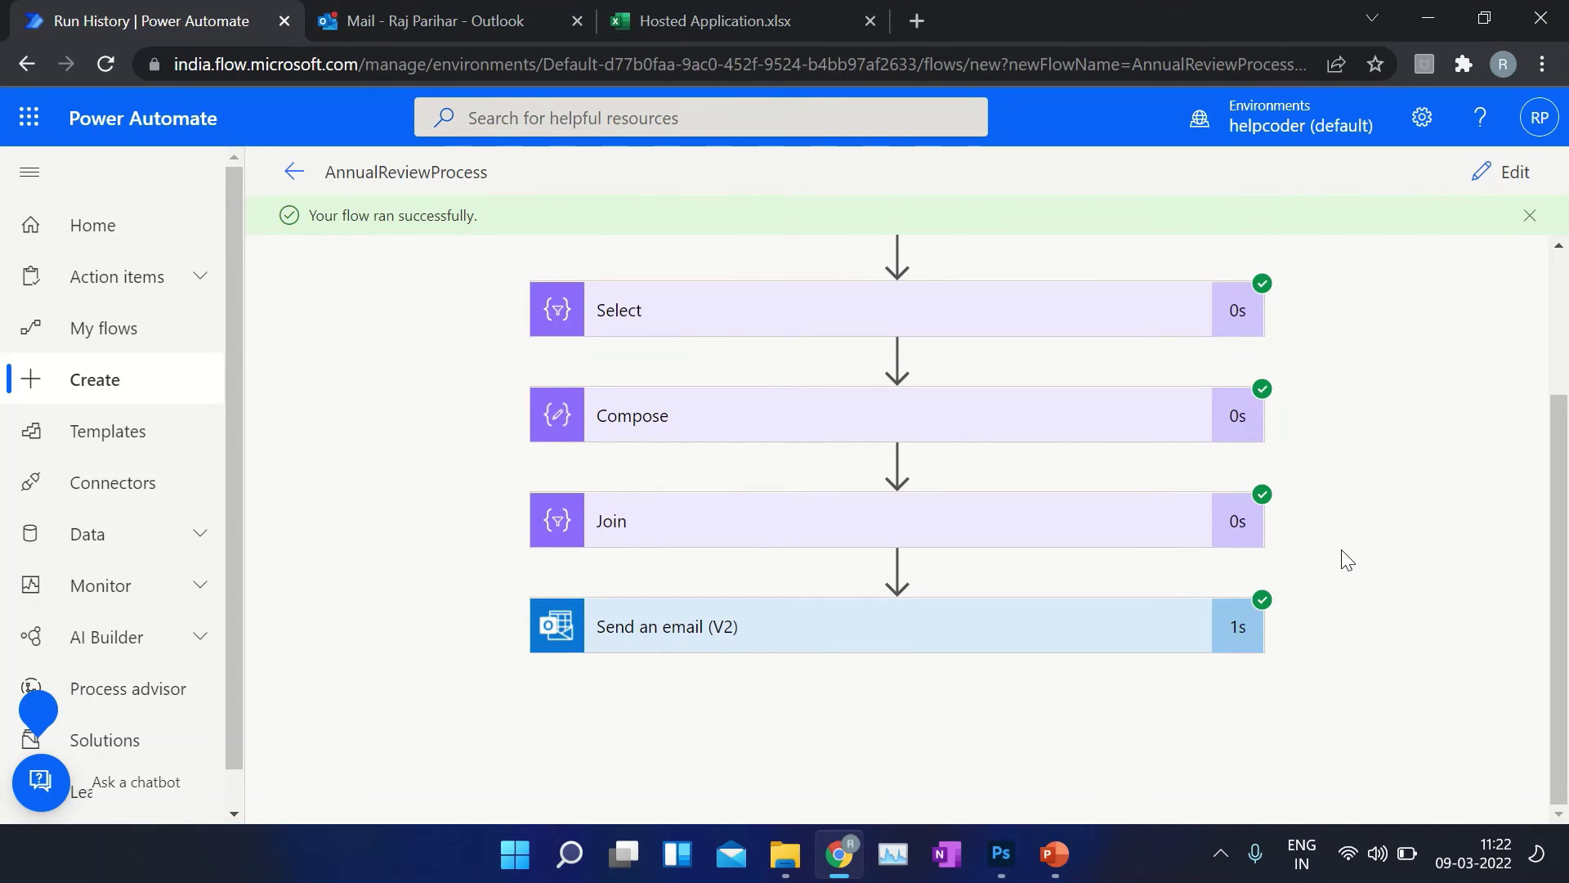
scroll(1344, 556, "up", 3)
left_click(746, 535)
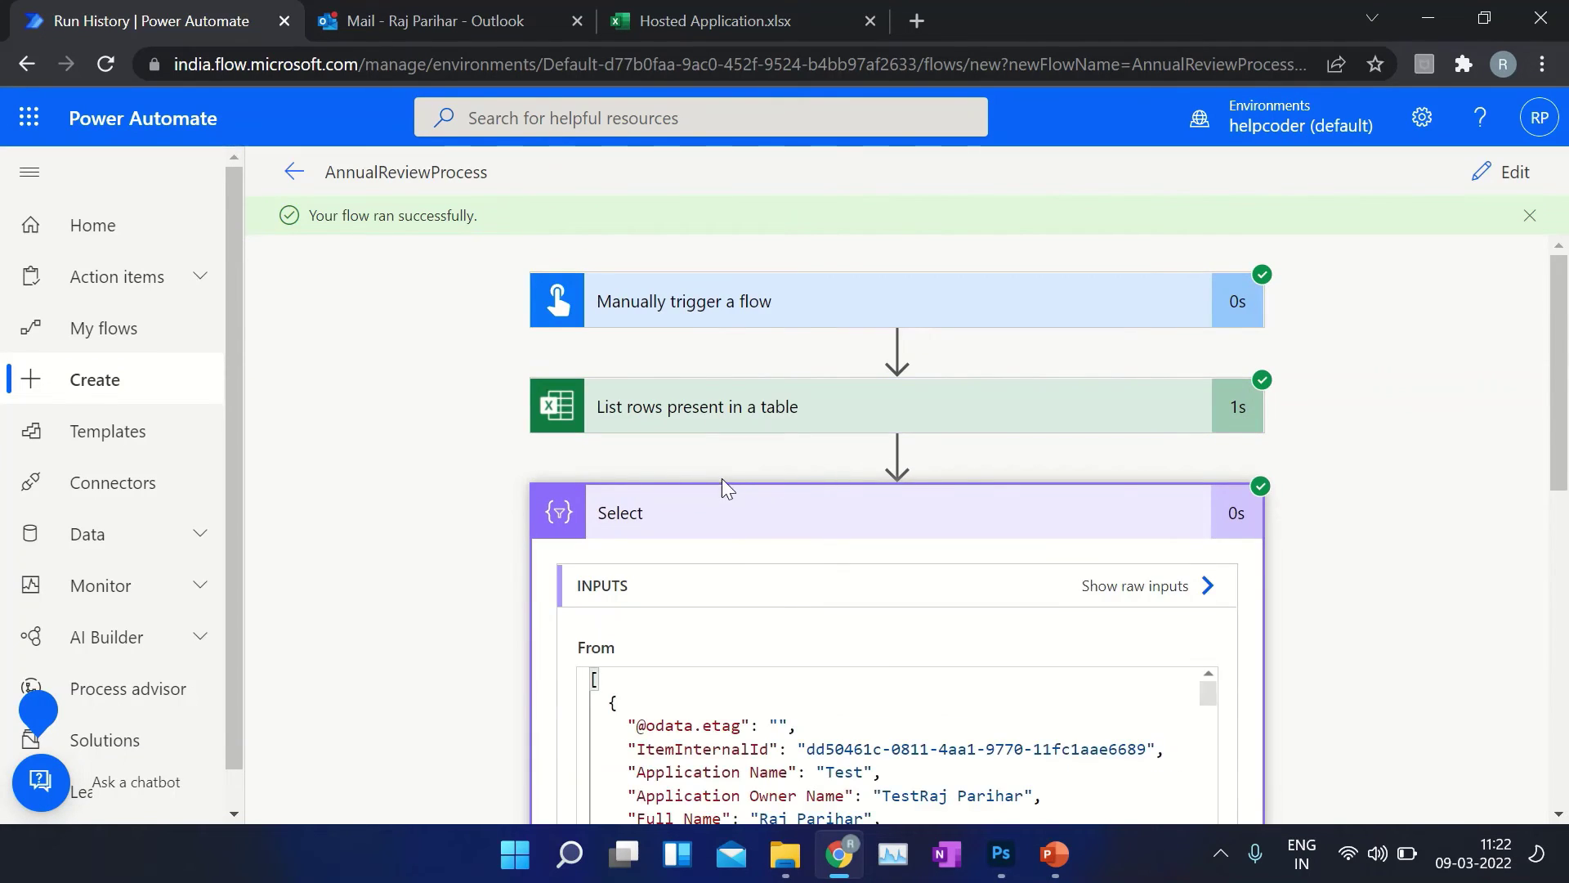
scroll(747, 466, "down", 3)
scroll(820, 634, "down", 5)
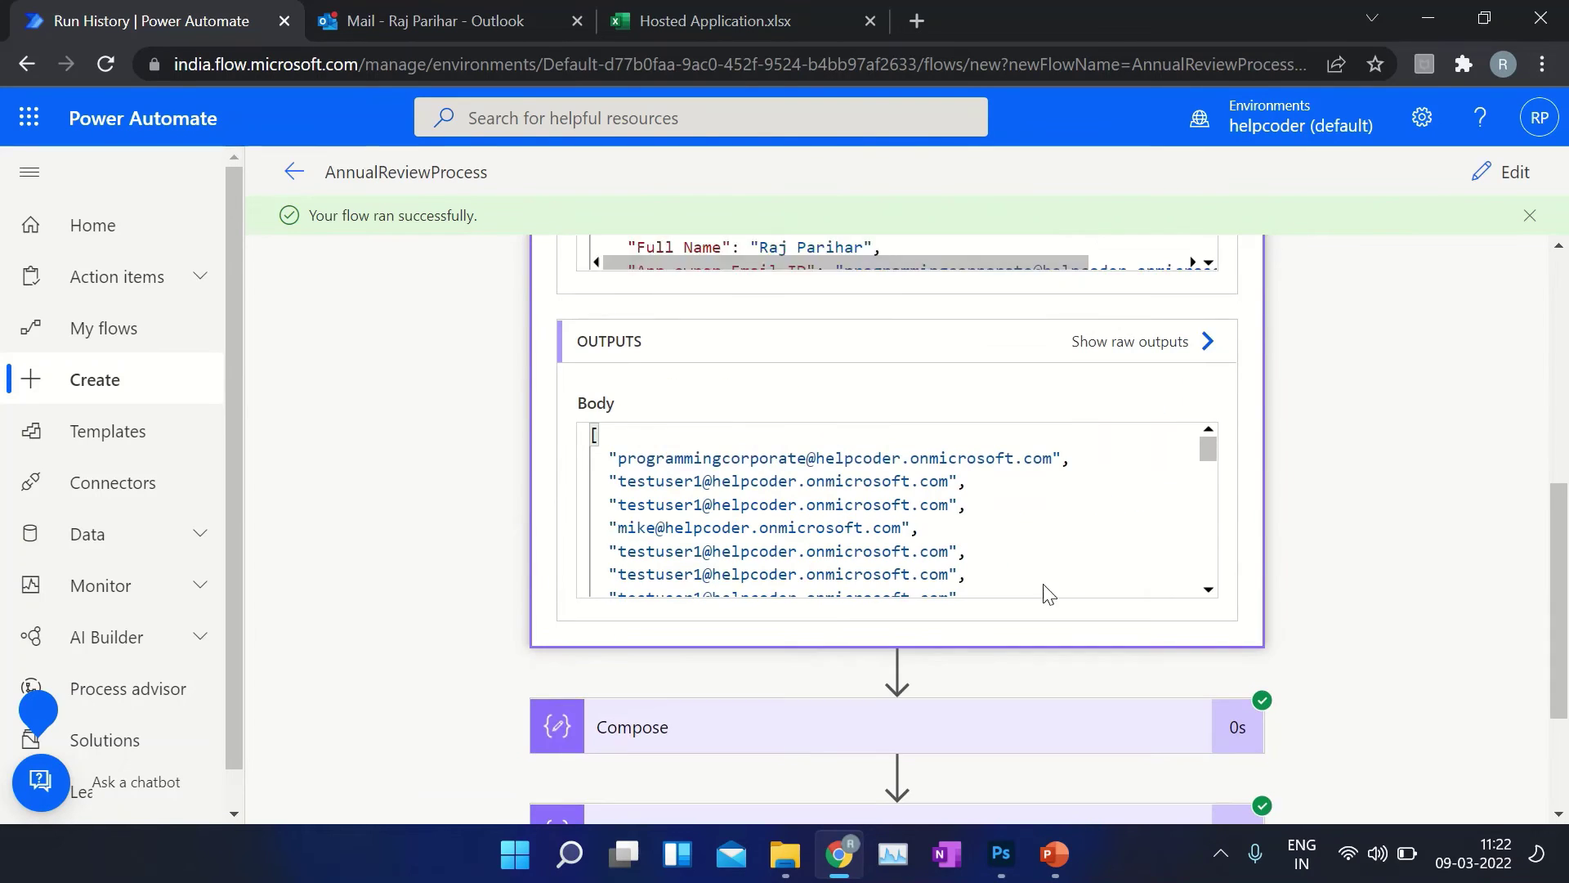
scroll(843, 458, "down", 1)
scroll(843, 458, "down", 1)
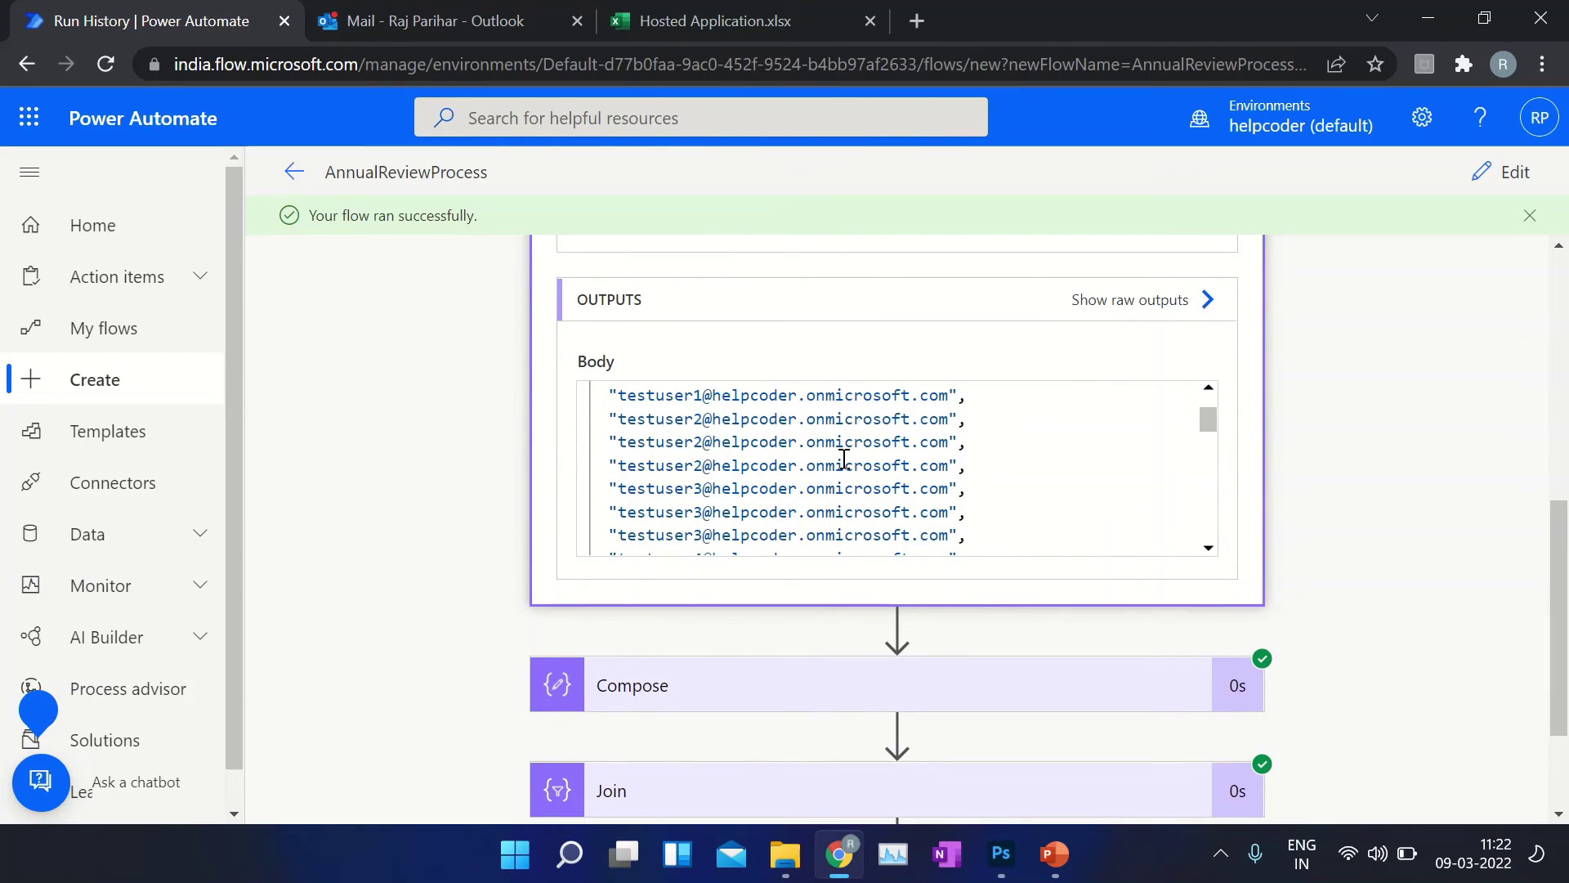
scroll(843, 458, "down", 2)
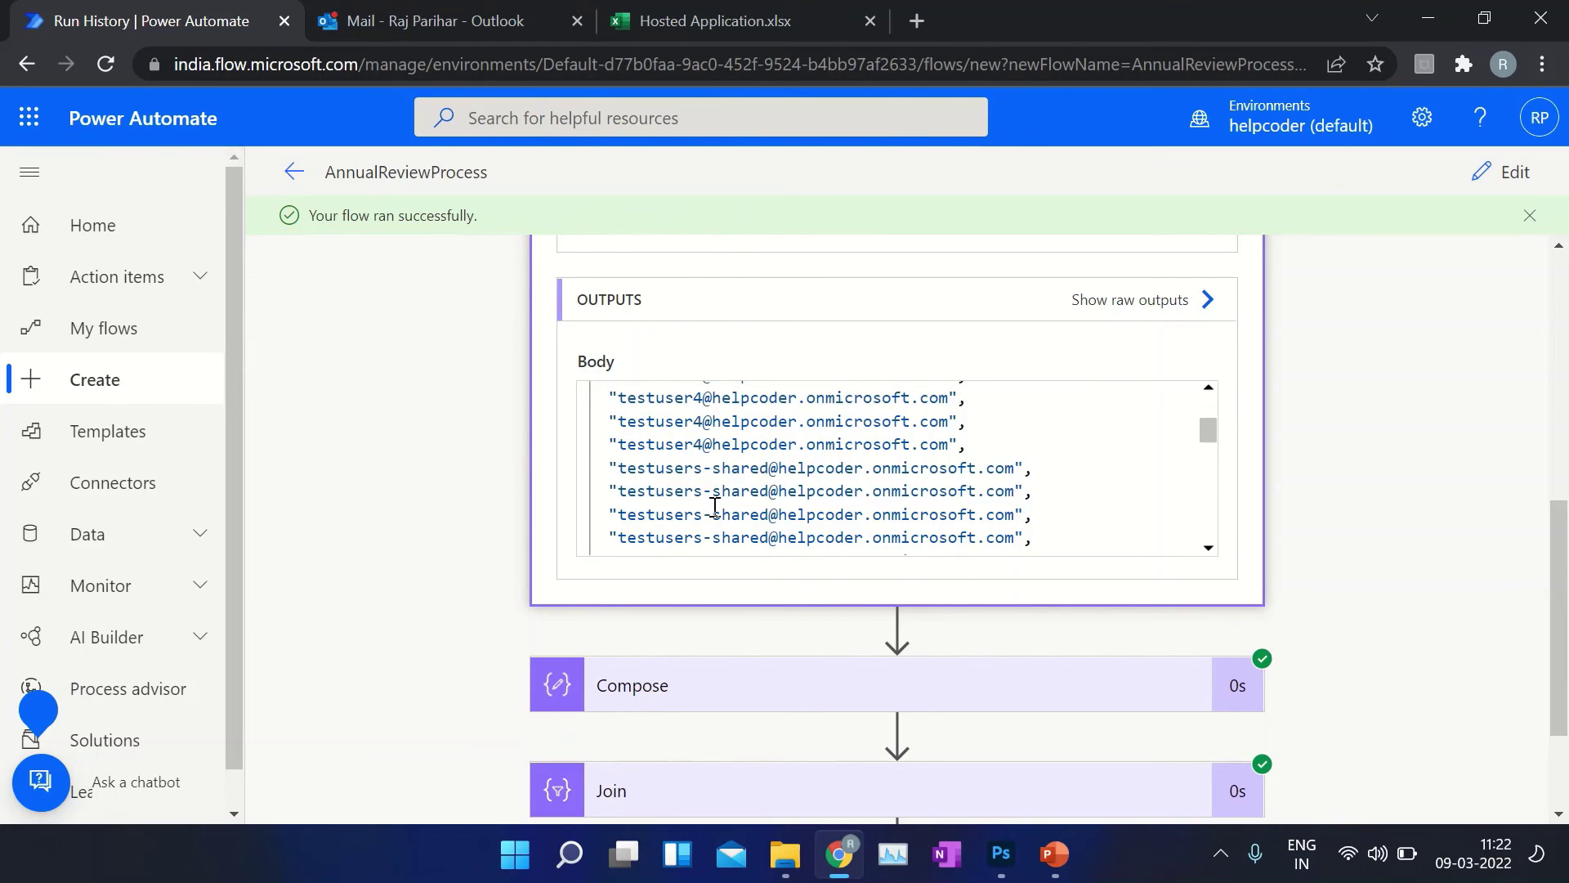
scroll(763, 486, "up", 3)
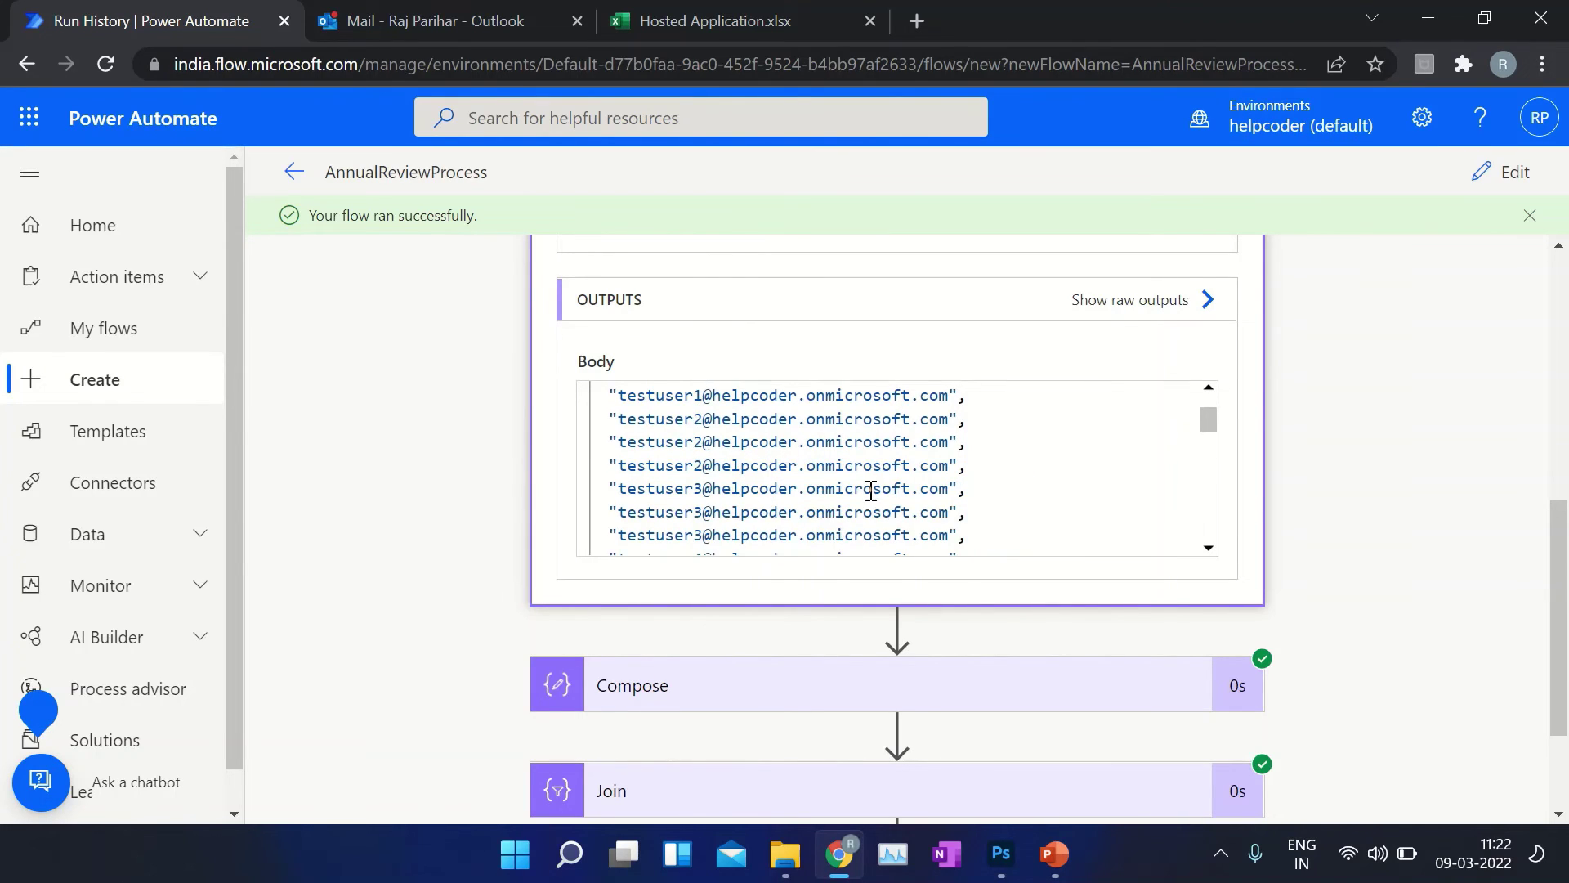
Examine the Compose action's inputs and outputs in the run to check the deduplicated email addresses
scroll(778, 588, "down", 2)
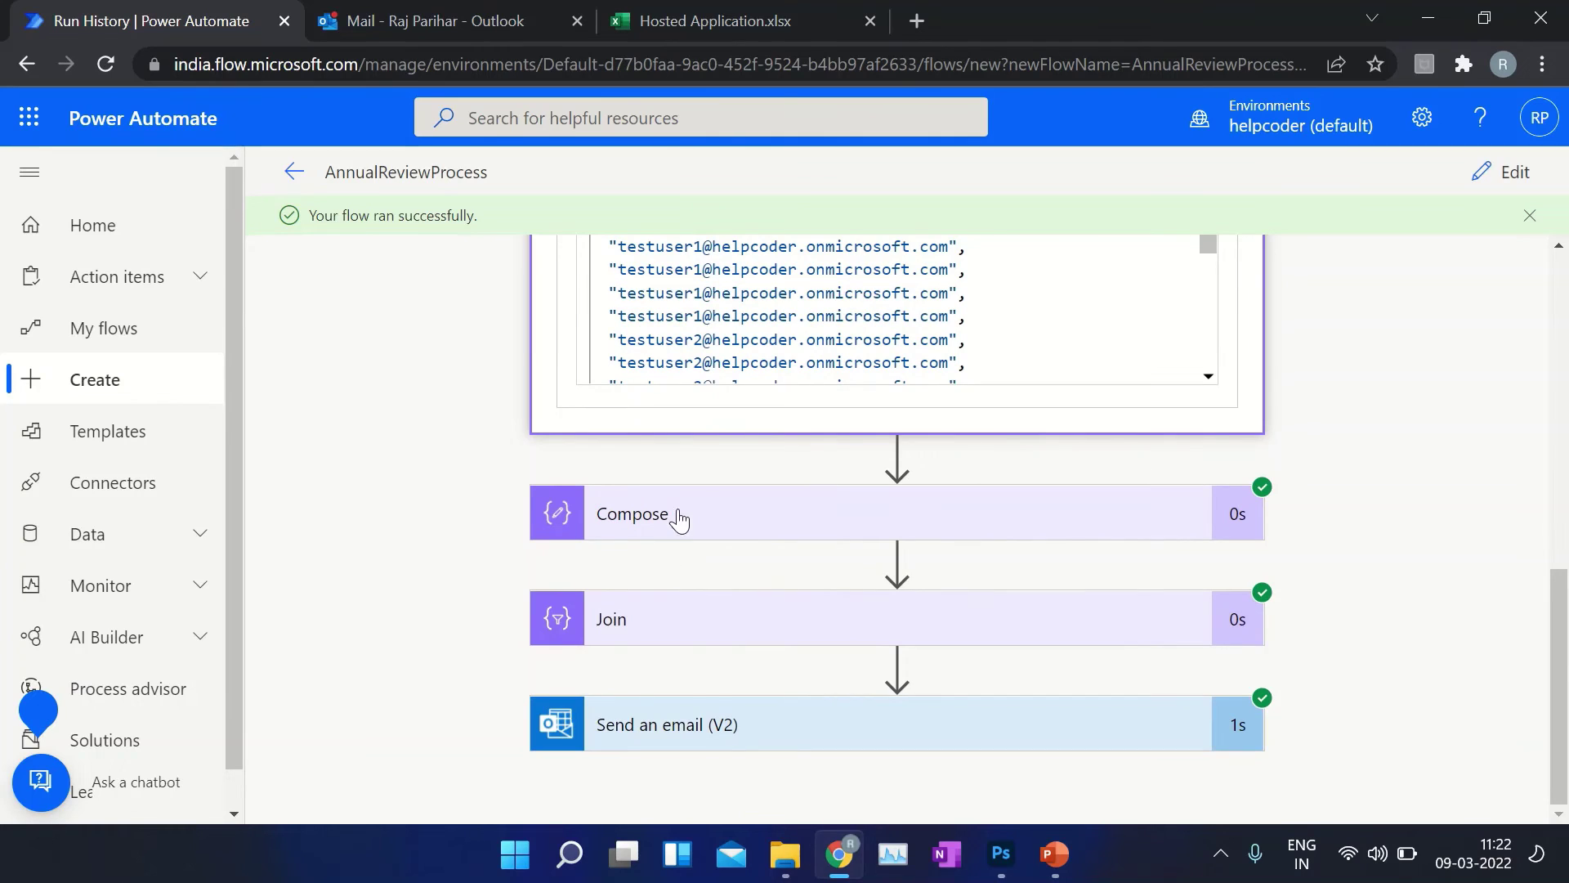
left_click(830, 523)
scroll(817, 523, "down", 3)
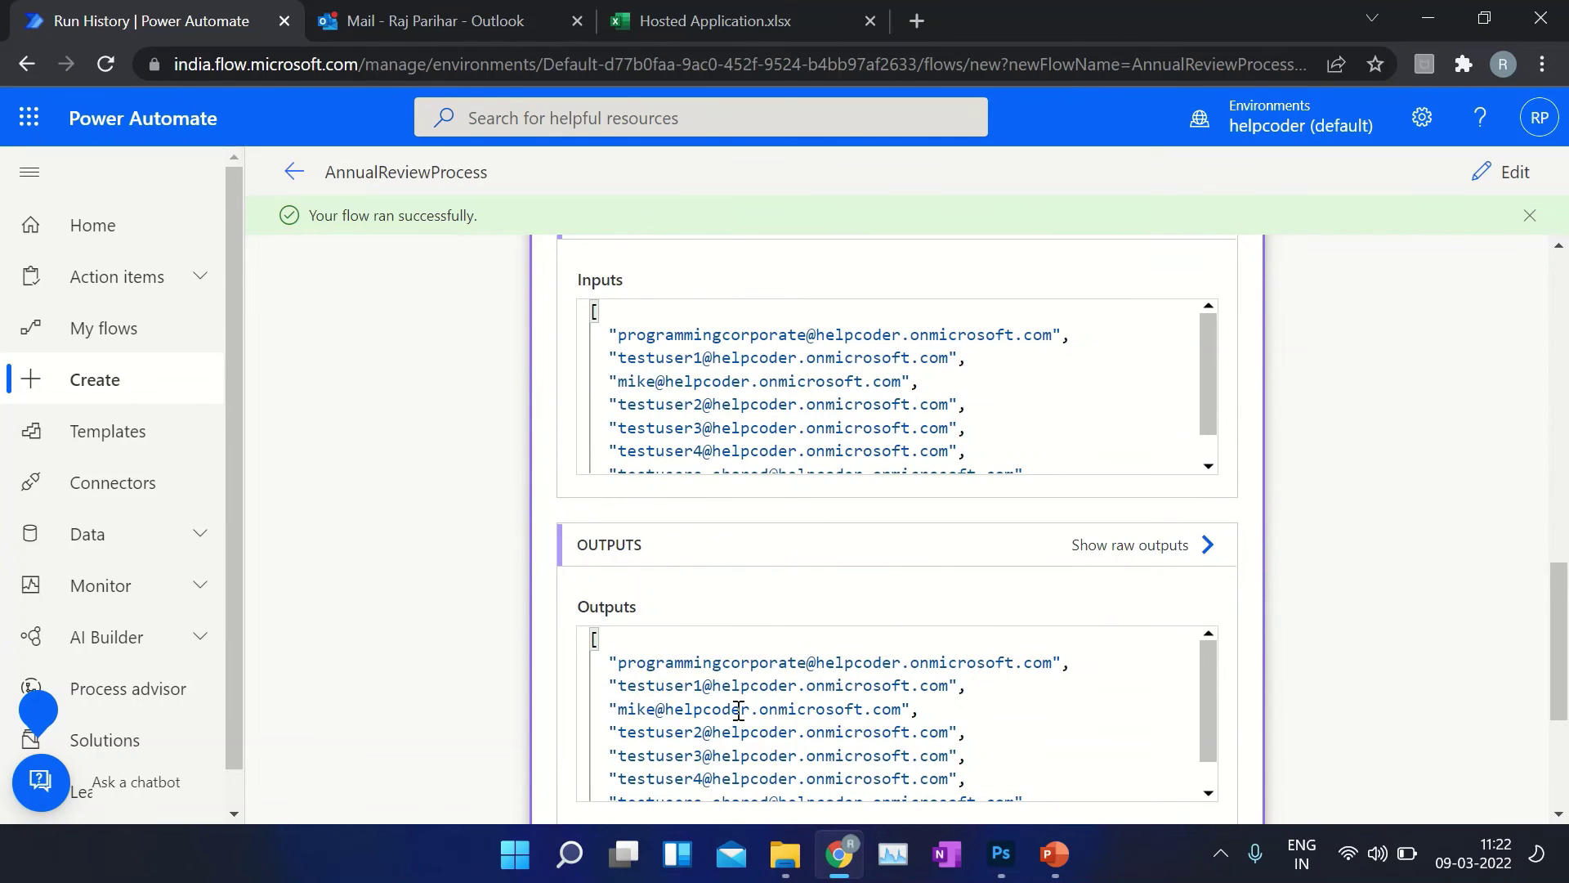
scroll(1391, 596, "down", 4)
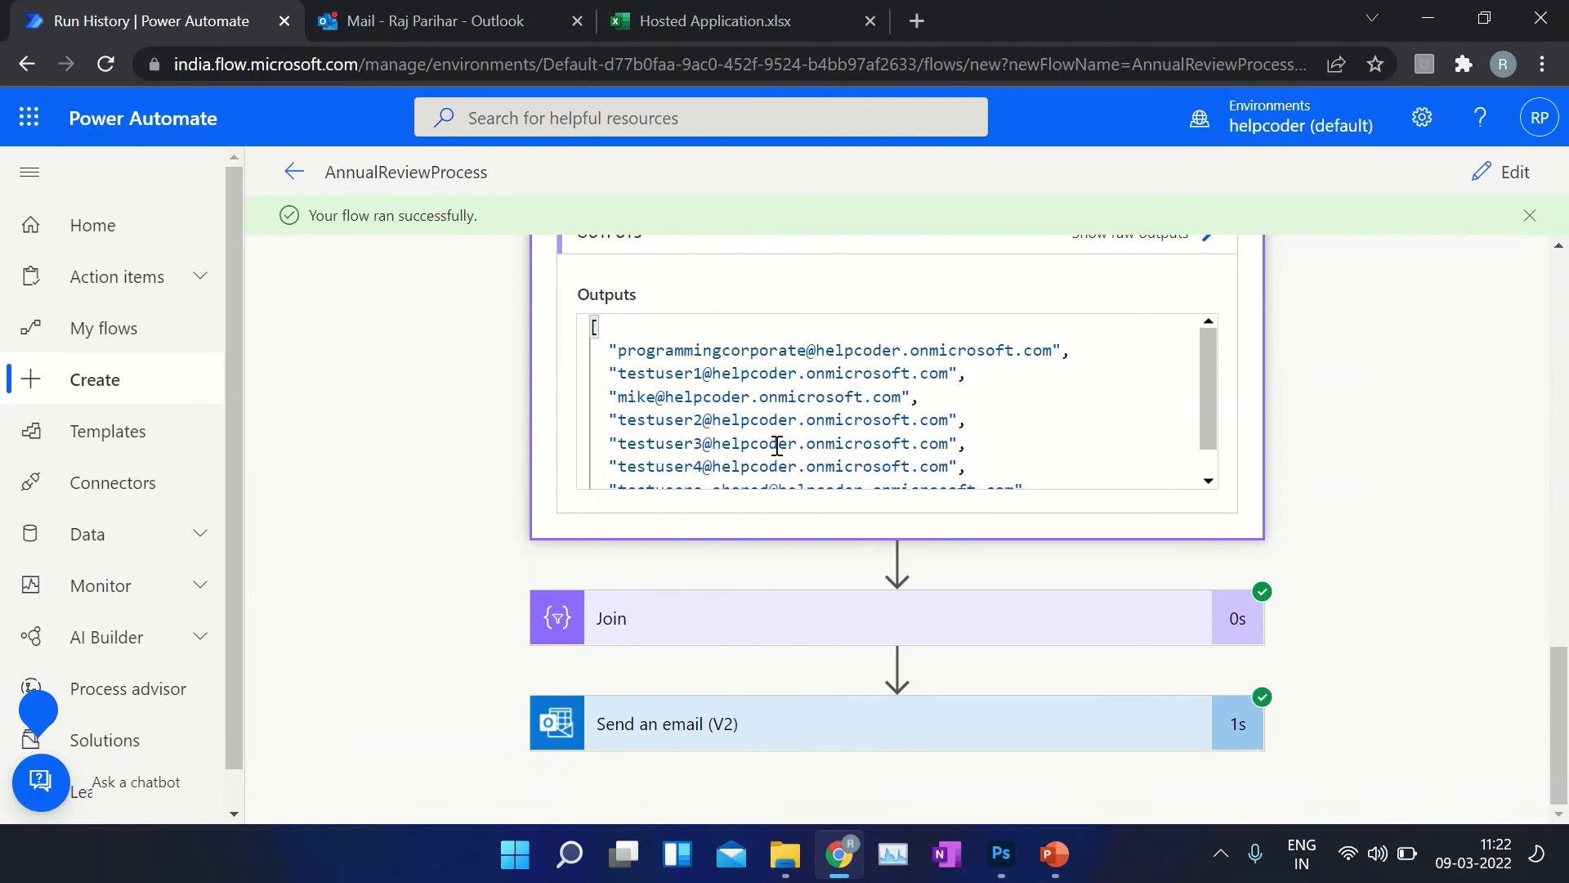
Highlight the list of unique email addresses in the Compose action's outputs and review it
scroll(777, 444, "down", 1)
scroll(778, 443, "up", 1)
left_click_drag(613, 350, 979, 470)
scroll(1044, 518, "up", 1)
scroll(1139, 548, "up", 1)
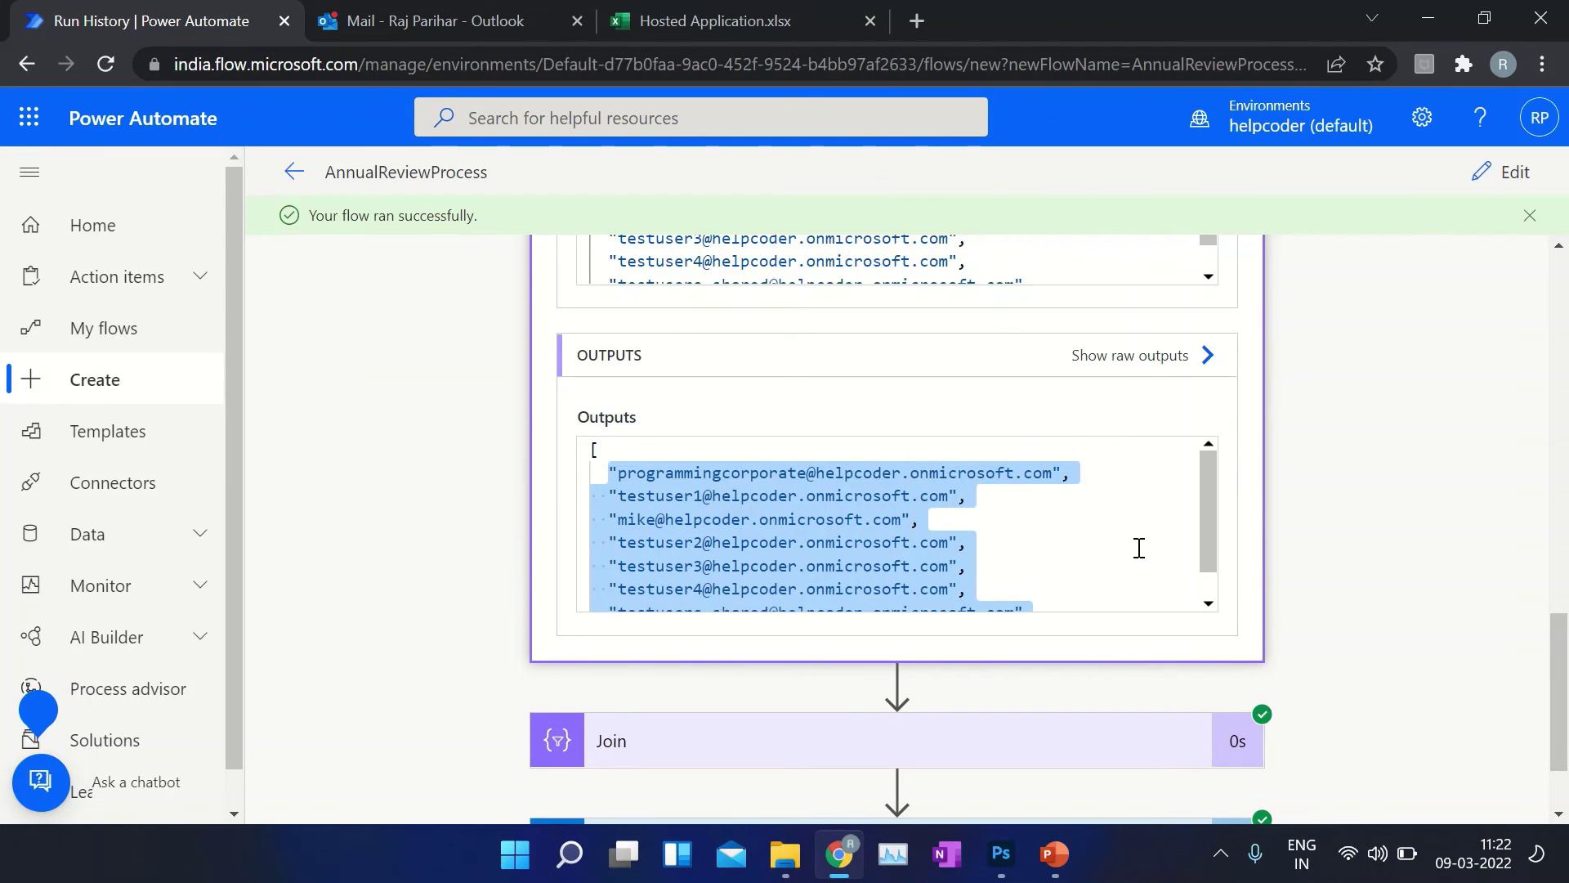
Expand the Join action in the run and examine its input addresses, the semicolon separator and the joined output body
scroll(1152, 556, "down", 1)
left_click(640, 626)
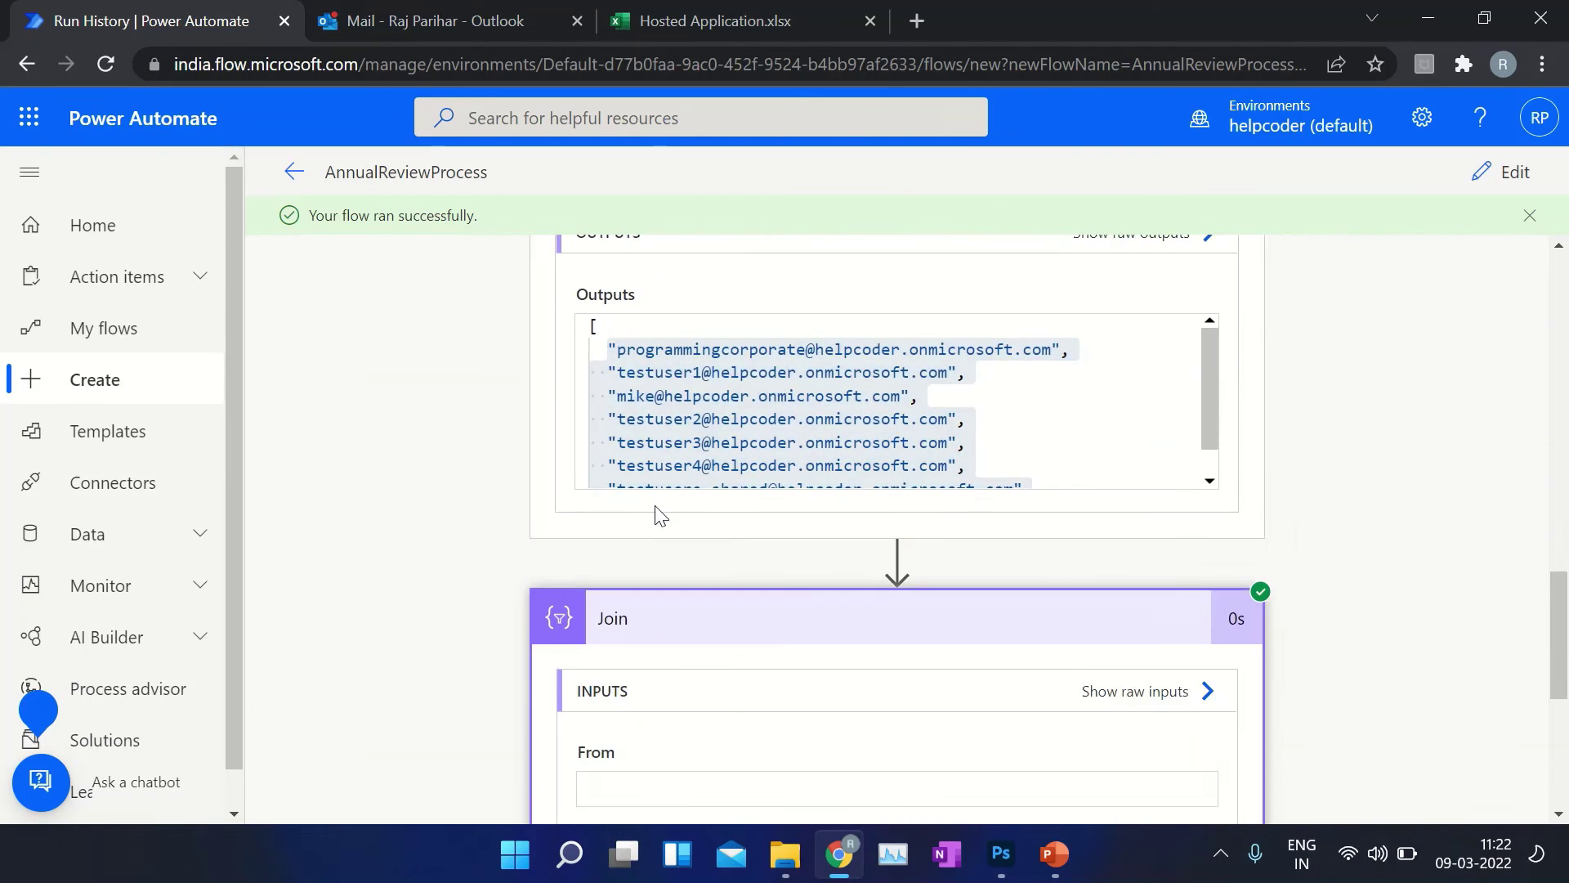
scroll(654, 523, "down", 2)
scroll(731, 552, "down", 3)
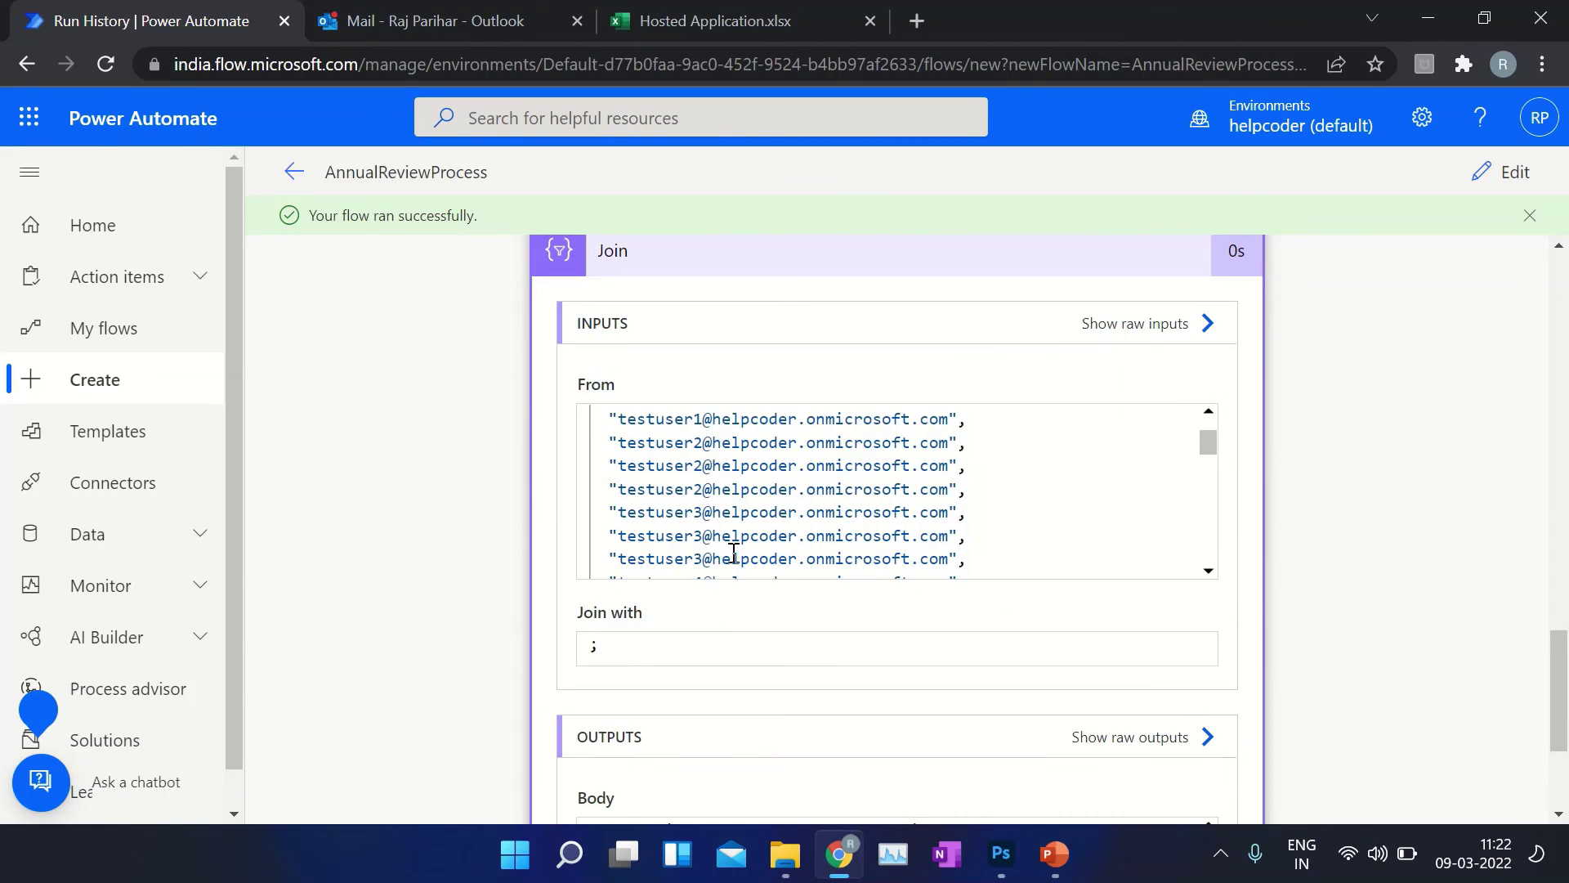
scroll(787, 550, "down", 3)
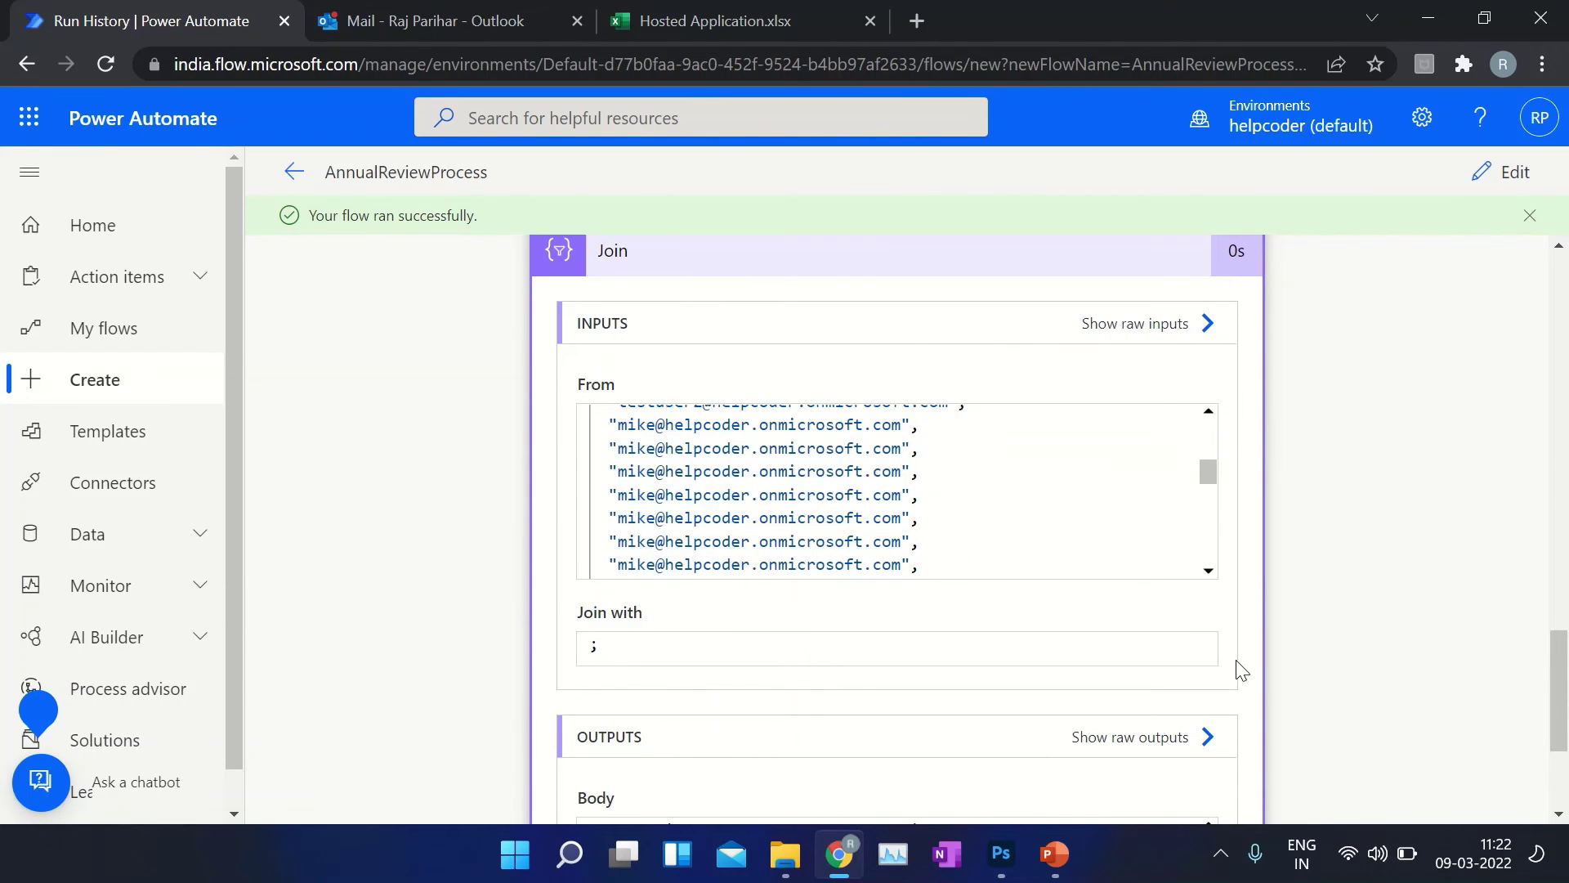
scroll(1210, 654, "down", 2)
scroll(785, 459, "up", 3)
scroll(749, 479, "up", 2)
scroll(955, 623, "down", 3)
left_click_drag(750, 573, 1012, 574)
double_click(1028, 575)
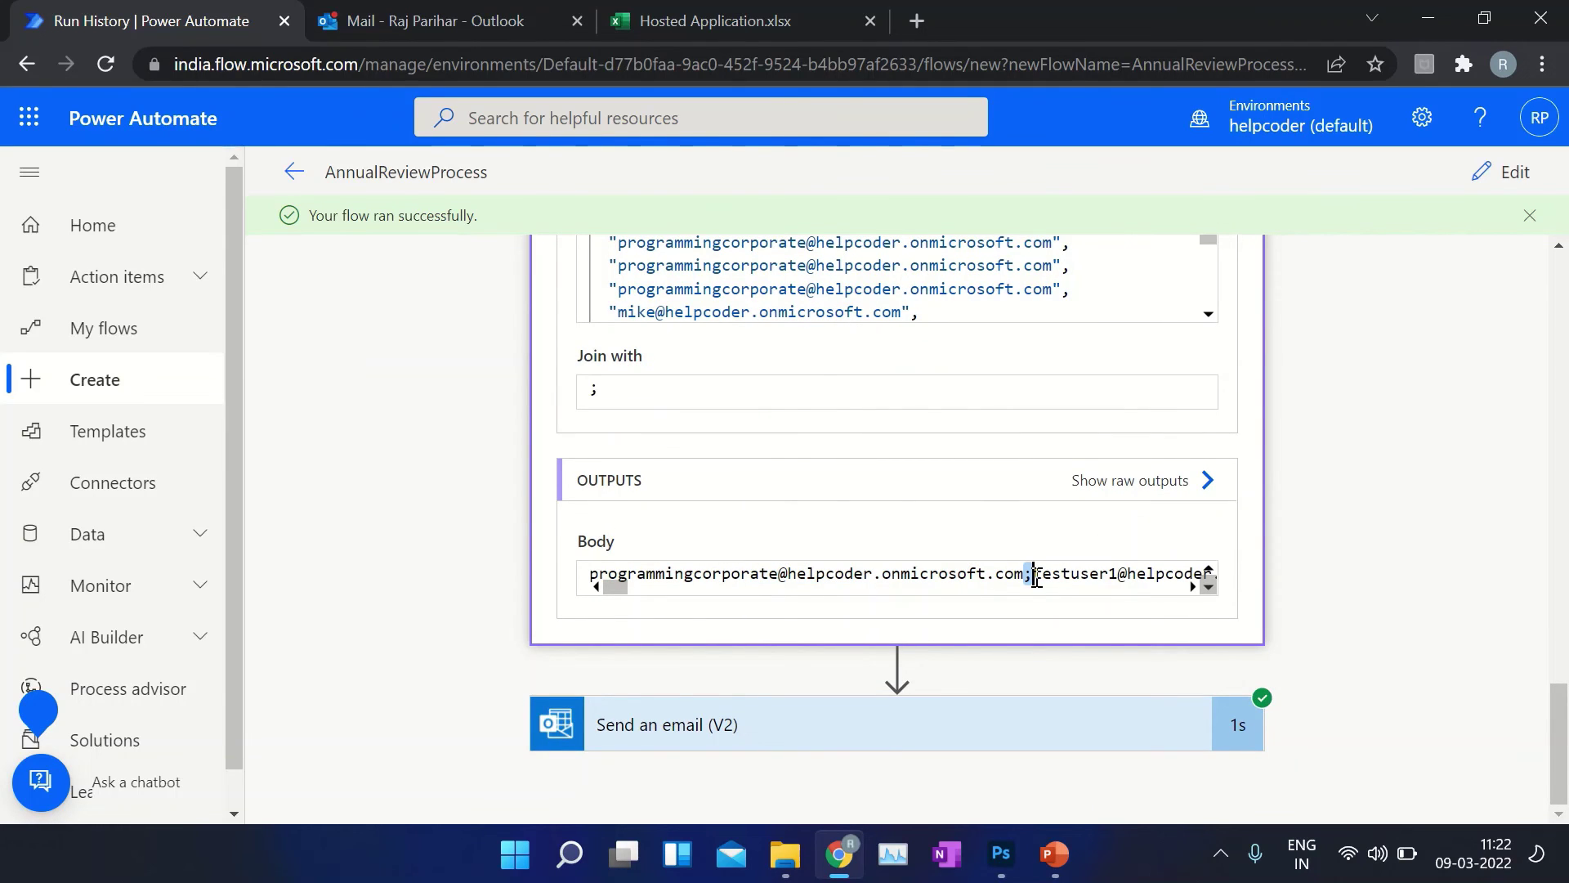
Expand the Send an email (V2) action and compare its recipients, subject and body with the Join action's details
left_click(700, 711)
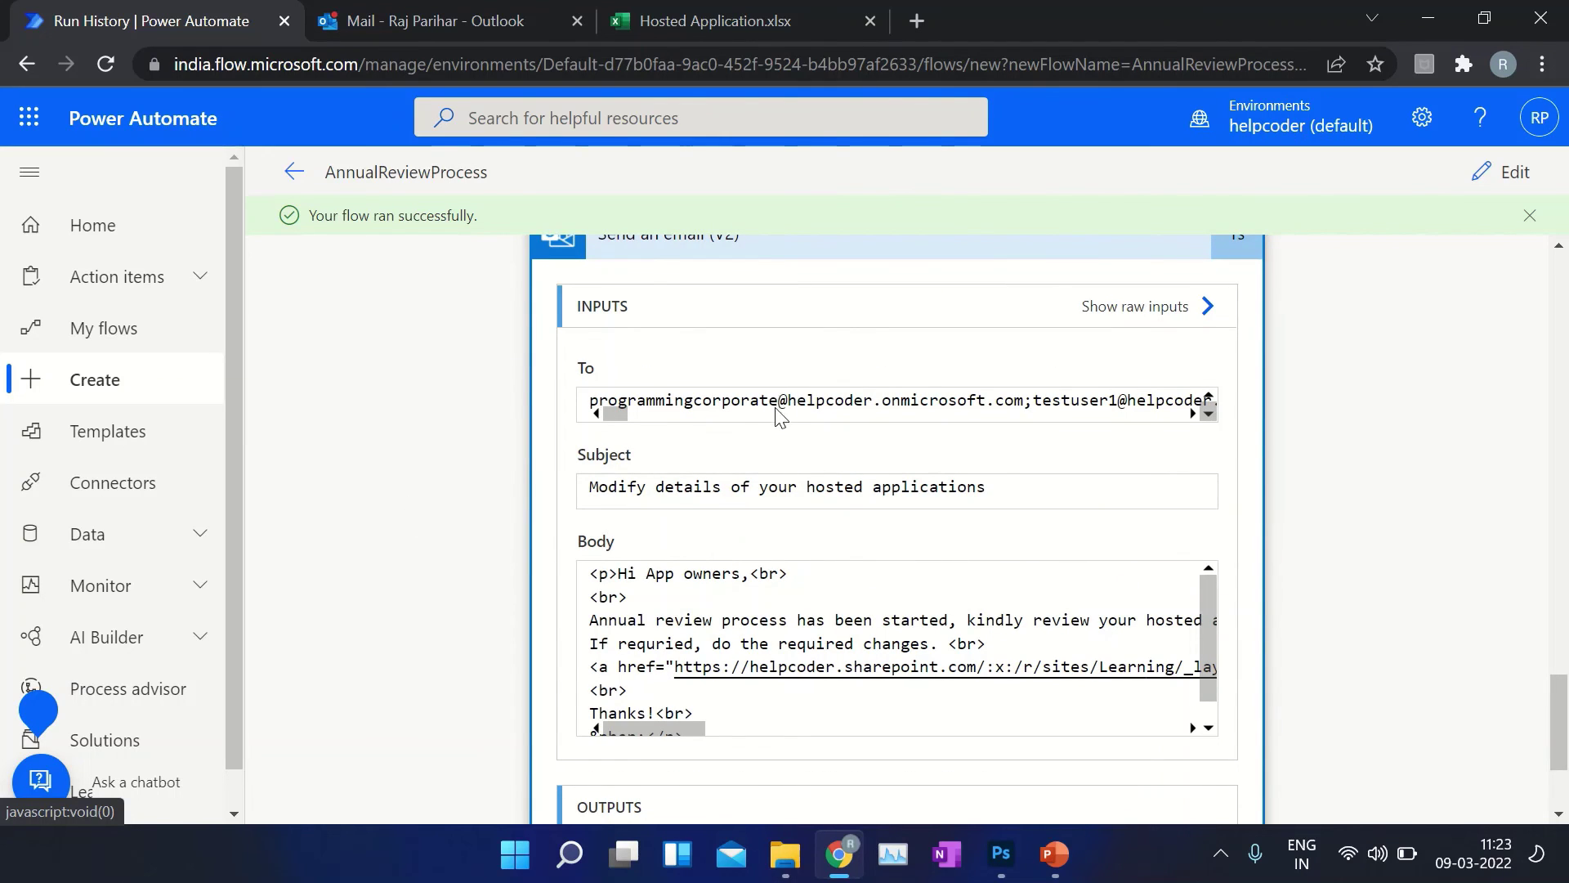
scroll(777, 427, "up", 3)
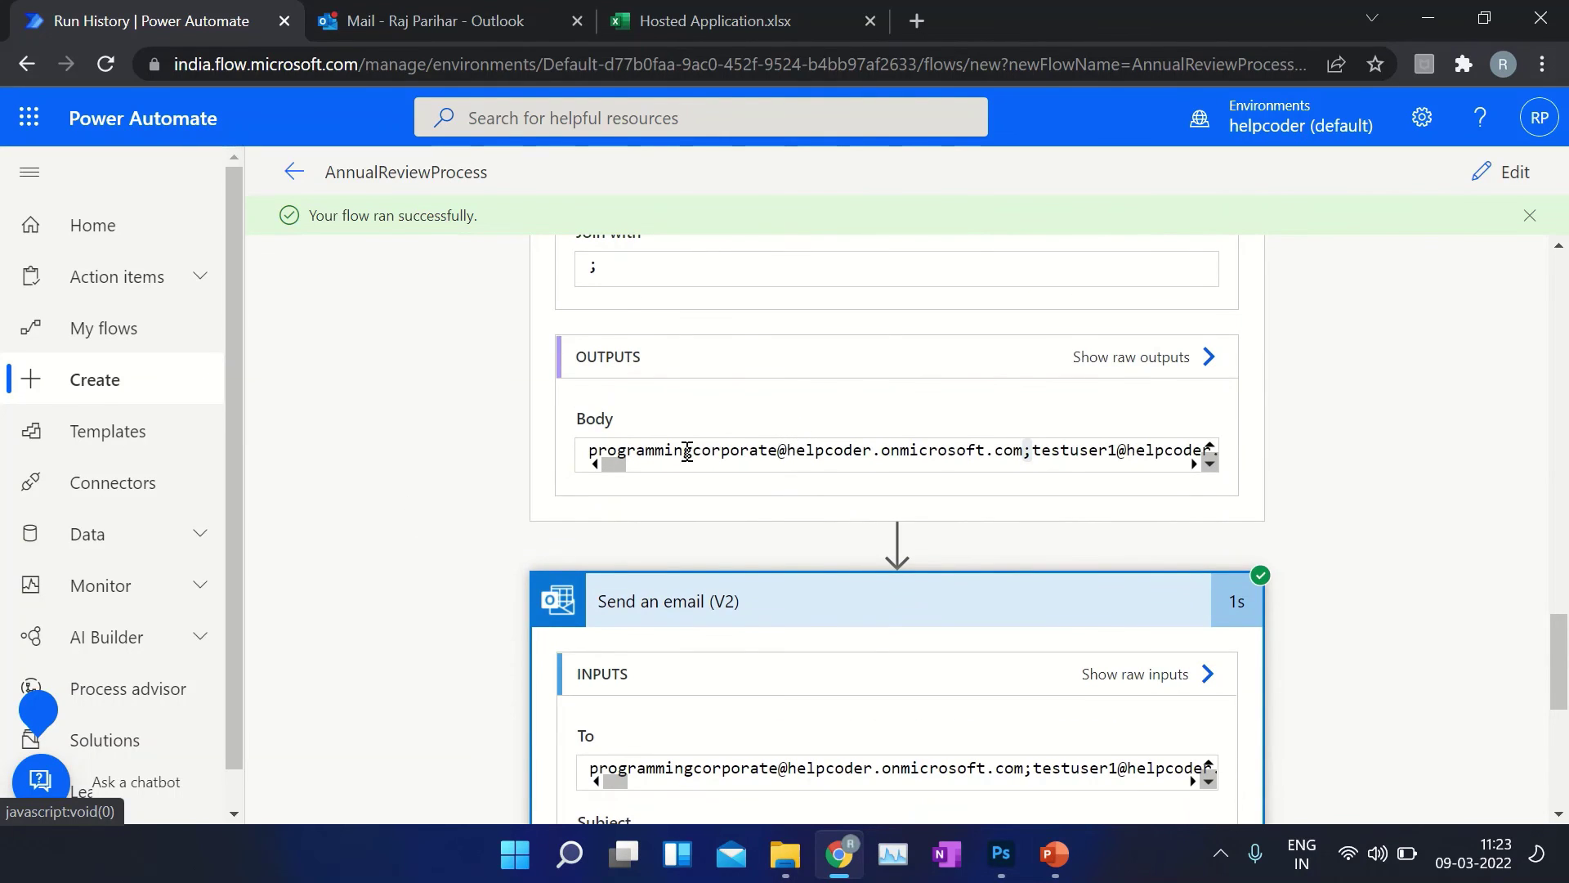
scroll(680, 392, "up", 3)
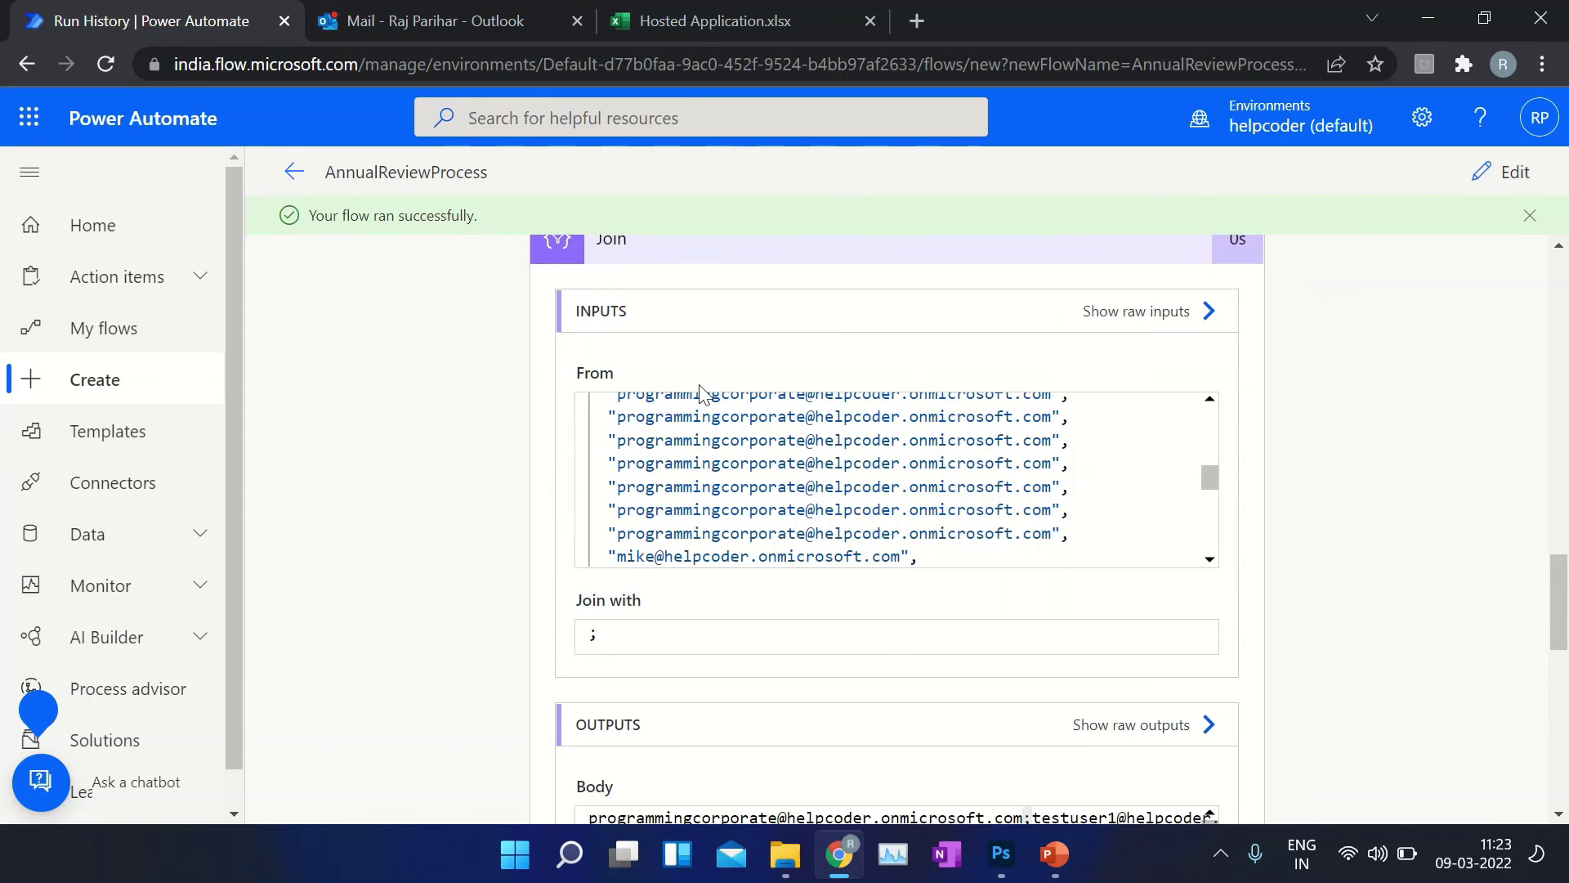
scroll(689, 362, "down", 4)
scroll(696, 623, "down", 3)
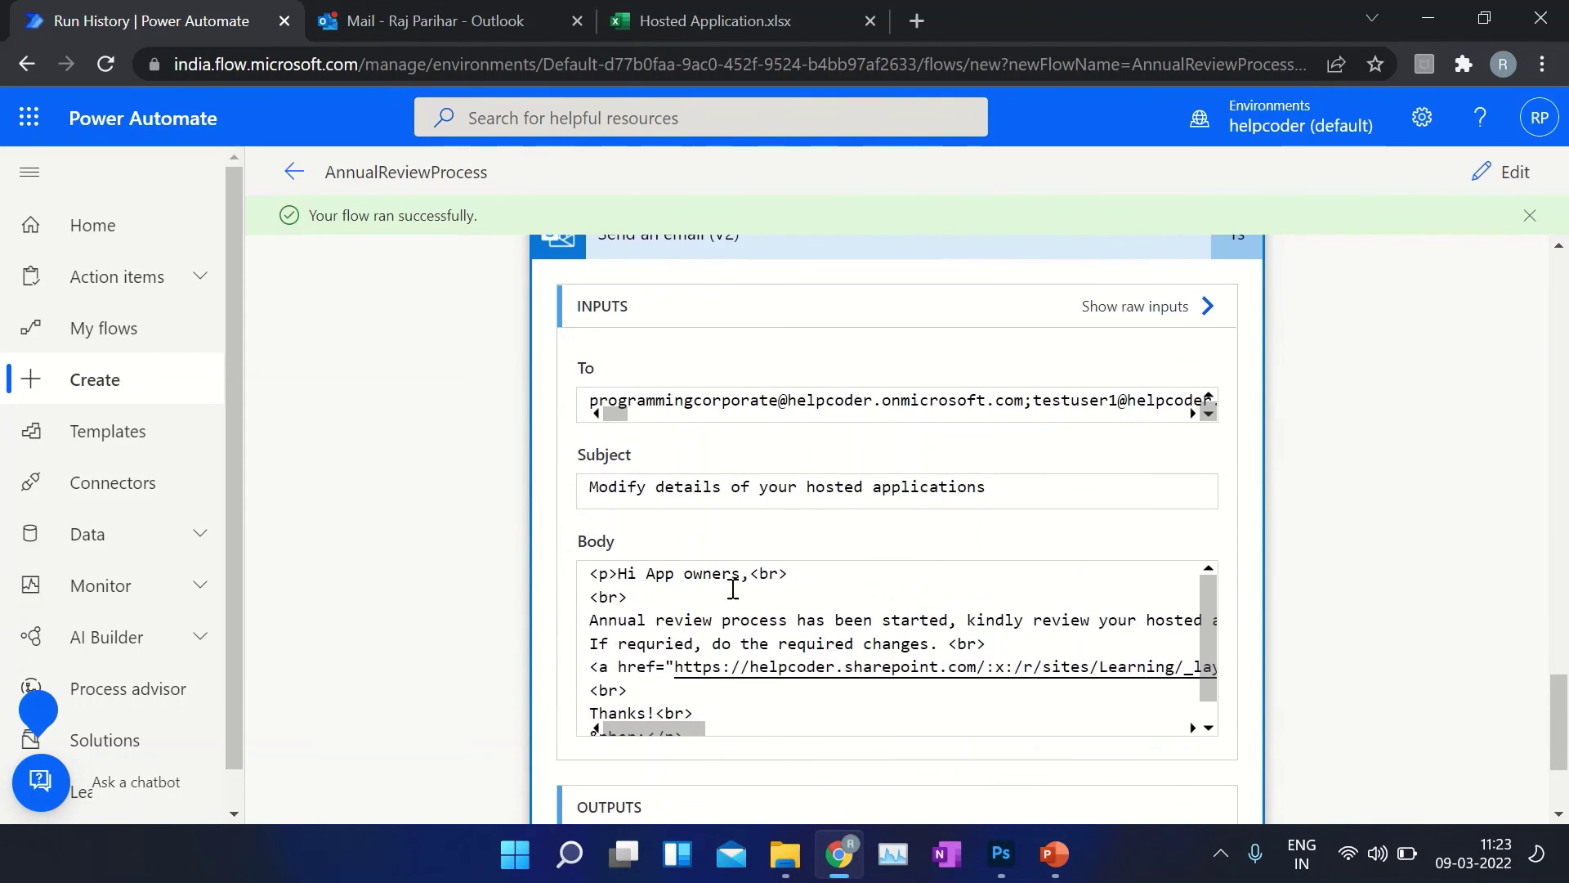
scroll(572, 629, "up", 2)
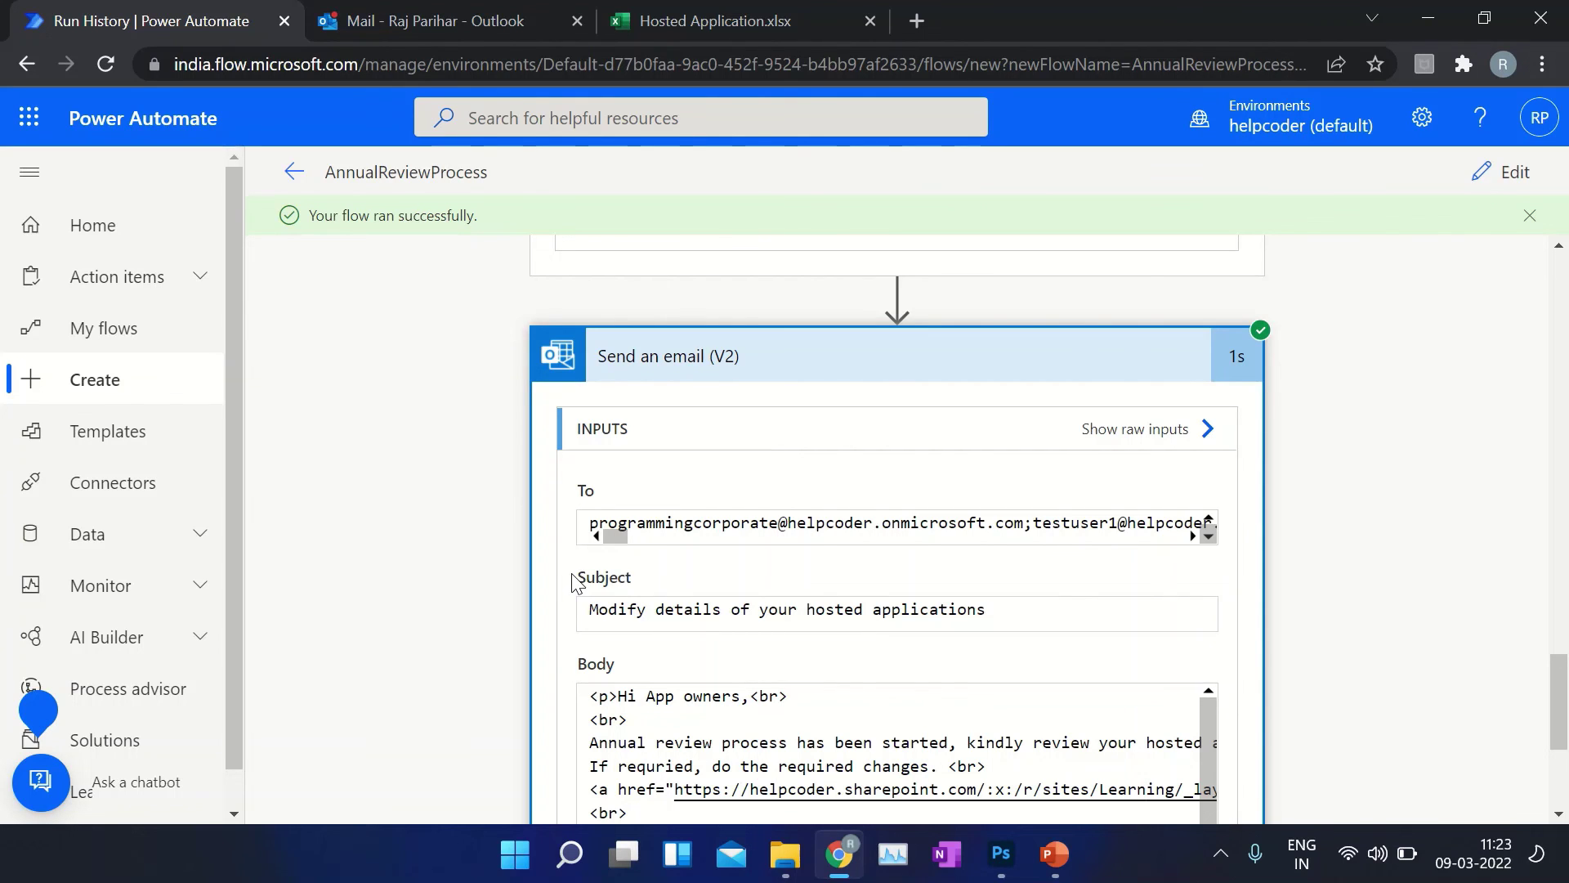
Switch to Outlook and open the received email "Modify details of your hosted applications" to check its recipients and content
key("ctrl+Tab")
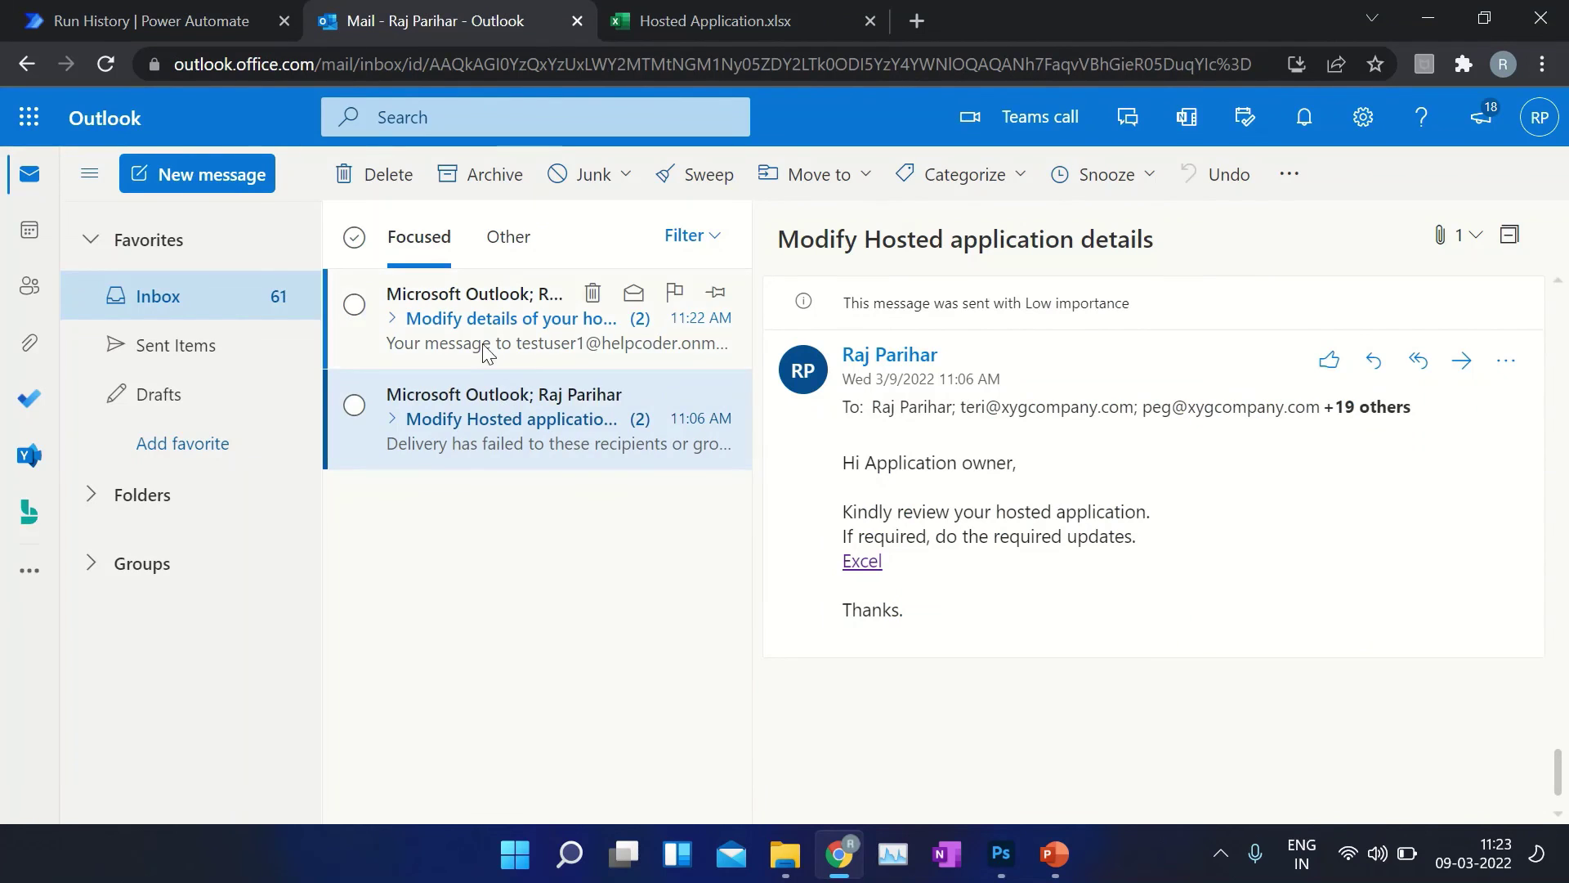
left_click(482, 331)
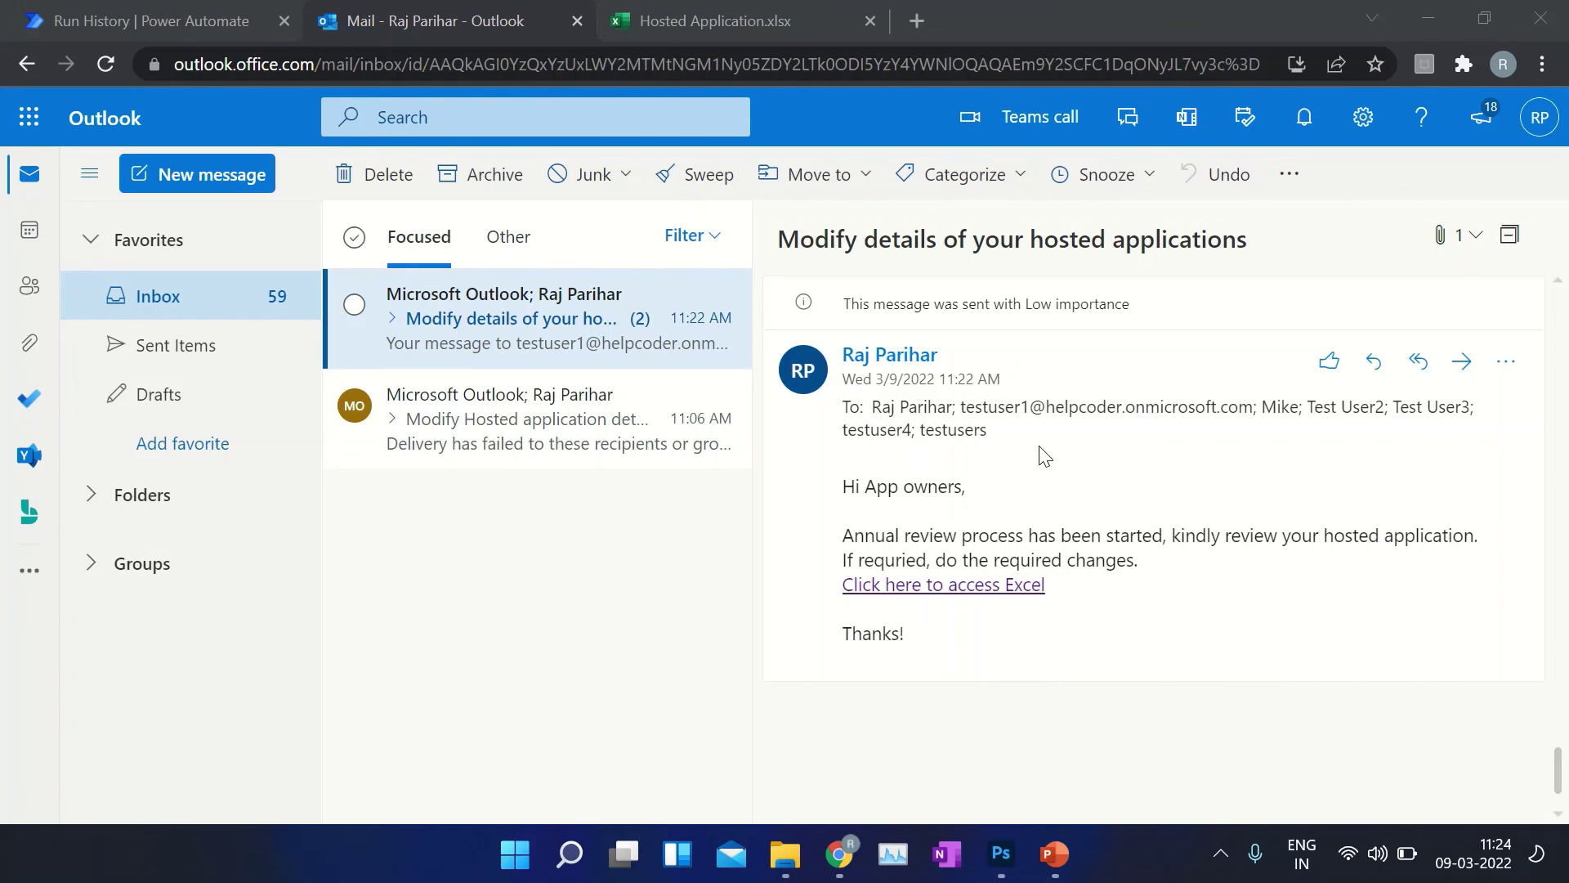
left_click(965, 438)
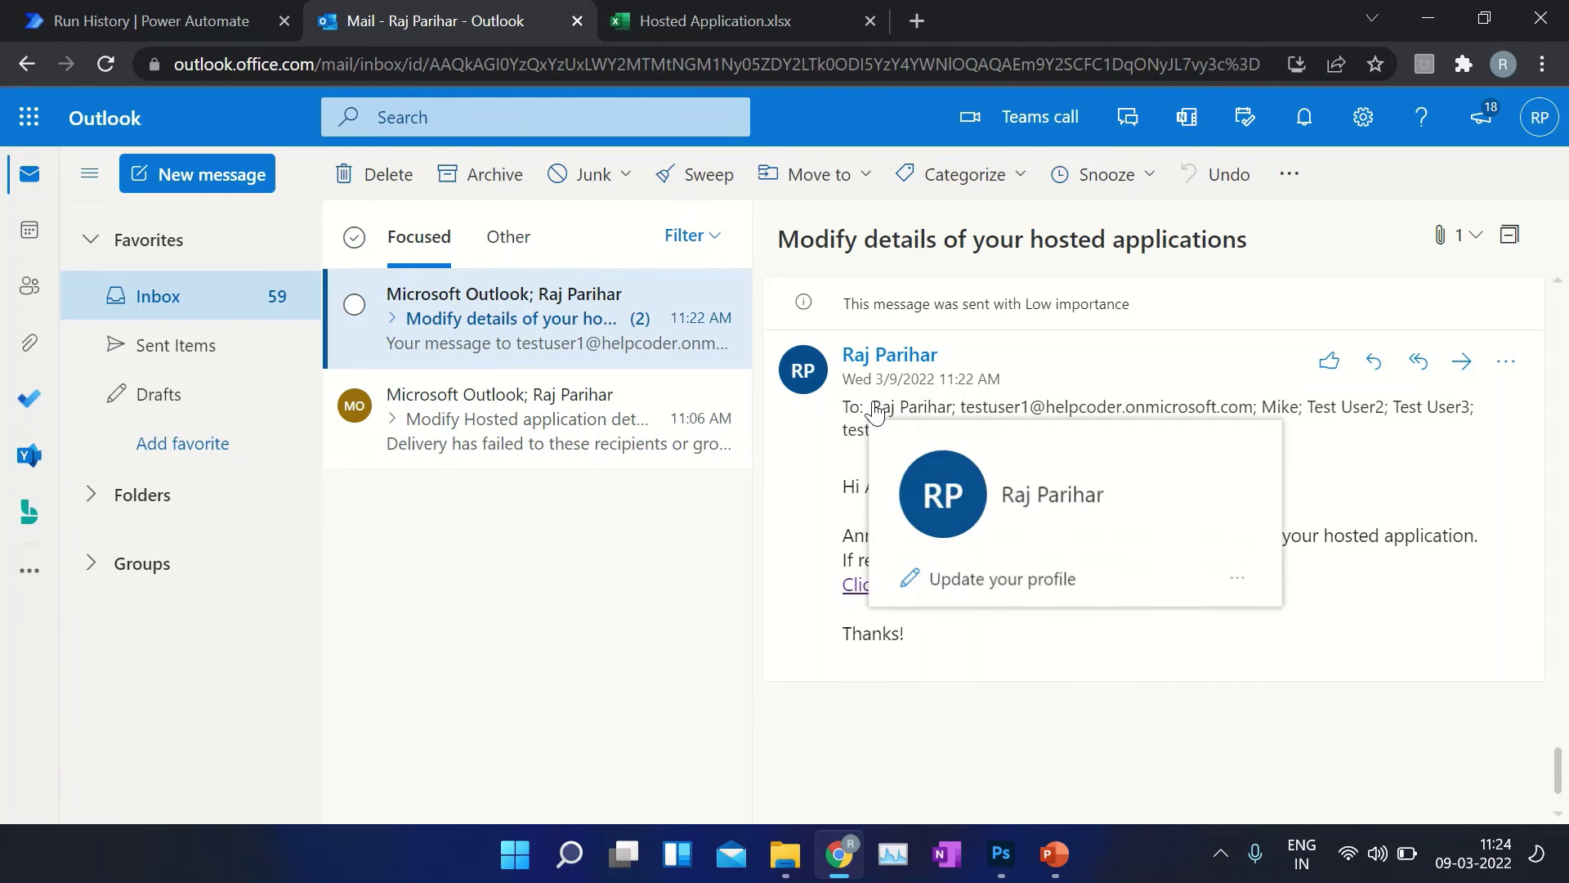